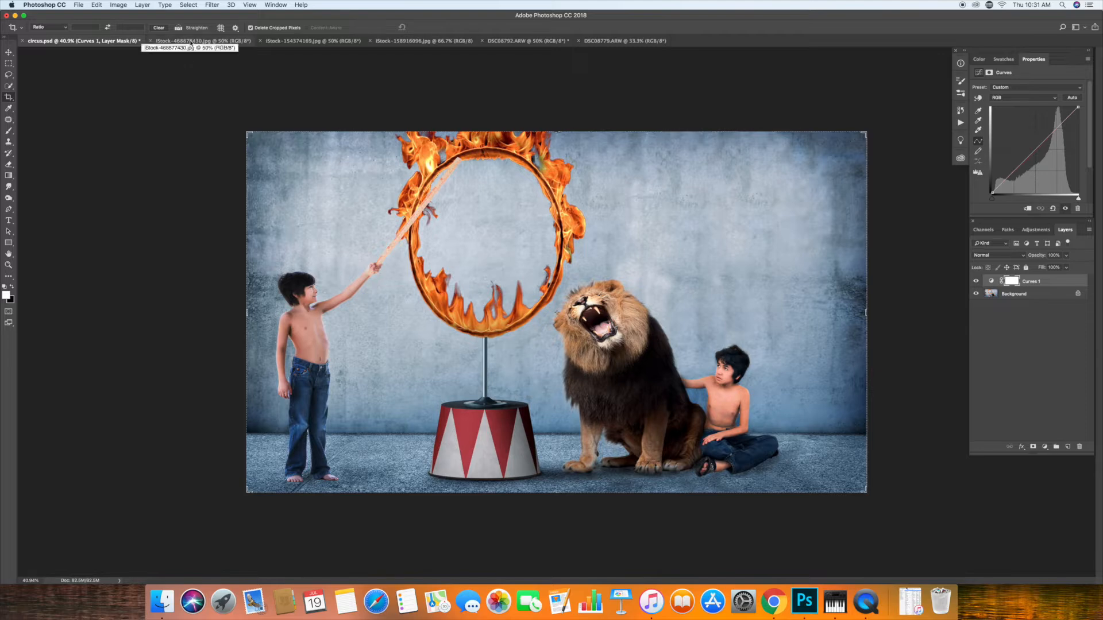
# - Review the open source images: the empty hoop stage, the lion, the burning ring and the two photos of the boys
pyautogui.click(164, 43)
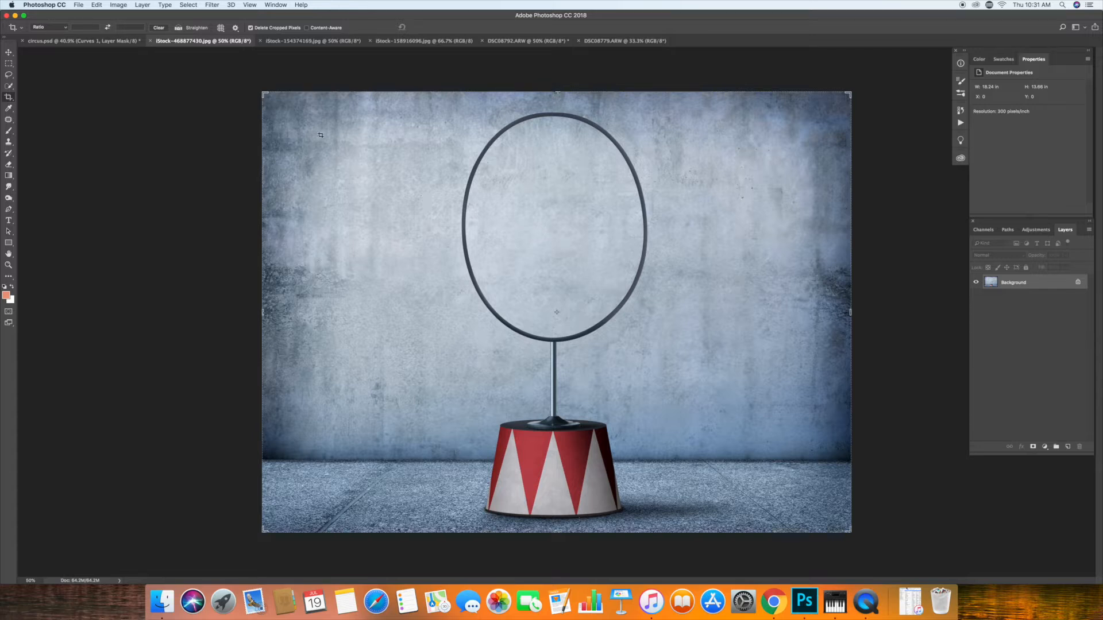
pyautogui.click(322, 41)
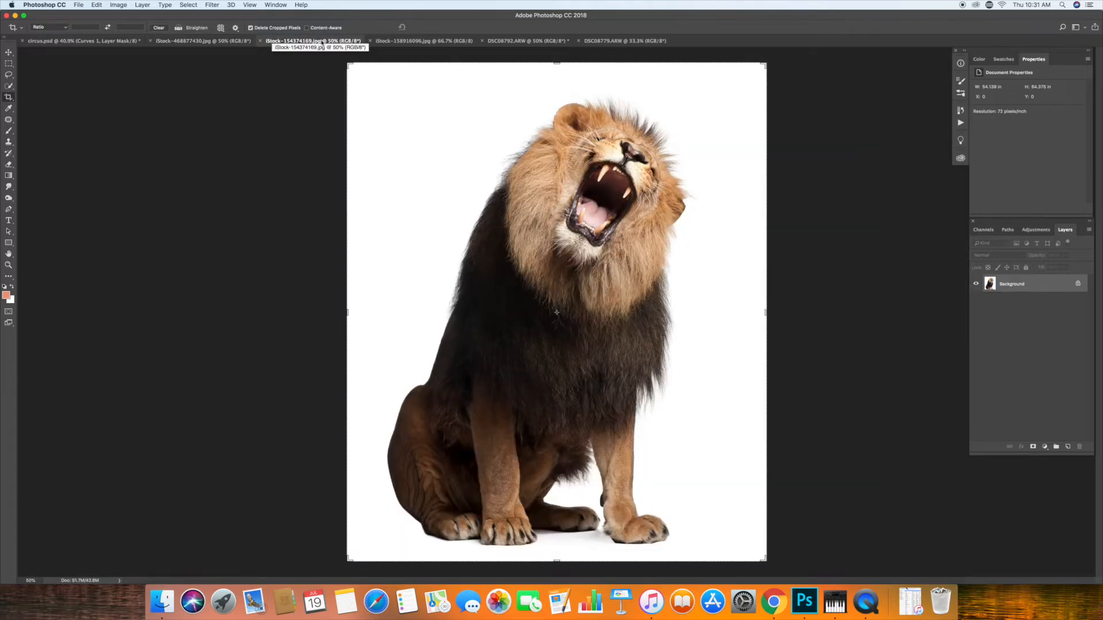
pyautogui.click(423, 43)
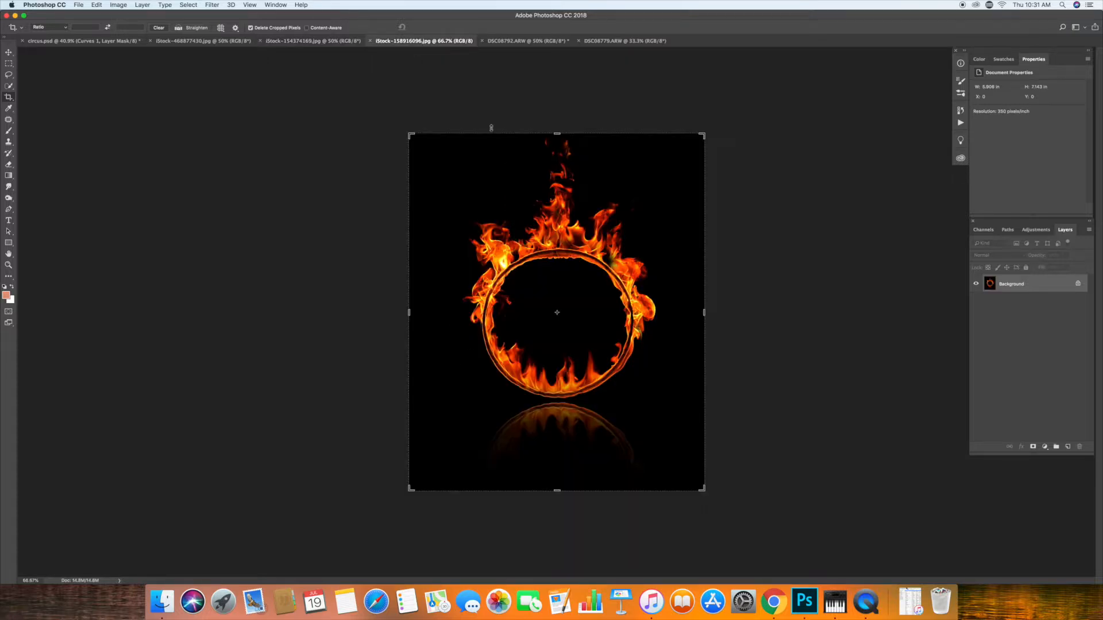
pyautogui.click(211, 43)
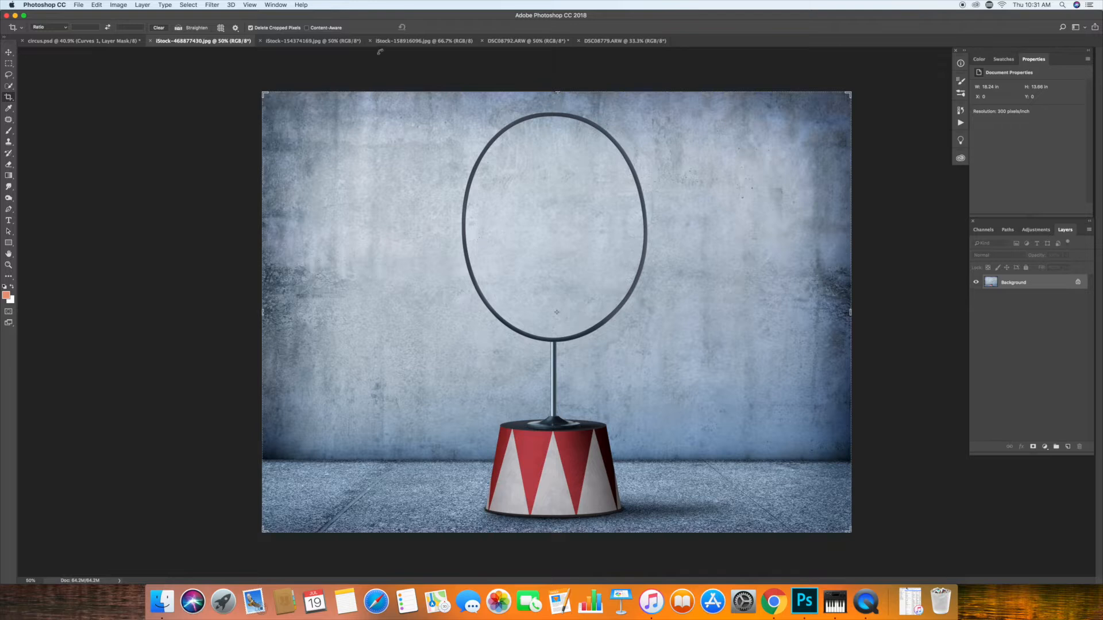
pyautogui.click(499, 41)
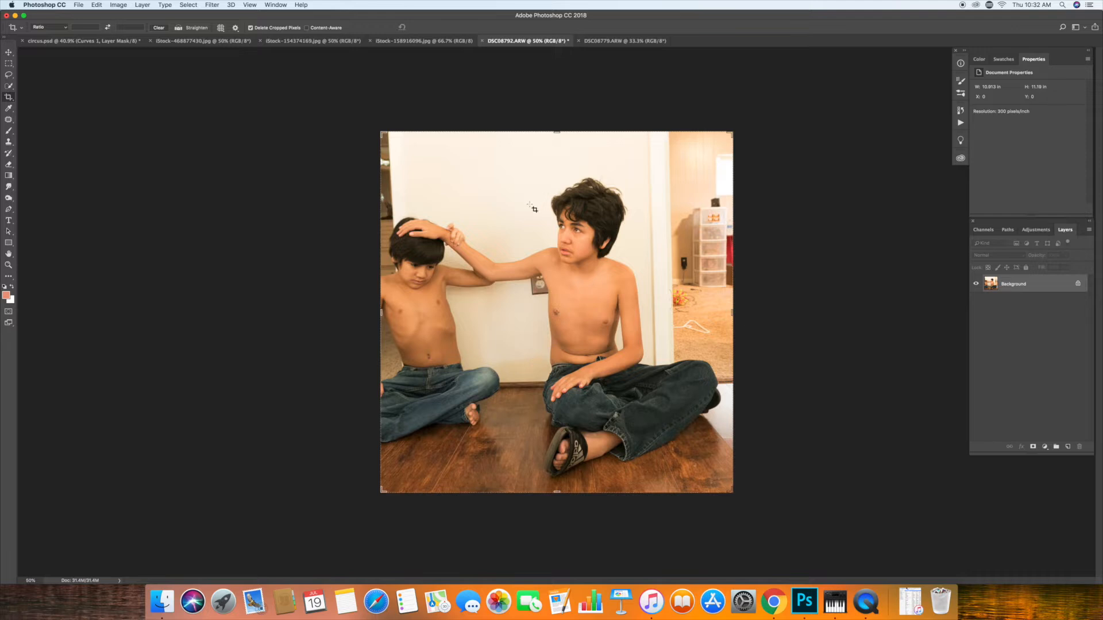
pyautogui.click(630, 41)
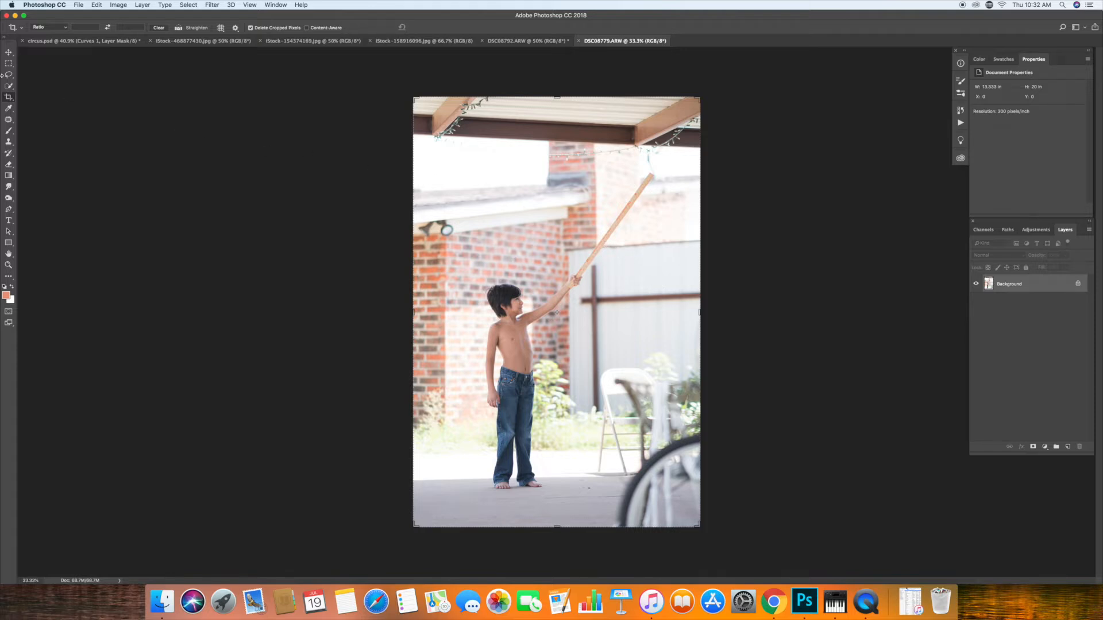
# - Compare the hoop stage image with the finished circus.psd composite to judge how much wider the background must be
pyautogui.click(208, 43)
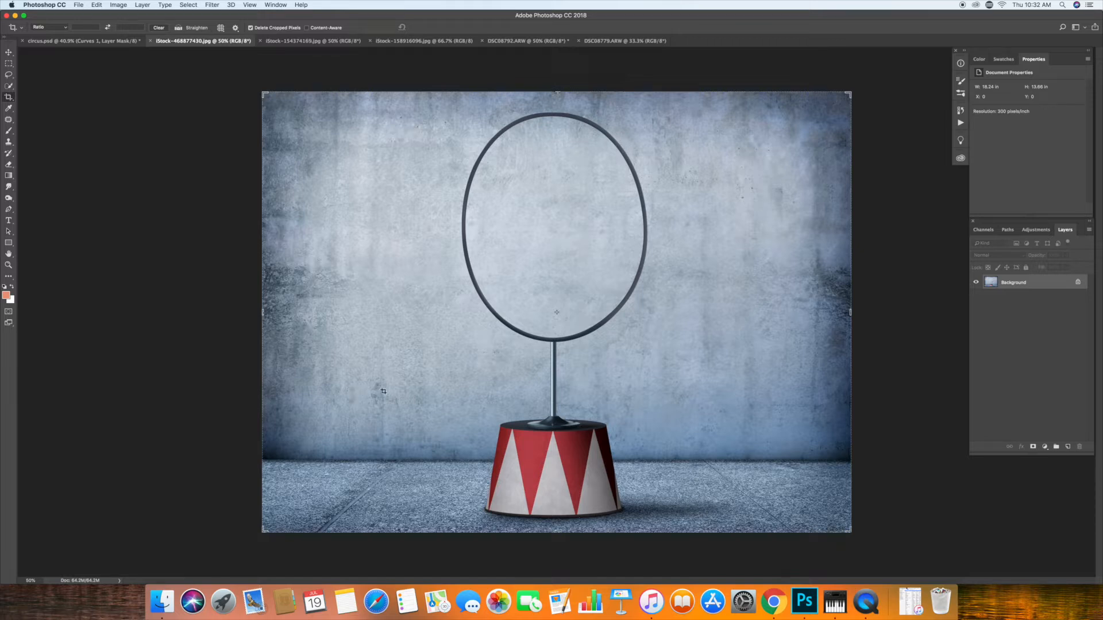
pyautogui.click(851, 312)
pyautogui.moveTo(874, 311); pyautogui.dragTo(911, 313)
pyautogui.click(86, 41)
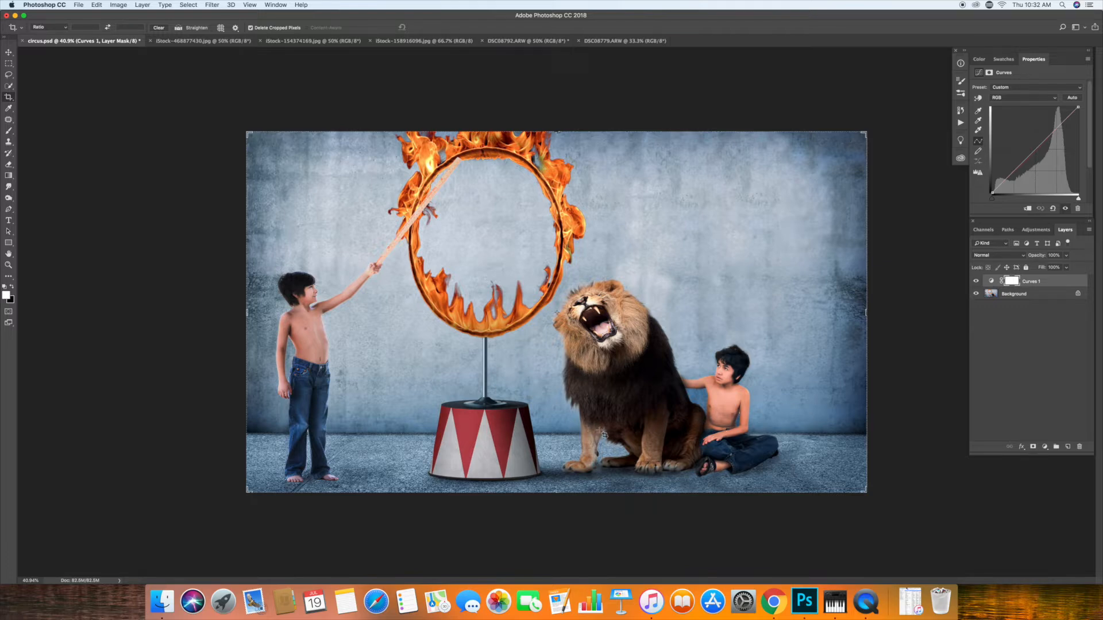
pyautogui.click(203, 42)
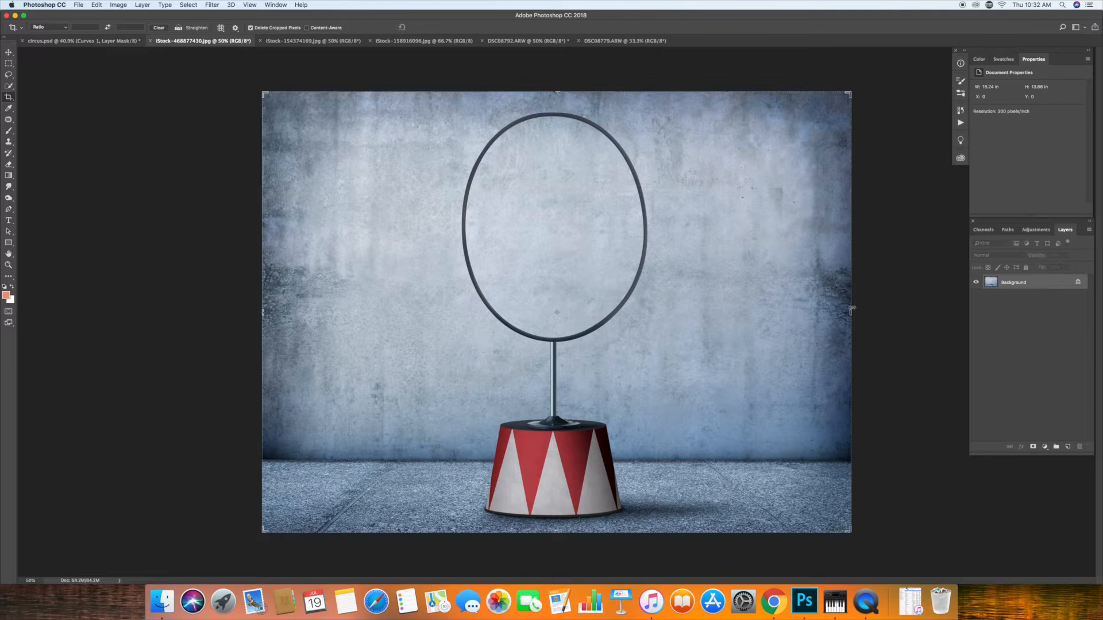
# - Extend the hoop stage canvas on its right side with the Crop tool to about 21.4 in wide, keeping the full height
pyautogui.moveTo(851, 312); pyautogui.dragTo(873, 313)
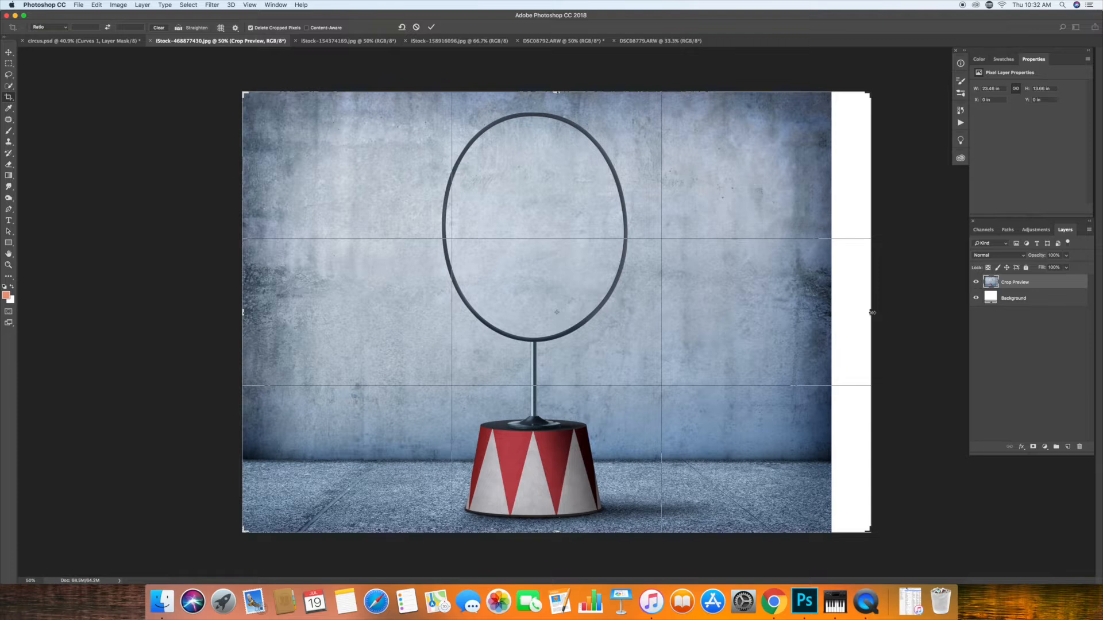
pyautogui.moveTo(871, 312); pyautogui.dragTo(903, 311)
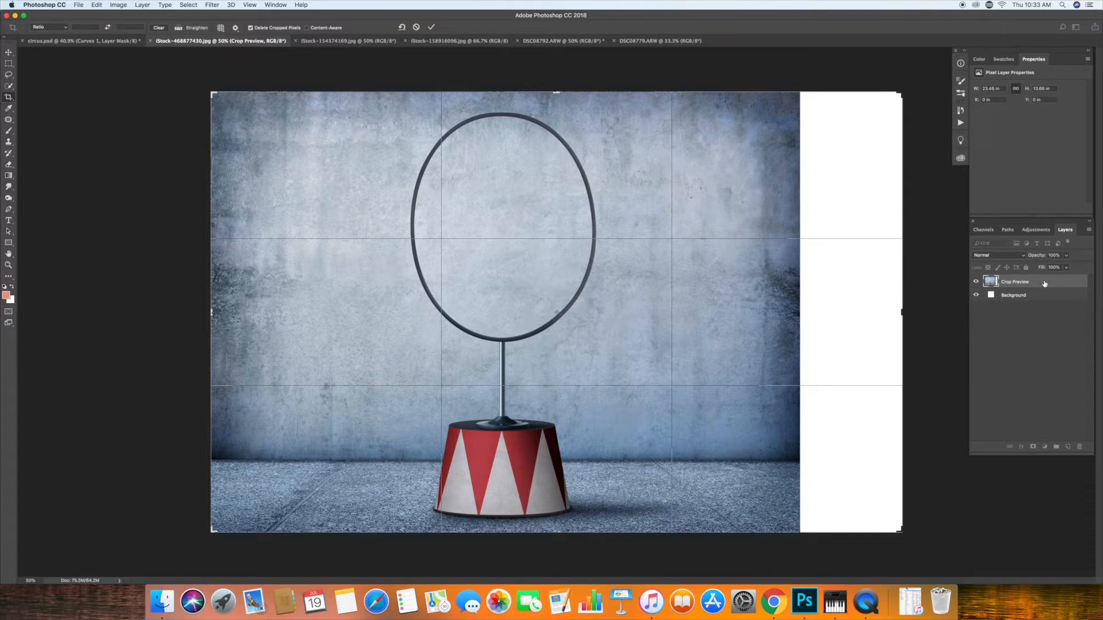
pyautogui.click(431, 27)
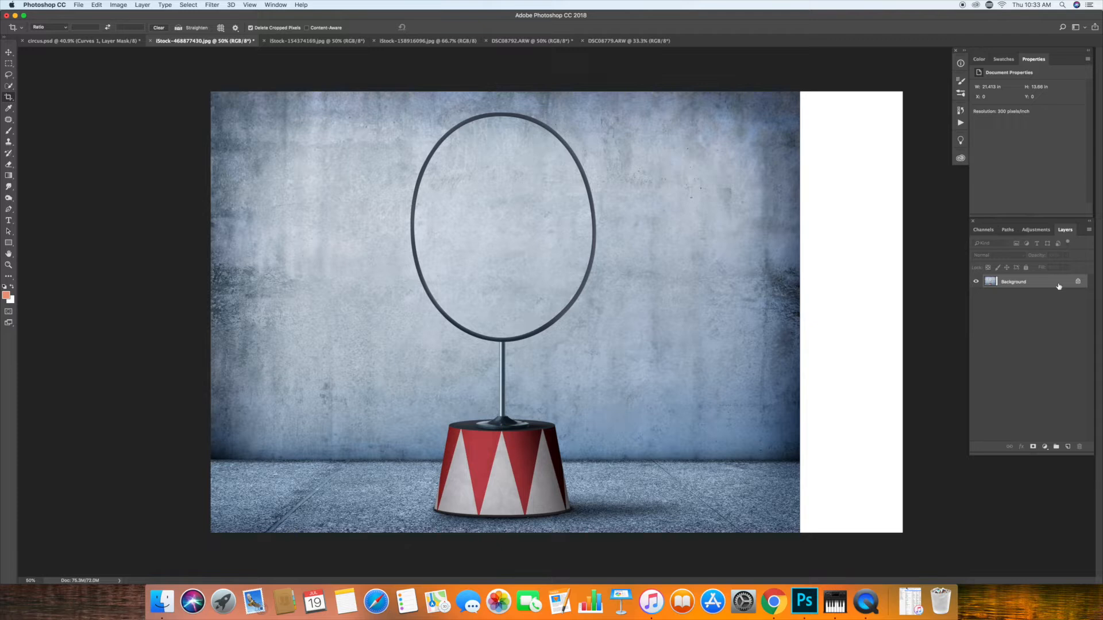
pyautogui.moveTo(1059, 286); pyautogui.dragTo(1066, 444)
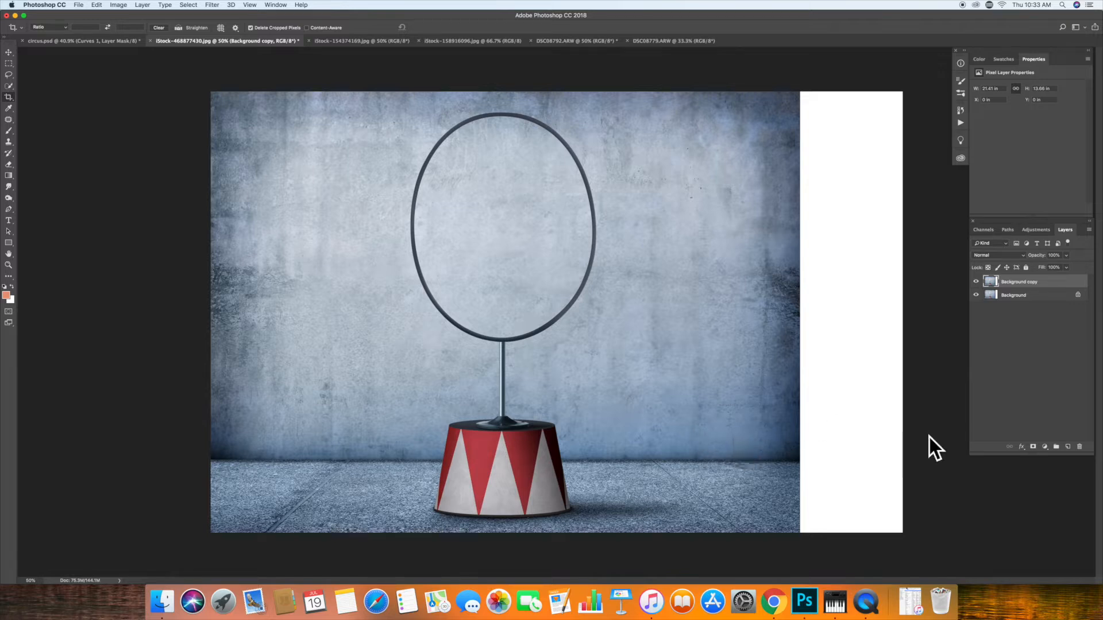
pyautogui.click(189, 4)
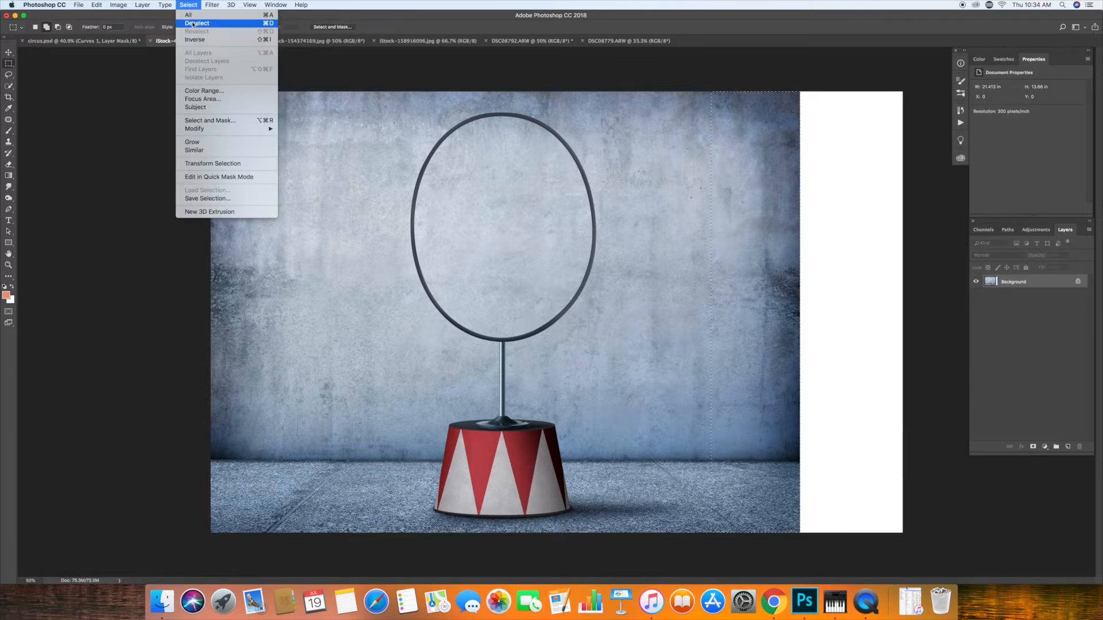
pyautogui.click(193, 23)
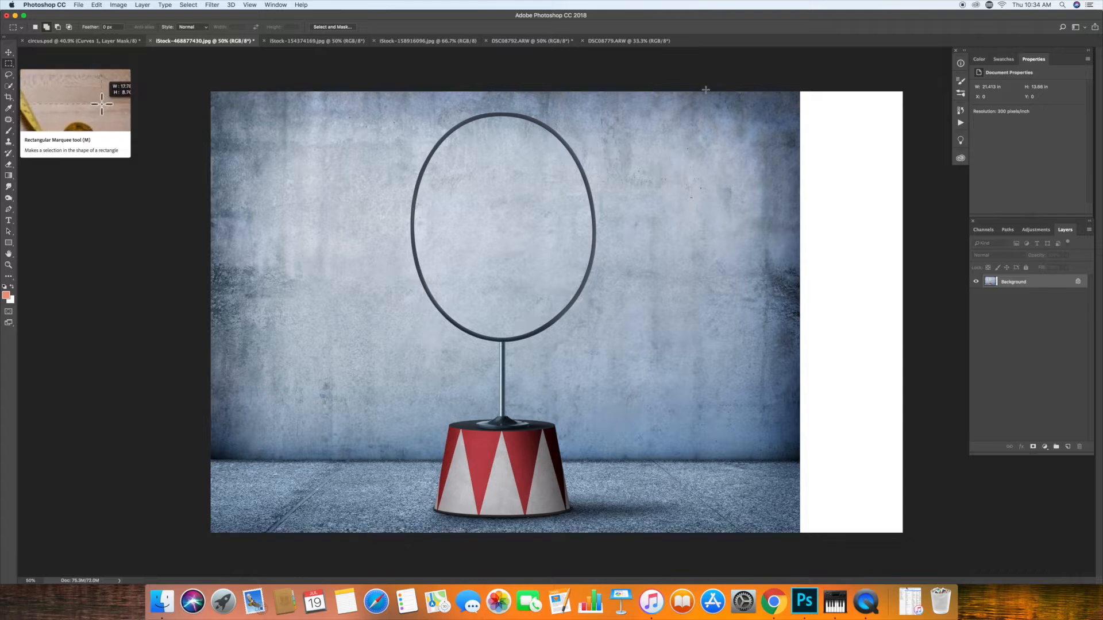
# - Cut a full-height strip about 3.05 in wide from the right end of the wall and floor and paste it as a new layer
pyautogui.moveTo(703, 101); pyautogui.dragTo(800, 535)
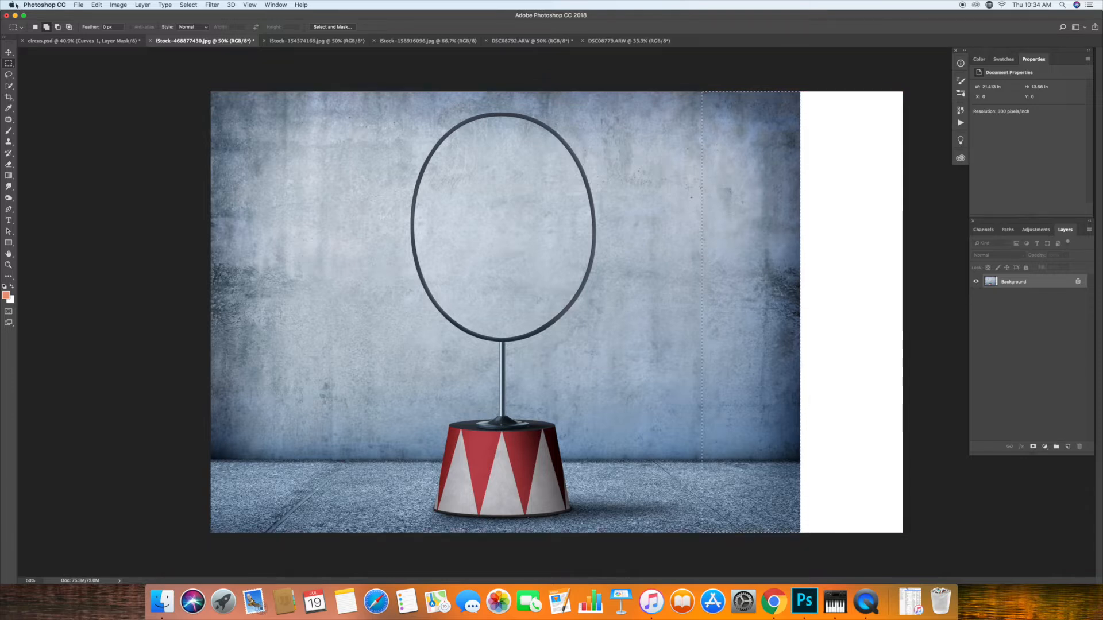
pyautogui.click(95, 5)
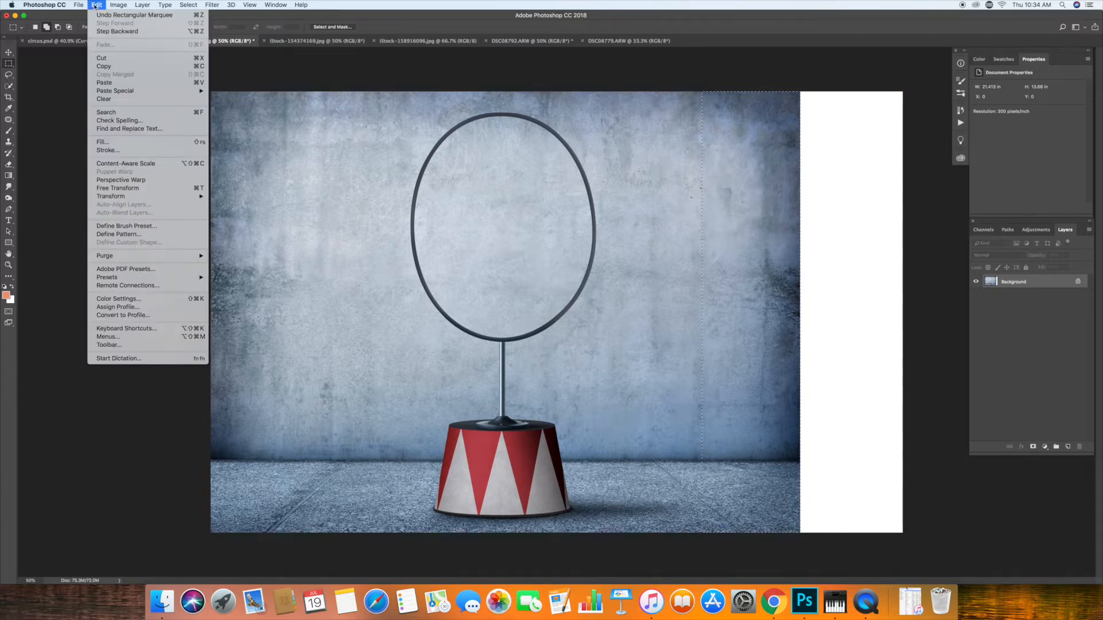
pyautogui.click(141, 66)
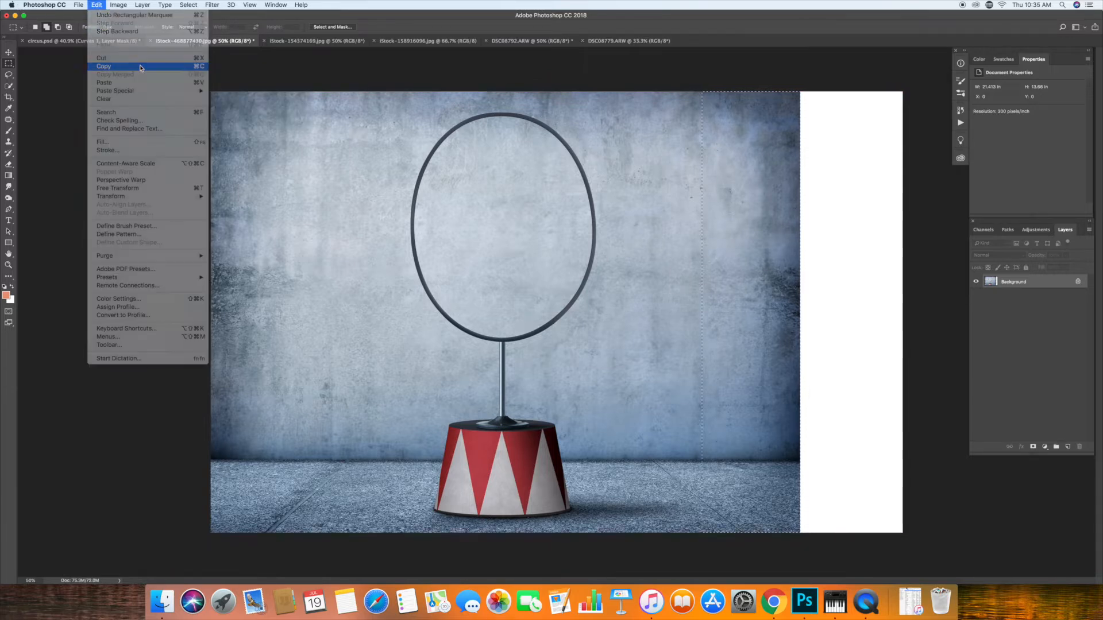
pyautogui.click(97, 4)
pyautogui.click(114, 59)
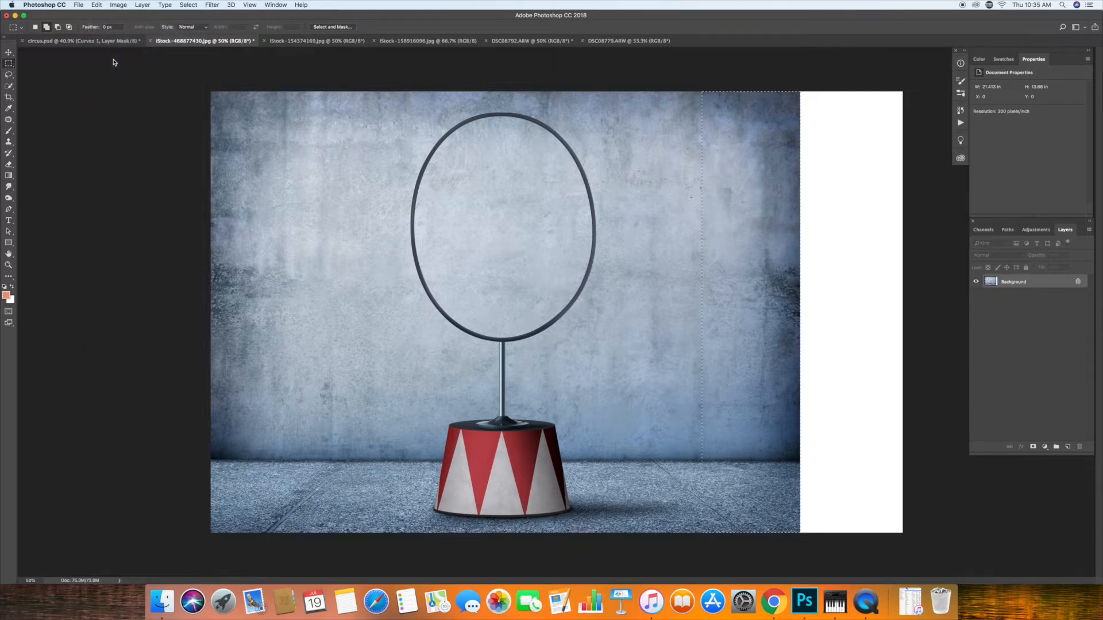
pyautogui.click(79, 5)
pyautogui.moveTo(96, 5)
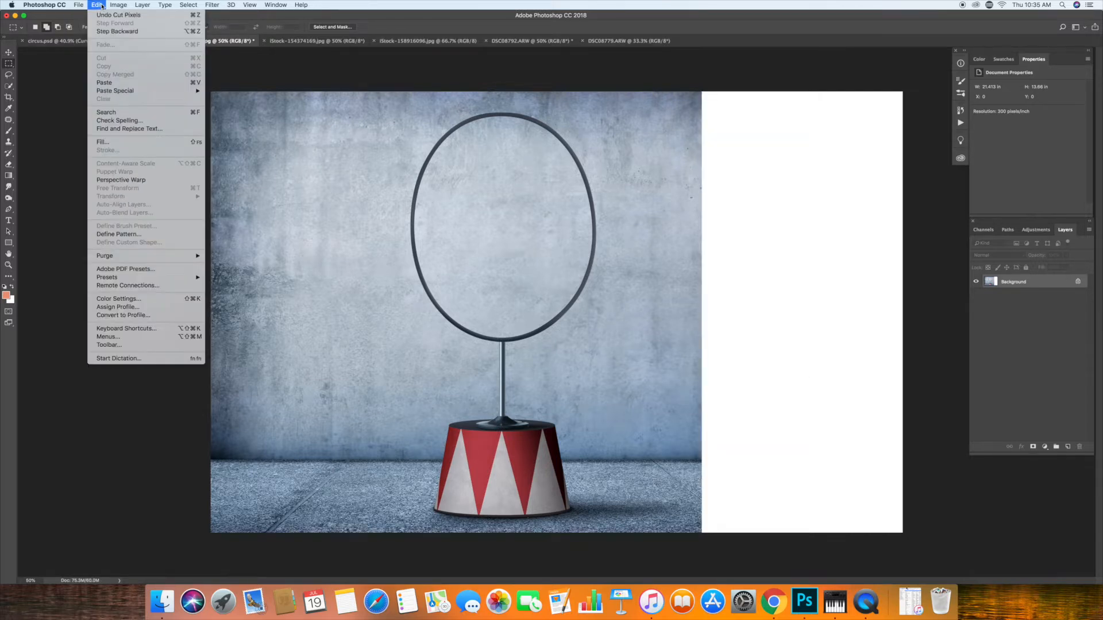
pyautogui.click(104, 83)
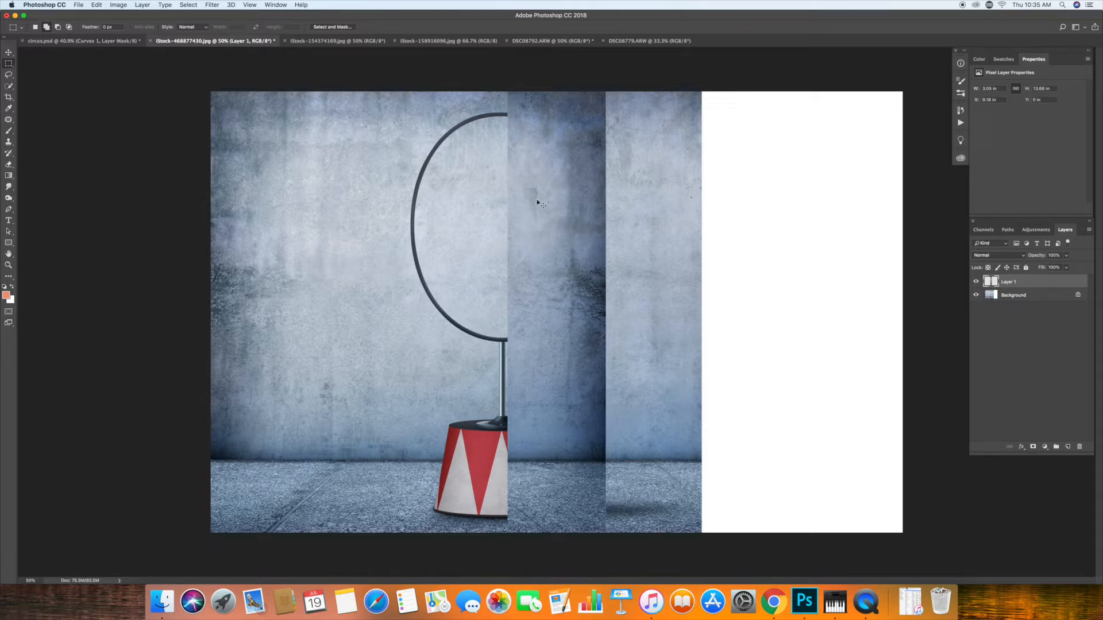
# - Move the pasted wall strip with Free Transform so that it lines up with the right edge of the extended canvas
pyautogui.press('super+t')
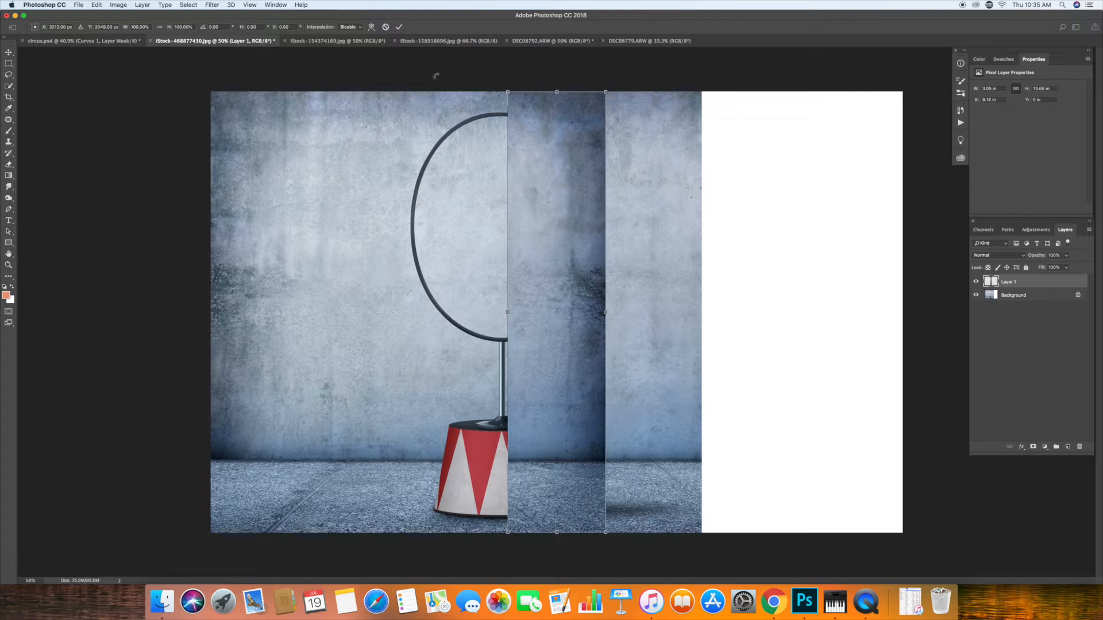
pyautogui.click(95, 5)
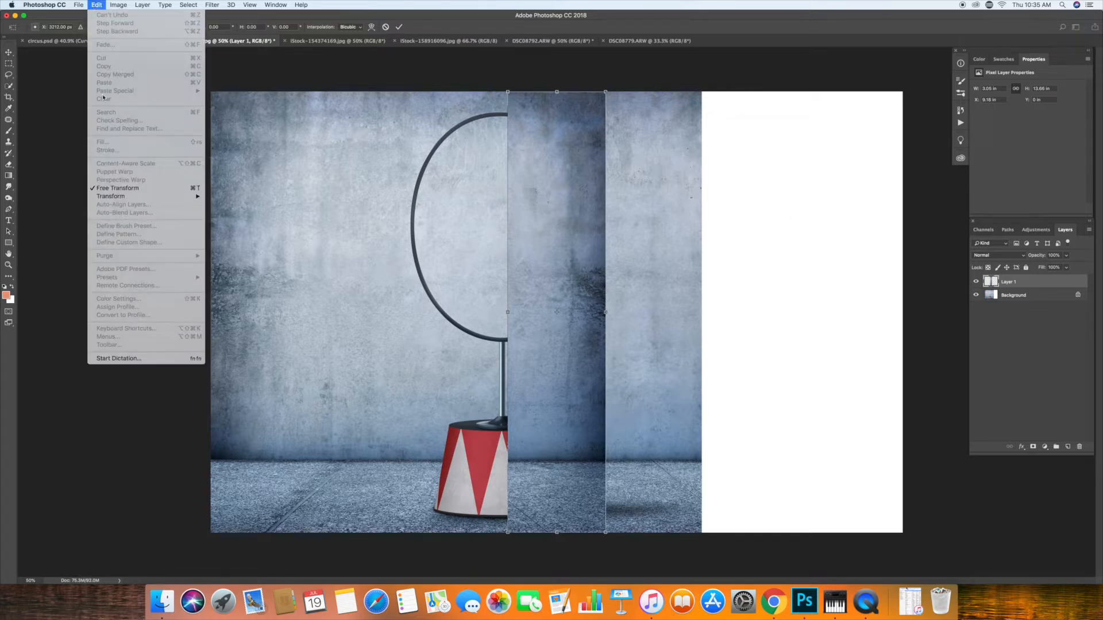
pyautogui.click(427, 78)
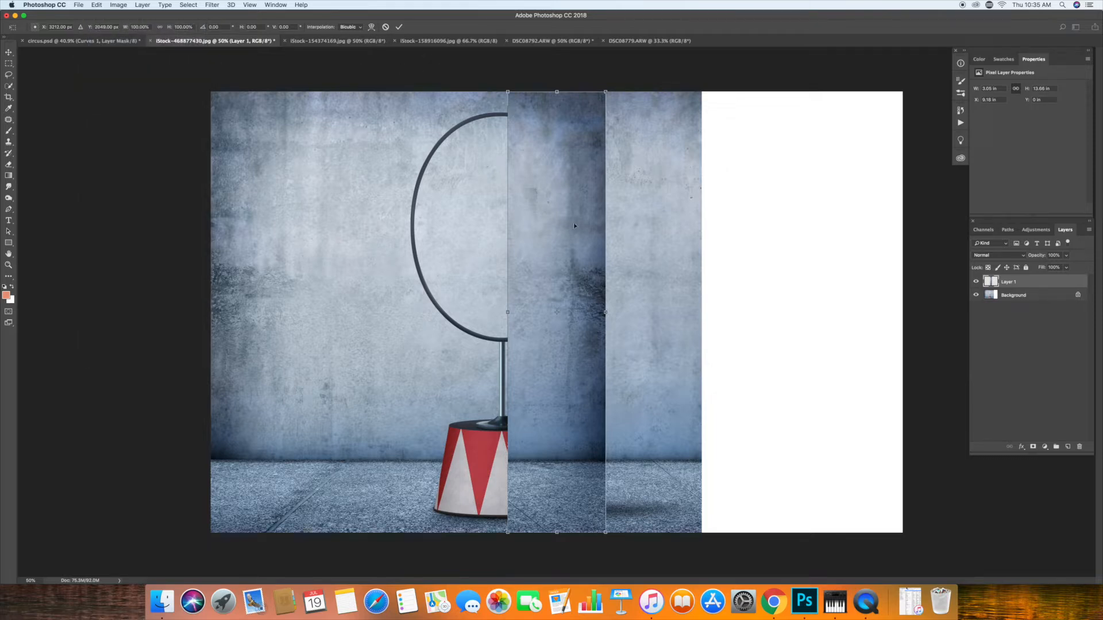
pyautogui.moveTo(578, 325); pyautogui.dragTo(873, 323)
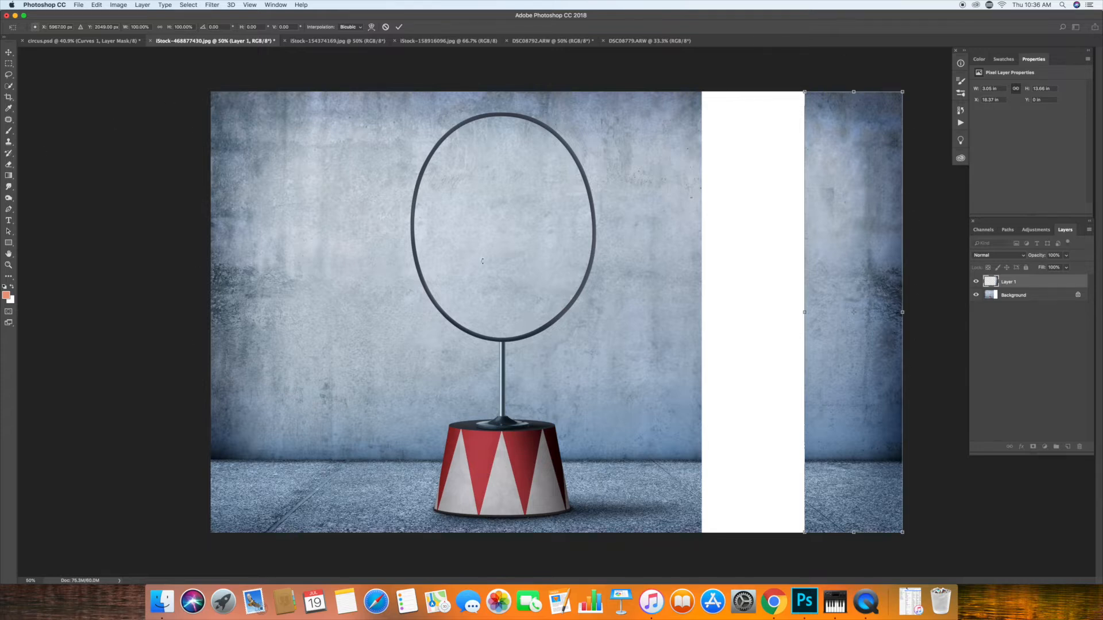
pyautogui.click(575, 193)
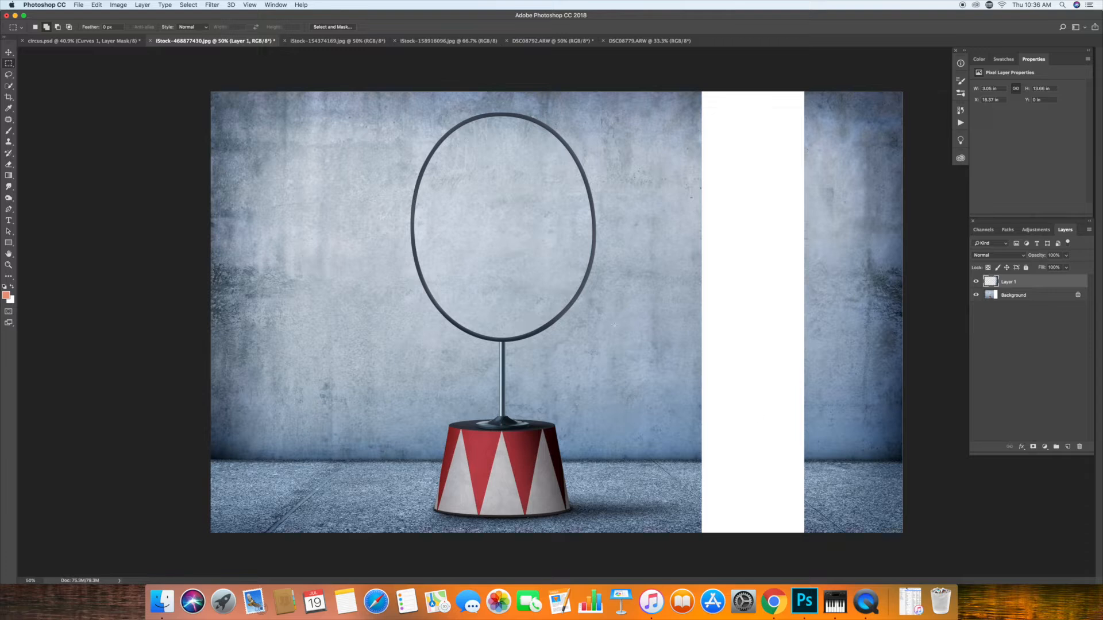
# - Merge the visible layers into one background and duplicate the merged Background layer
pyautogui.click(143, 6)
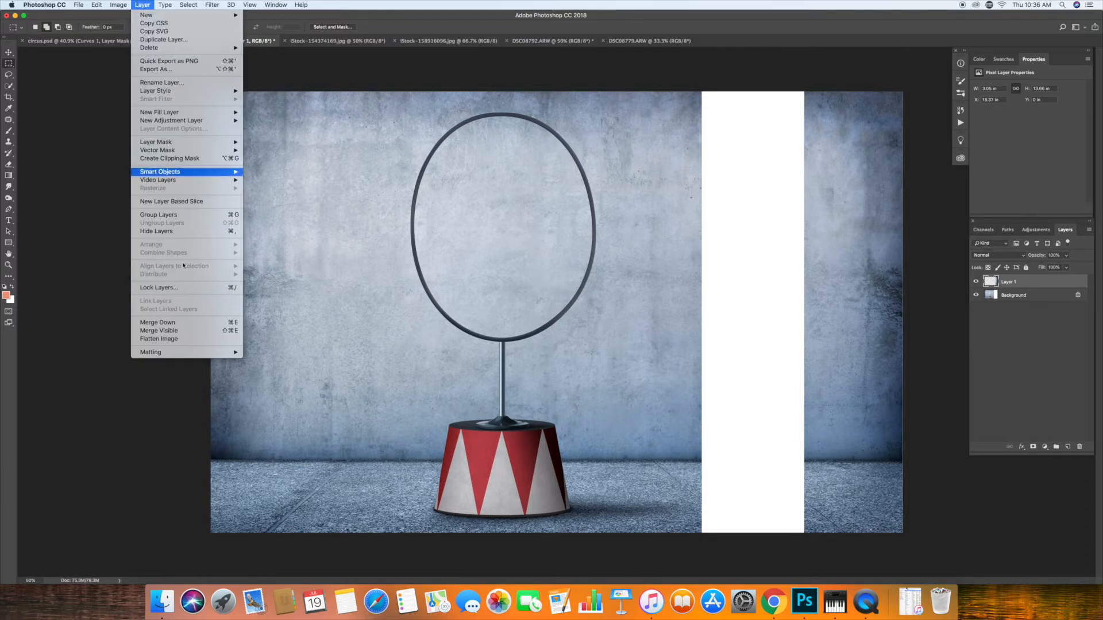
pyautogui.click(202, 330)
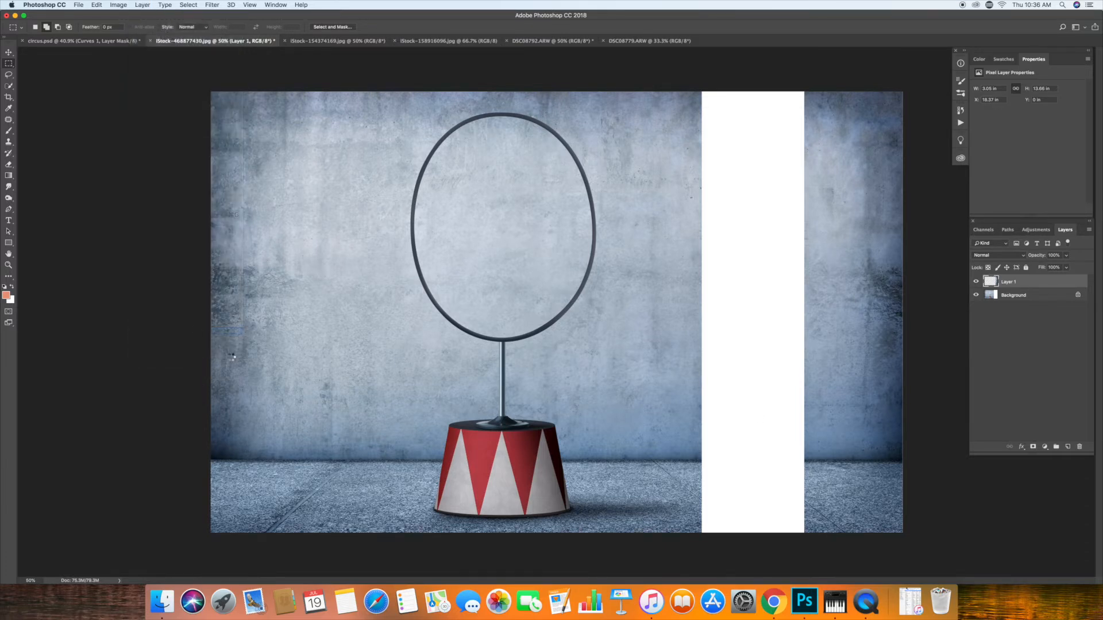
pyautogui.moveTo(1051, 284); pyautogui.dragTo(1067, 446)
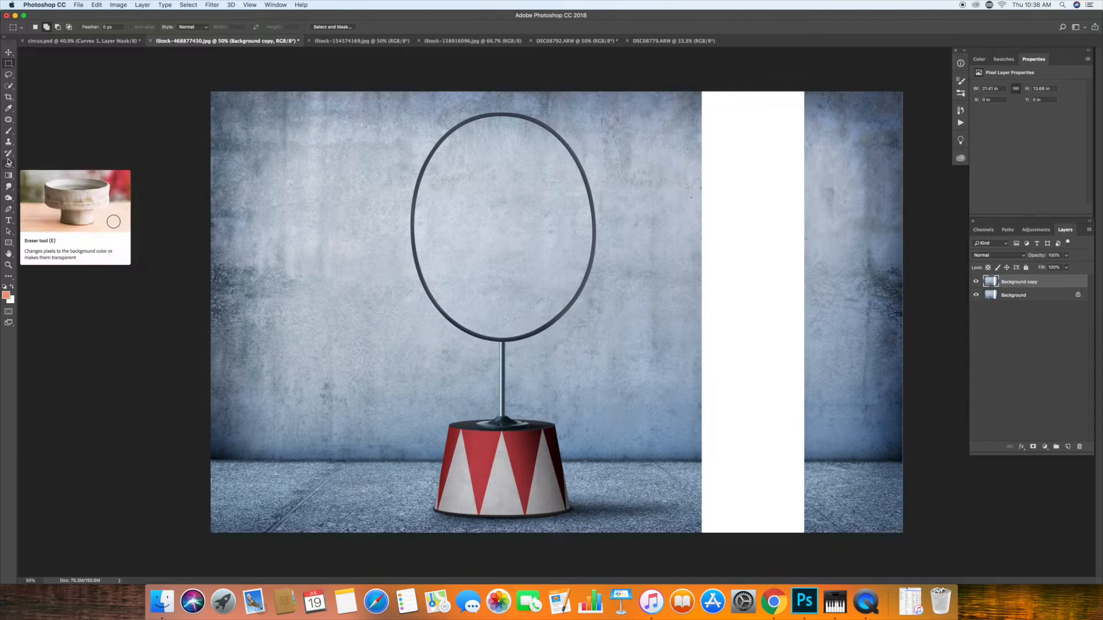
# - Clone the seam between wall and floor across the white gap with the Clone Stamp, redoing the first attempt
pyautogui.moveTo(9, 142)
pyautogui.mouseDown()
pyautogui.moveTo(57, 151)
pyautogui.moveTo(56, 141)
pyautogui.mouseUp()
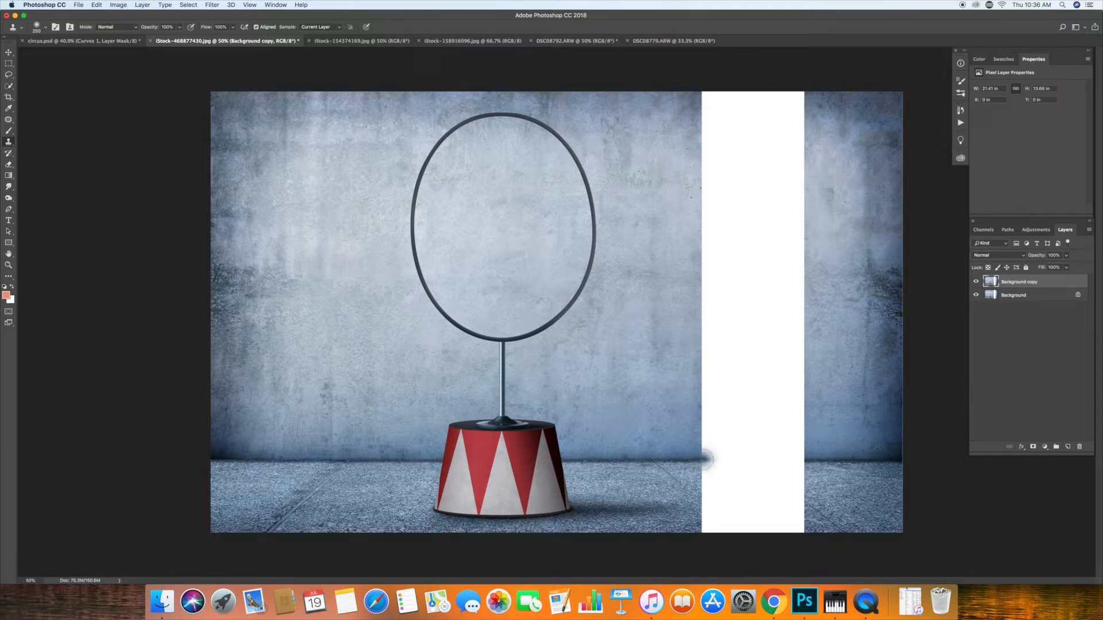
pyautogui.click(716, 460)
pyautogui.moveTo(746, 460)
pyautogui.mouseDown()
pyautogui.moveTo(805, 459)
pyautogui.moveTo(731, 460)
pyautogui.mouseUp()
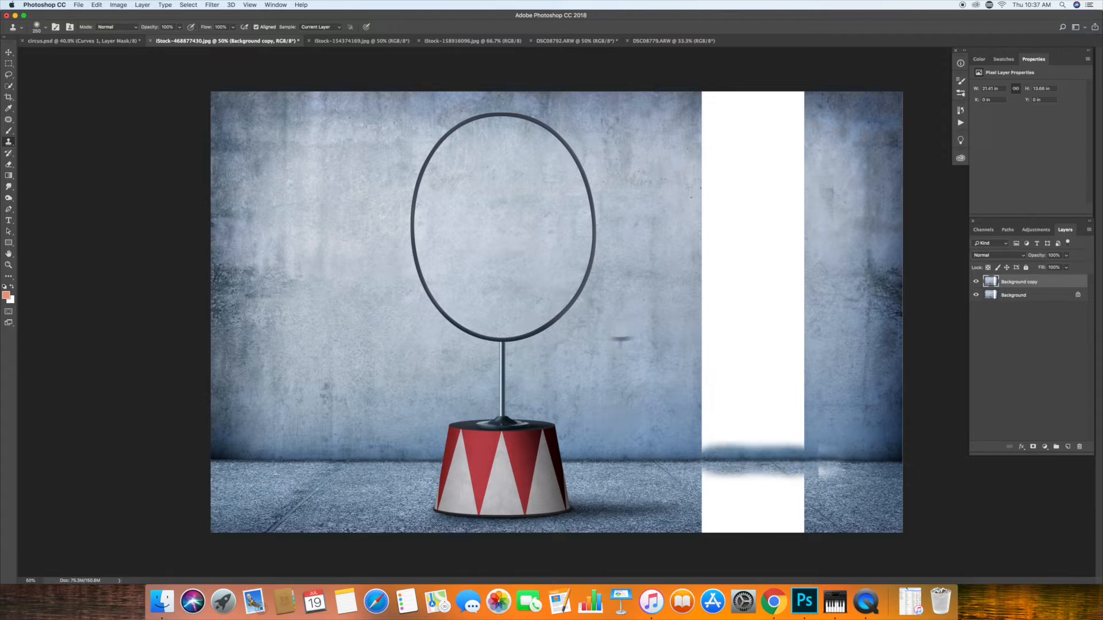
pyautogui.click(96, 5)
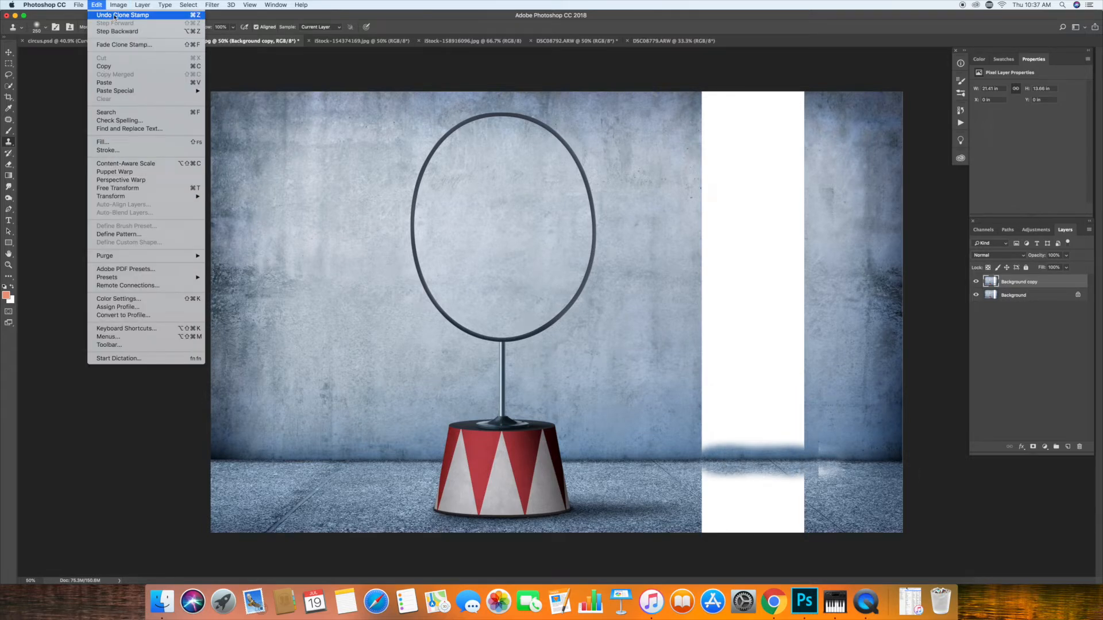
pyautogui.click(114, 17)
pyautogui.moveTo(725, 459); pyautogui.dragTo(801, 459)
# - Clone wall texture over the white gap from the floor seam up to the canvas's upper edge with the Clone Stamp
pyautogui.moveTo(707, 442)
pyautogui.mouseDown()
pyautogui.moveTo(736, 409)
pyautogui.moveTo(725, 329)
pyautogui.moveTo(740, 301)
pyautogui.moveTo(720, 270)
pyautogui.moveTo(730, 246)
pyautogui.moveTo(704, 243)
pyautogui.moveTo(724, 282)
pyautogui.moveTo(730, 233)
pyautogui.moveTo(708, 155)
pyautogui.moveTo(747, 134)
pyautogui.moveTo(685, 148)
pyautogui.moveTo(730, 102)
pyautogui.mouseUp()
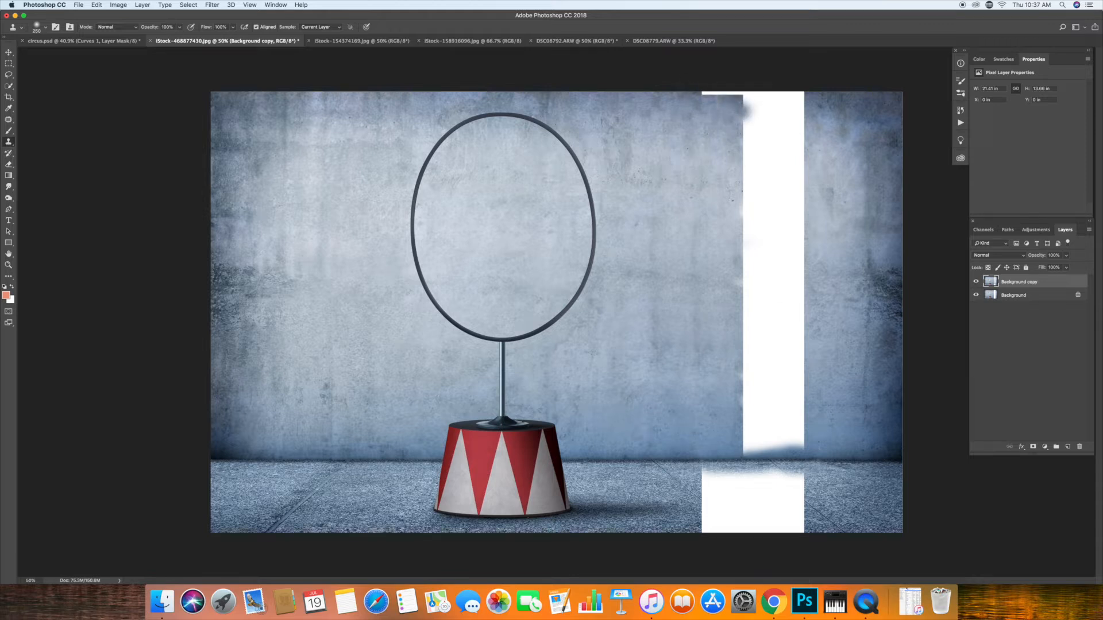
pyautogui.keyDown('alt'); pyautogui.click(643, 434); pyautogui.keyUp('alt')
pyautogui.moveTo(746, 446)
pyautogui.mouseDown()
pyautogui.moveTo(775, 425)
pyautogui.moveTo(769, 230)
pyautogui.moveTo(750, 185)
pyautogui.moveTo(761, 135)
pyautogui.moveTo(822, 109)
pyautogui.mouseUp()
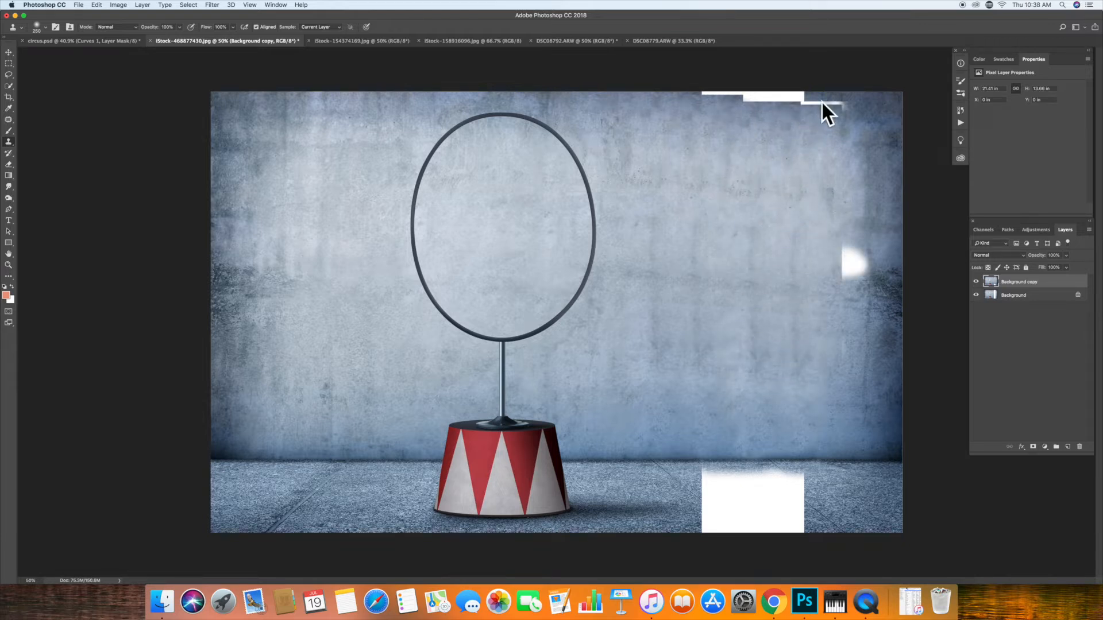
pyautogui.moveTo(705, 95)
pyautogui.mouseDown()
pyautogui.moveTo(863, 104)
pyautogui.moveTo(821, 92)
pyautogui.mouseUp()
pyautogui.keyDown('alt'); pyautogui.click(865, 103); pyautogui.keyUp('alt')
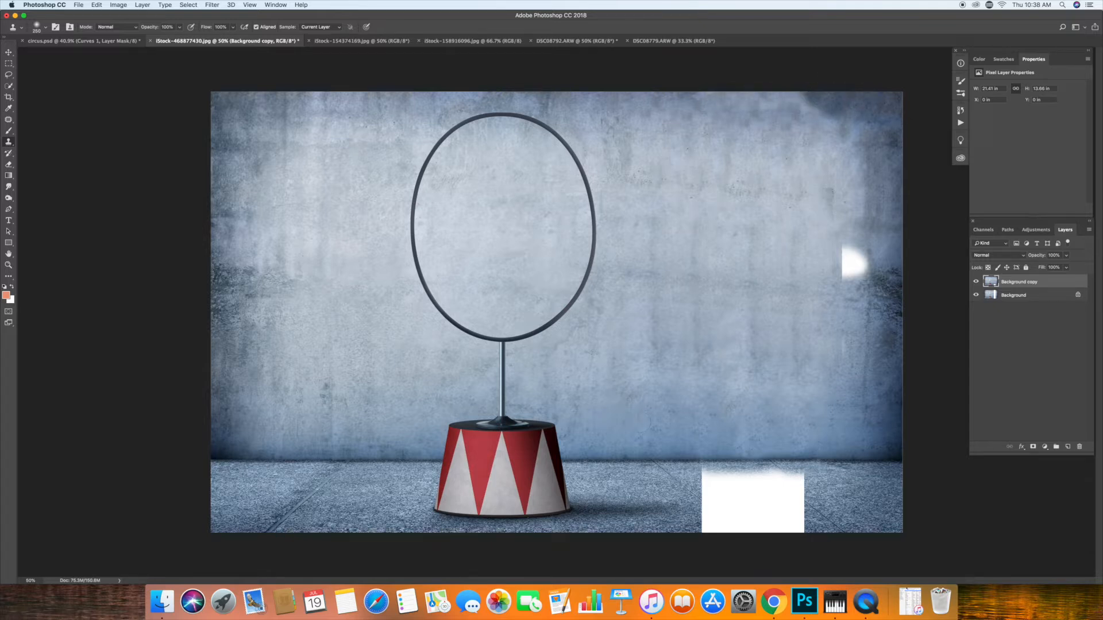
# - Clone over the leftover white spot near the wall's right end and fill the white floor patch with floor texture
pyautogui.moveTo(862, 281); pyautogui.dragTo(846, 249)
pyautogui.moveTo(844, 345)
pyautogui.mouseDown()
pyautogui.moveTo(843, 359)
pyautogui.moveTo(851, 340)
pyautogui.mouseUp()
pyautogui.moveTo(854, 245); pyautogui.dragTo(849, 290)
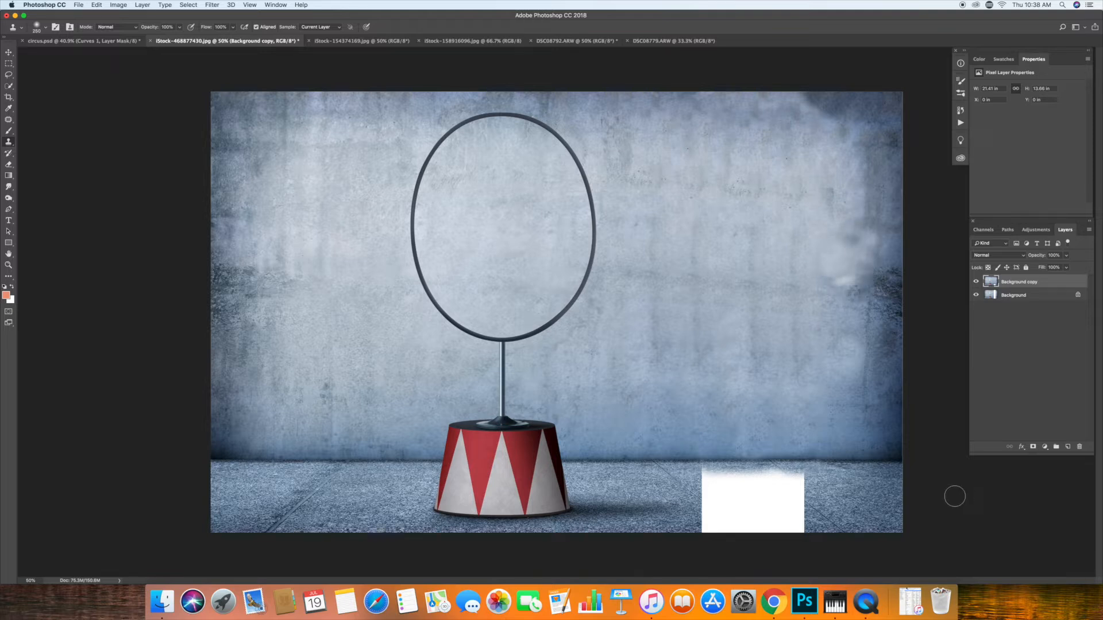
pyautogui.moveTo(707, 524)
pyautogui.mouseDown()
pyautogui.moveTo(764, 514)
pyautogui.moveTo(796, 492)
pyautogui.moveTo(703, 495)
pyautogui.moveTo(759, 506)
pyautogui.moveTo(698, 488)
pyautogui.mouseUp()
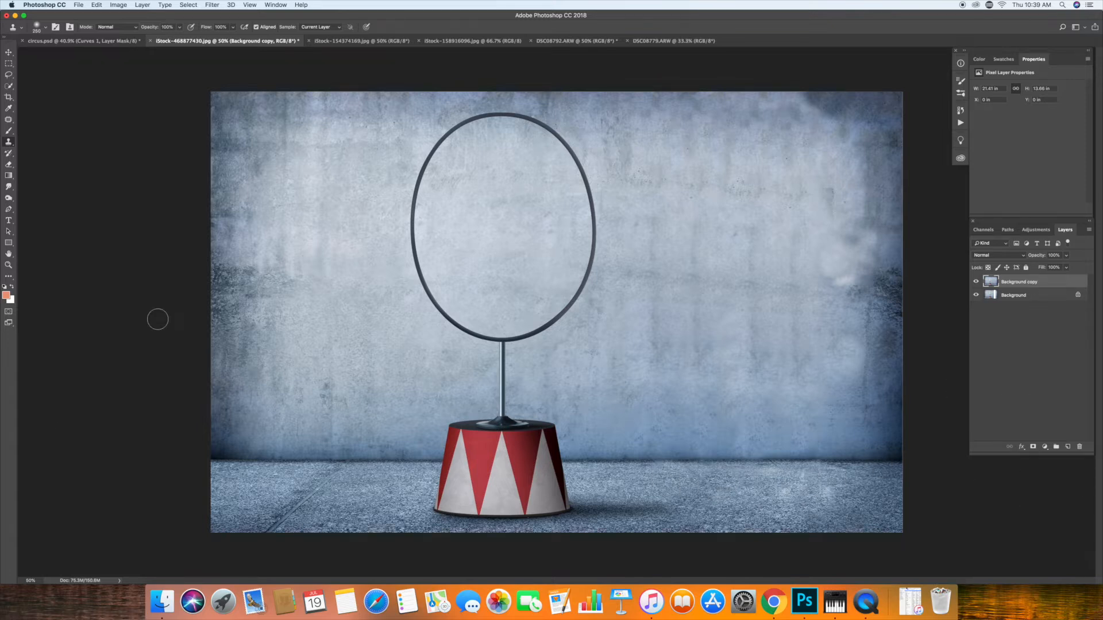
# - Merge the visible layers of the retouched hoop stage into one background
pyautogui.click(190, 5)
pyautogui.moveTo(142, 5)
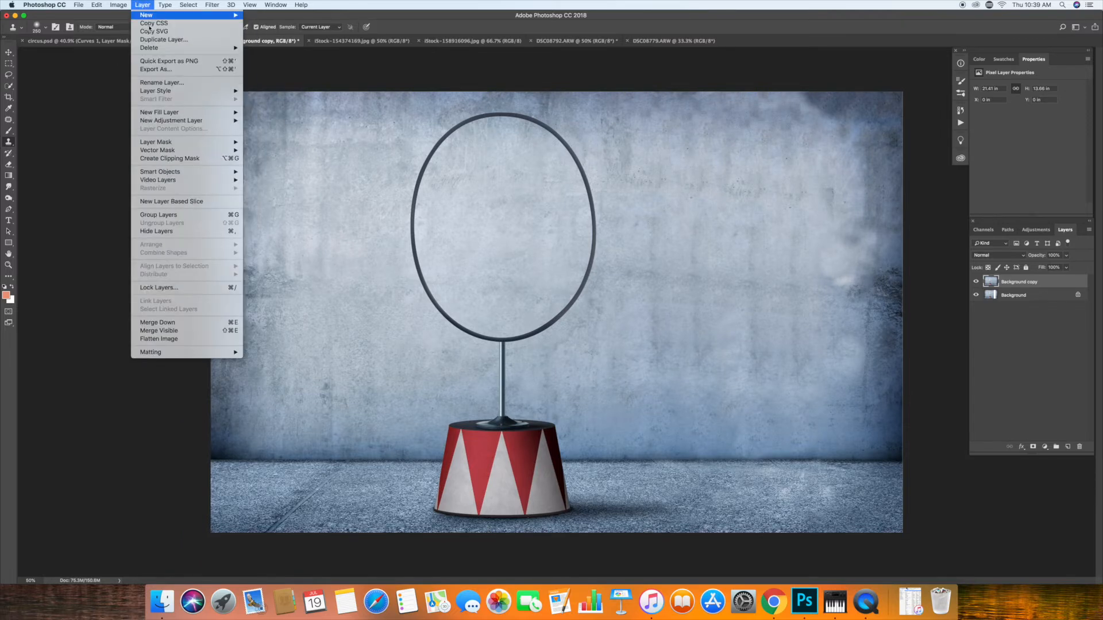
pyautogui.click(168, 330)
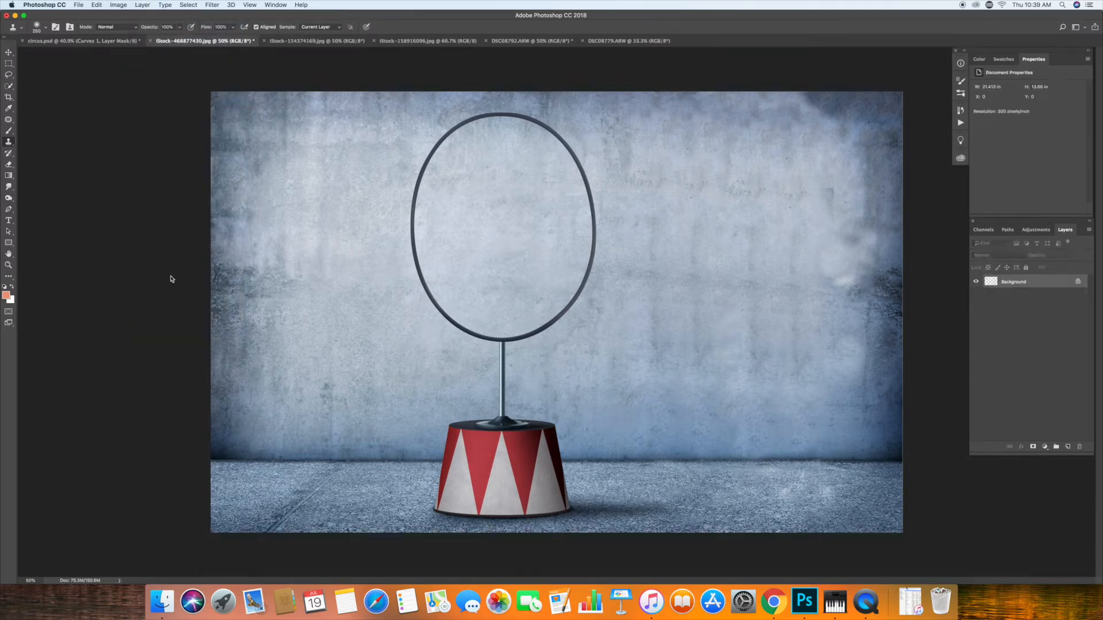
# - Bring up the photo DSC08779.ARW of the boy holding the stick and zoom to 200% on his head and torso
pyautogui.click(322, 46)
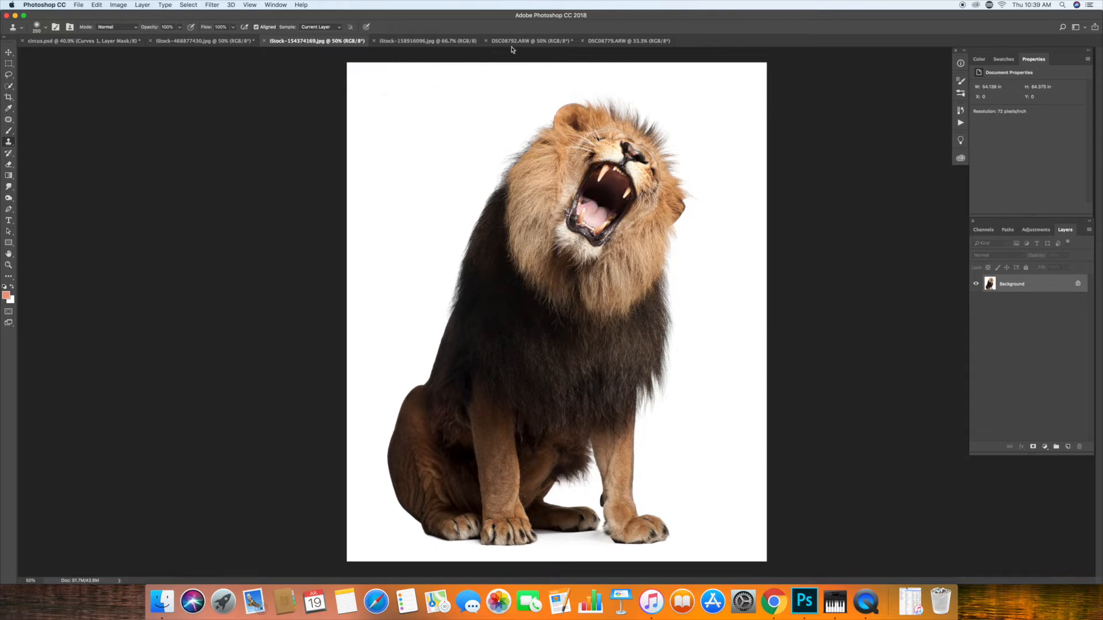
pyautogui.click(554, 42)
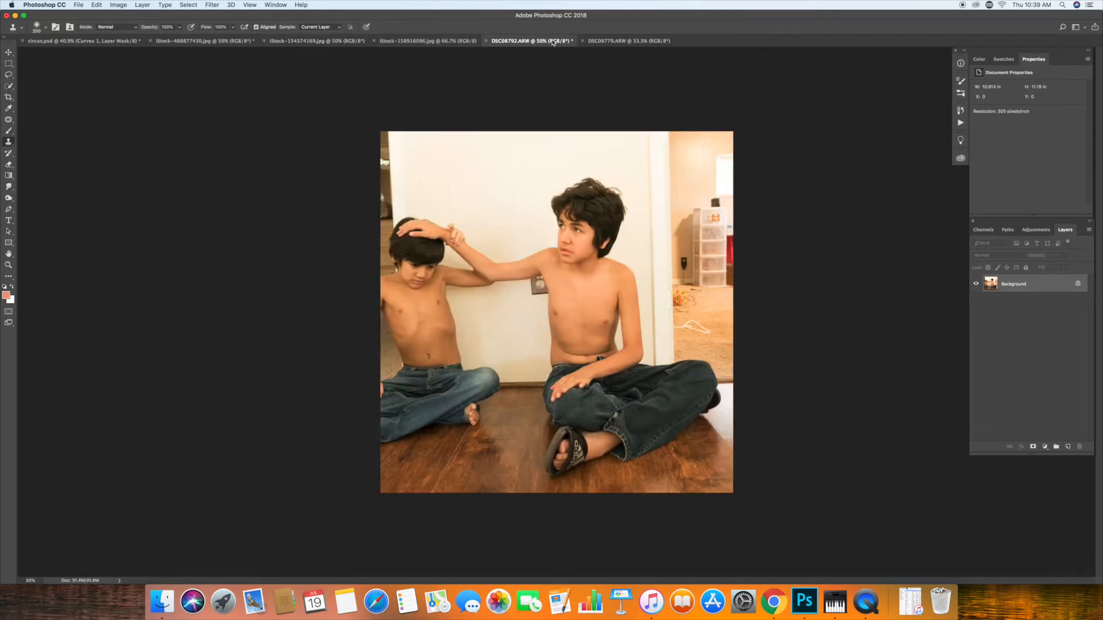
pyautogui.click(611, 43)
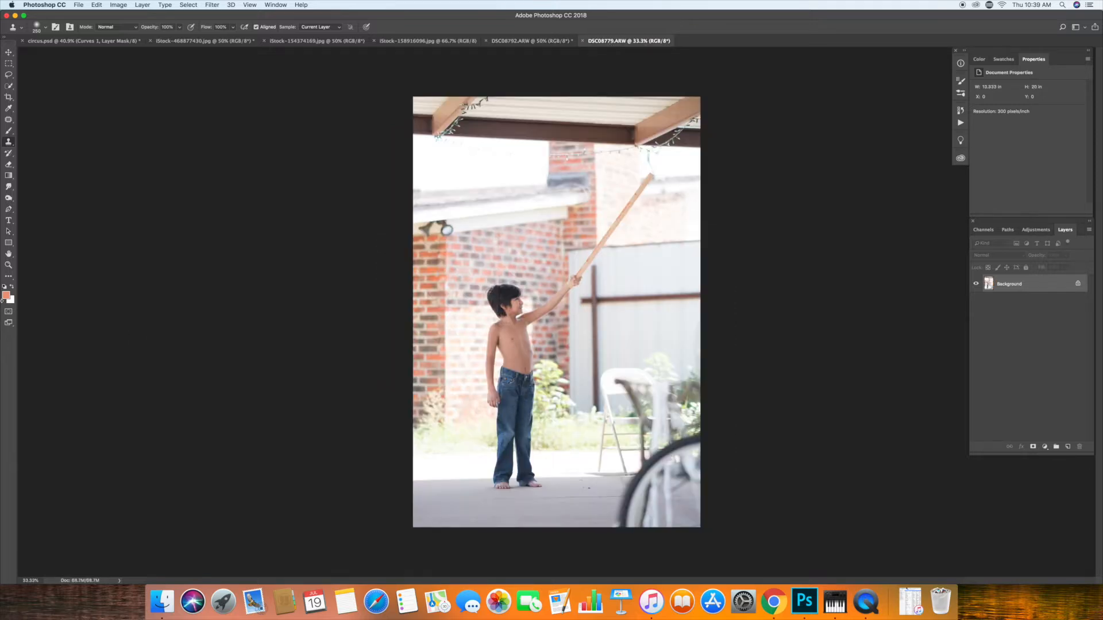
pyautogui.click(9, 265)
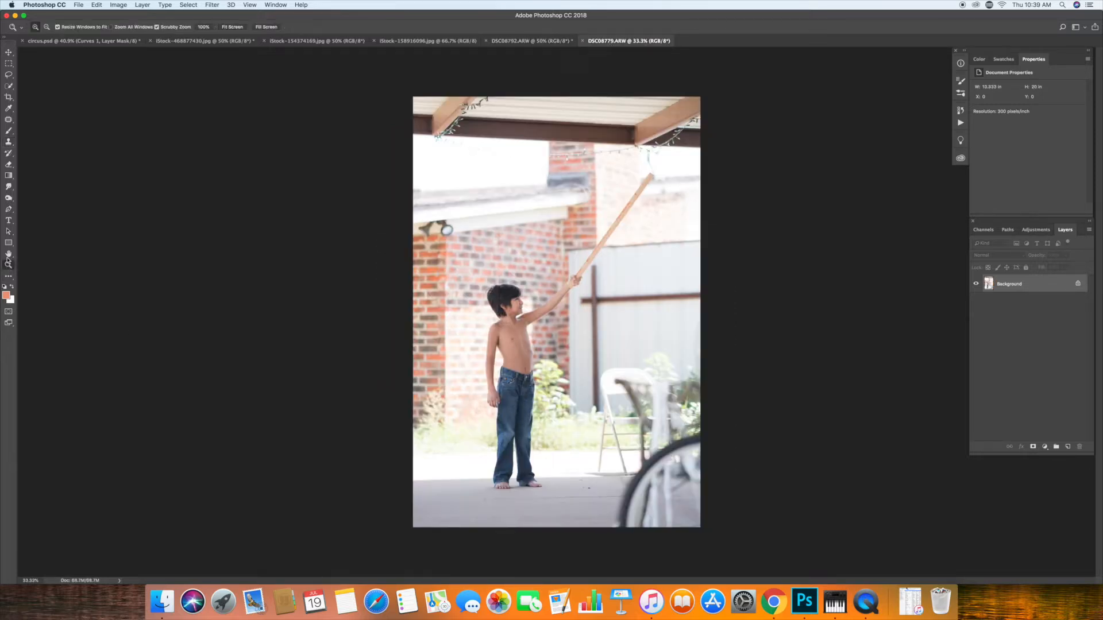
pyautogui.click(523, 295)
pyautogui.click(498, 360)
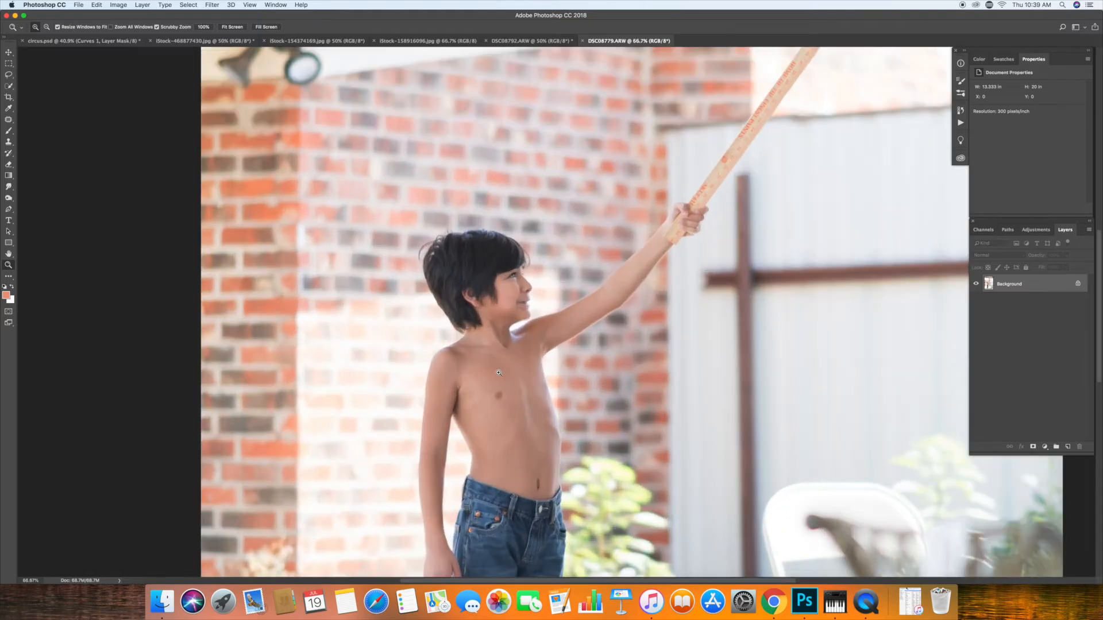
pyautogui.click(497, 361)
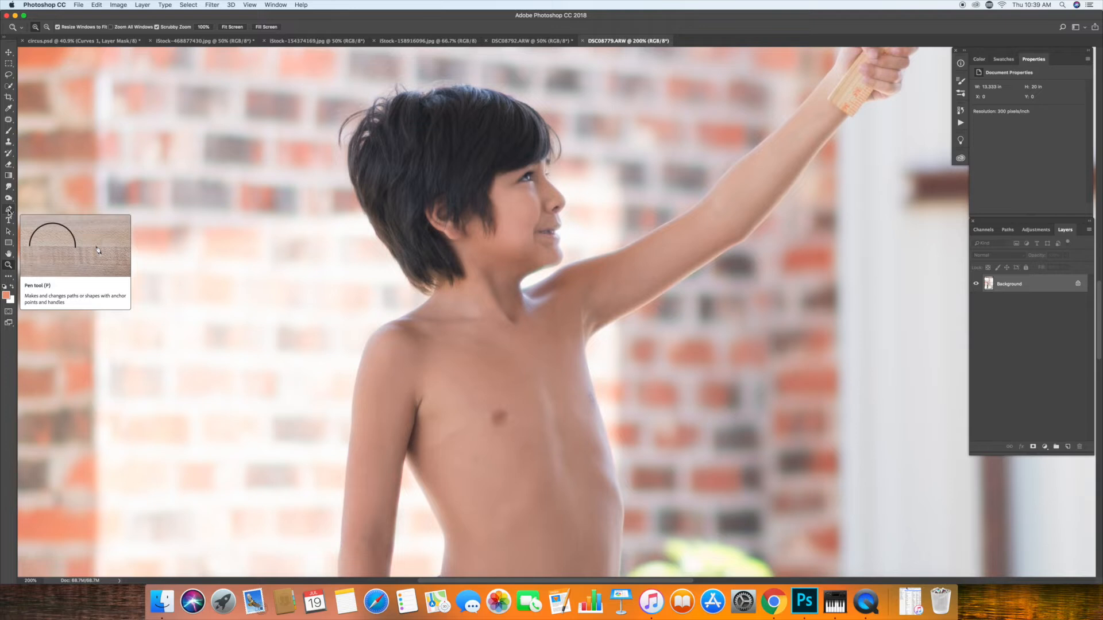
# - Start a Pen tool path at the back of the boy's hair and trace over the top of his head to the forehead
pyautogui.click(9, 210)
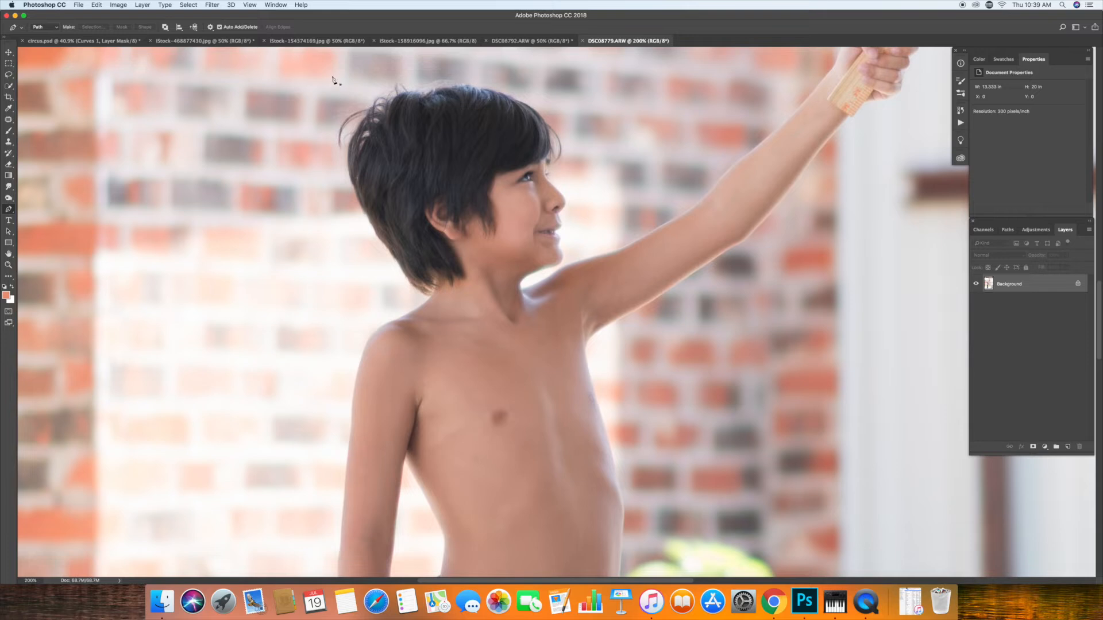
pyautogui.hscroll(-10, 334, 81)
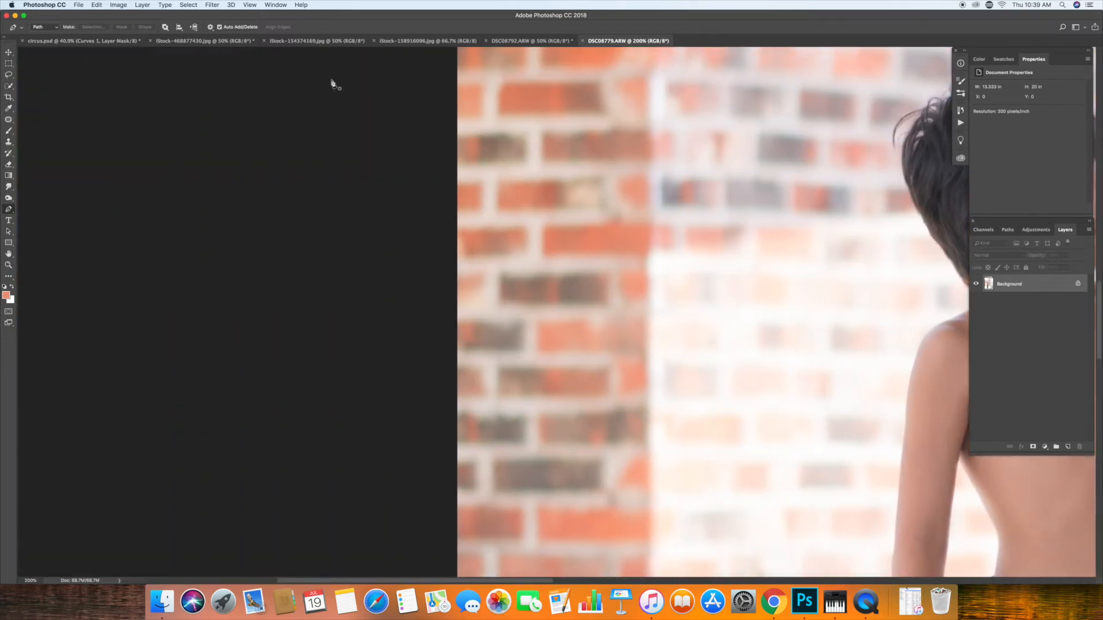
pyautogui.hscroll(5, 334, 83)
pyautogui.hscroll(3, 332, 83)
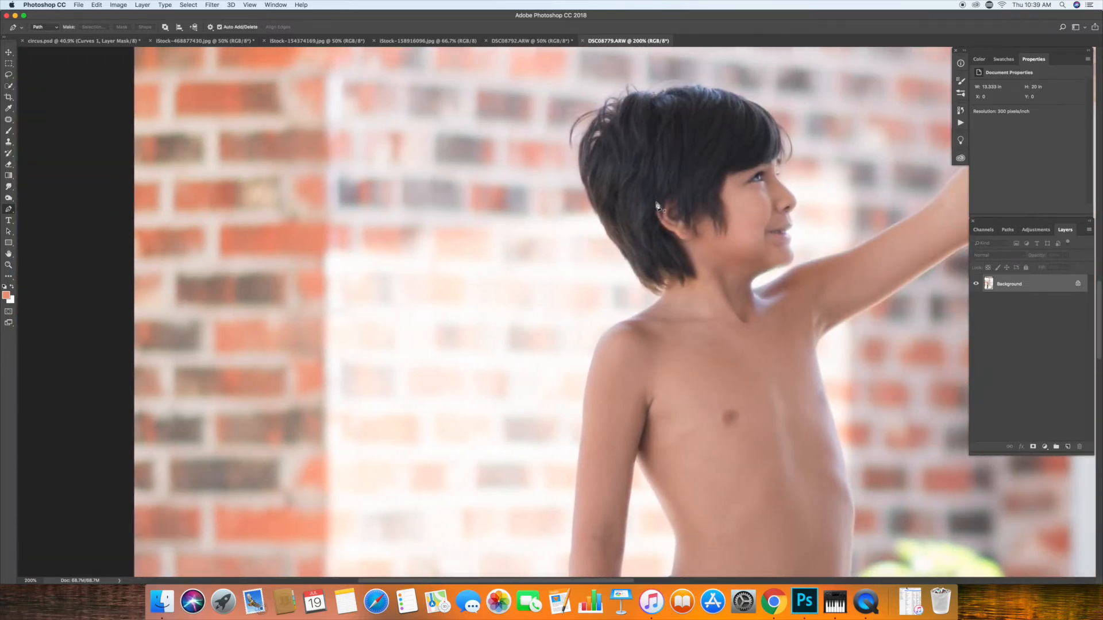
pyautogui.hscroll(1, 649, 204)
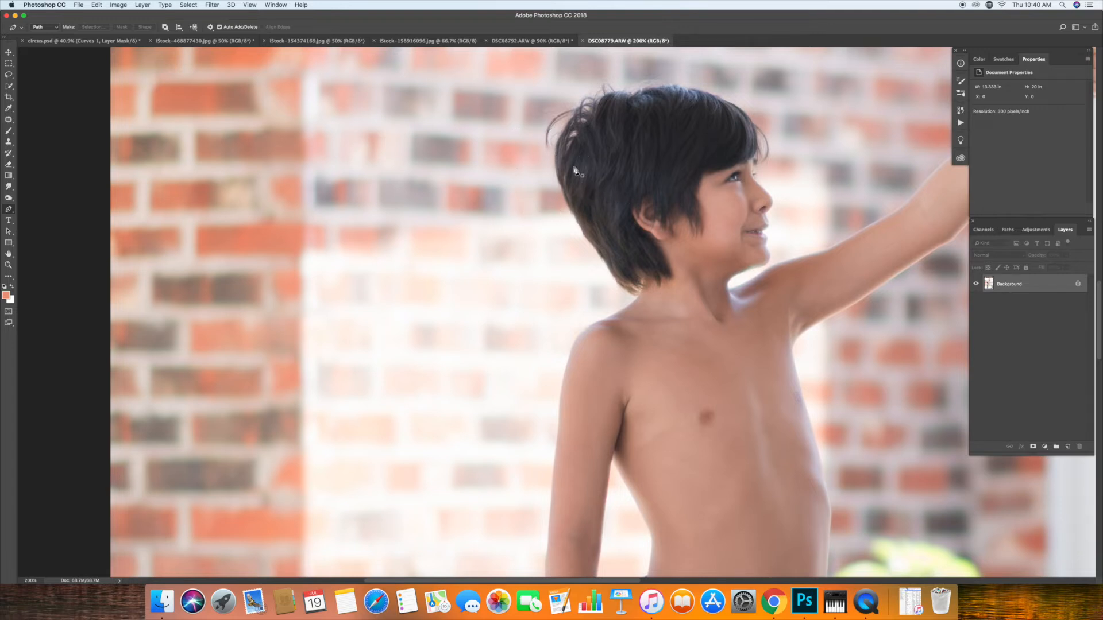
pyautogui.click(546, 143)
pyautogui.click(569, 111)
pyautogui.click(584, 94)
pyautogui.click(606, 80)
pyautogui.click(647, 81)
pyautogui.click(696, 87)
pyautogui.click(736, 103)
pyautogui.click(770, 152)
# - Continue the path down the boy's face profile, following forehead, nose and lips to the chin
pyautogui.click(758, 178)
pyautogui.click(761, 185)
pyautogui.click(772, 200)
pyautogui.click(768, 213)
pyautogui.click(766, 226)
pyautogui.click(767, 234)
pyautogui.click(768, 244)
pyautogui.click(769, 252)
pyautogui.click(769, 257)
pyautogui.click(763, 267)
# - Continue the path under the chin to the neck and out along the top of the raised arm's shoulder
pyautogui.click(747, 274)
pyautogui.click(735, 278)
pyautogui.click(728, 286)
pyautogui.click(747, 278)
pyautogui.click(775, 259)
pyautogui.click(795, 254)
pyautogui.click(820, 252)
pyautogui.moveTo(428, 582); pyautogui.dragTo(509, 581)
# - Trace the upper edge of the raised arm with path points, following the forearm up to the hand
pyautogui.moveTo(1099, 328); pyautogui.dragTo(1099, 292)
pyautogui.click(513, 440)
pyautogui.click(526, 431)
pyautogui.click(551, 418)
pyautogui.click(587, 397)
pyautogui.click(606, 376)
pyautogui.click(633, 351)
pyautogui.click(646, 339)
pyautogui.click(661, 327)
pyautogui.click(677, 312)
pyautogui.click(709, 280)
pyautogui.click(724, 259)
pyautogui.click(735, 235)
pyautogui.click(765, 224)
# - Extend the path from the hand along the upper edge of the wooden stick to its far tip
pyautogui.press('space')
pyautogui.moveTo(649, 258); pyautogui.dragTo(281, 409)
pyautogui.click(316, 352)
pyautogui.click(367, 283)
pyautogui.click(444, 177)
pyautogui.press('space')
pyautogui.moveTo(447, 181); pyautogui.dragTo(159, 471)
pyautogui.click(208, 395)
pyautogui.click(264, 317)
pyautogui.click(309, 254)
pyautogui.click(342, 206)
pyautogui.click(379, 157)
pyautogui.click(436, 80)
# - Carry the path across the stick's tip and back down its lower edge to the hand
pyautogui.click(460, 96)
pyautogui.click(391, 192)
pyautogui.click(278, 350)
pyautogui.click(172, 497)
pyautogui.press('space')
pyautogui.moveTo(176, 425)
pyautogui.mouseDown()
pyautogui.moveTo(399, 264)
pyautogui.moveTo(460, 178)
pyautogui.mouseUp()
pyautogui.click(366, 365)
pyautogui.click(325, 420)
# - Trace the path around the fingers gripping the stick and along the stick's short lower end
pyautogui.click(303, 454)
pyautogui.click(309, 462)
pyautogui.click(300, 474)
pyautogui.click(298, 486)
pyautogui.click(293, 495)
pyautogui.click(292, 504)
pyautogui.click(283, 511)
pyautogui.click(273, 514)
pyautogui.click(241, 532)
pyautogui.click(231, 542)
# - Continue the path along the underside of the raised arm, past the elbow towards the armpit
pyautogui.scroll(-10, 241, 535)
pyautogui.click(208, 210)
pyautogui.click(185, 242)
pyautogui.click(164, 269)
pyautogui.click(135, 300)
pyautogui.click(126, 305)
pyautogui.click(88, 330)
pyautogui.click(35, 364)
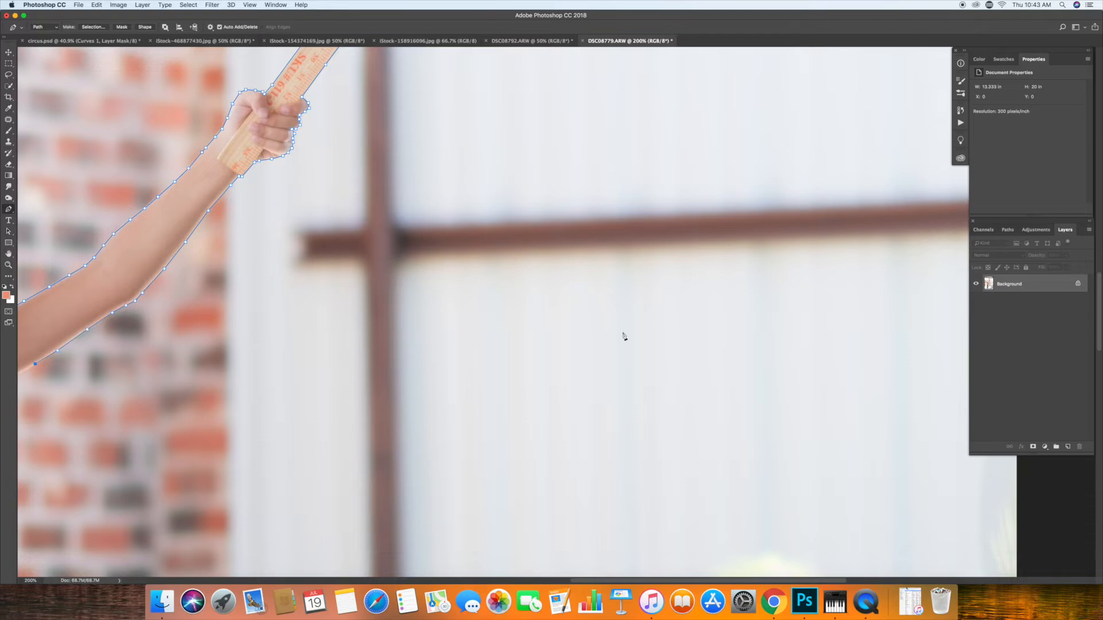
# - Trace the path through the armpit and down the front side of the boy's chest
pyautogui.hscroll(-10, 622, 335)
pyautogui.click(387, 377)
pyautogui.click(361, 393)
pyautogui.click(352, 419)
pyautogui.click(366, 471)
pyautogui.click(378, 517)
pyautogui.scroll(-10, 379, 520)
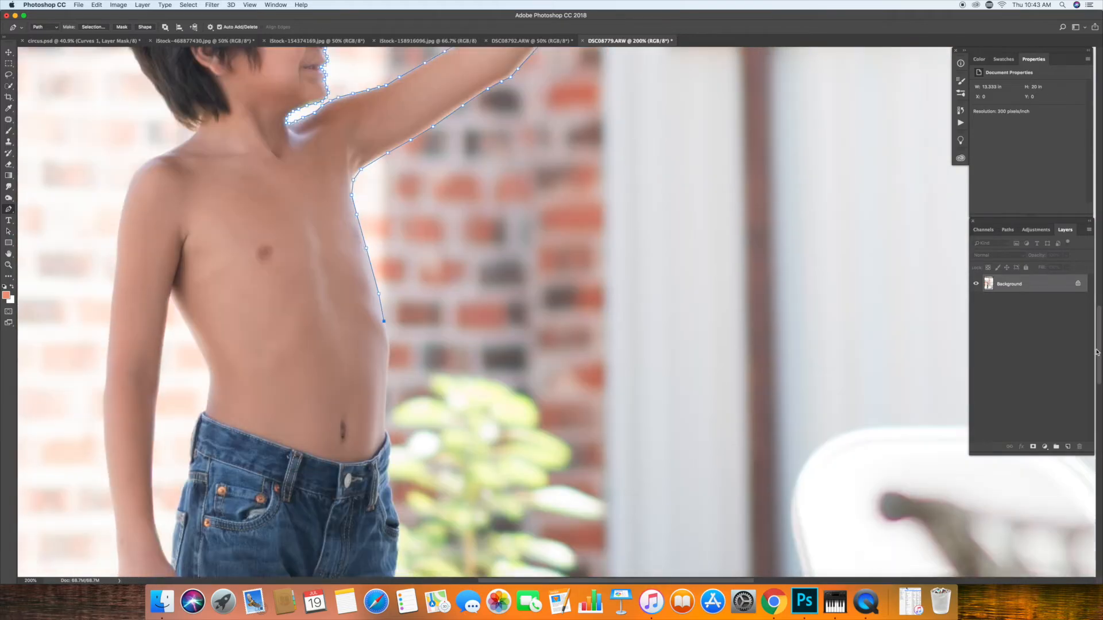
# - Continue the path down the boy's belly, over the waistband and along the hip of the jeans
pyautogui.click(383, 249)
pyautogui.click(388, 264)
pyautogui.click(390, 282)
pyautogui.click(388, 296)
pyautogui.click(387, 312)
pyautogui.click(385, 346)
pyautogui.click(390, 397)
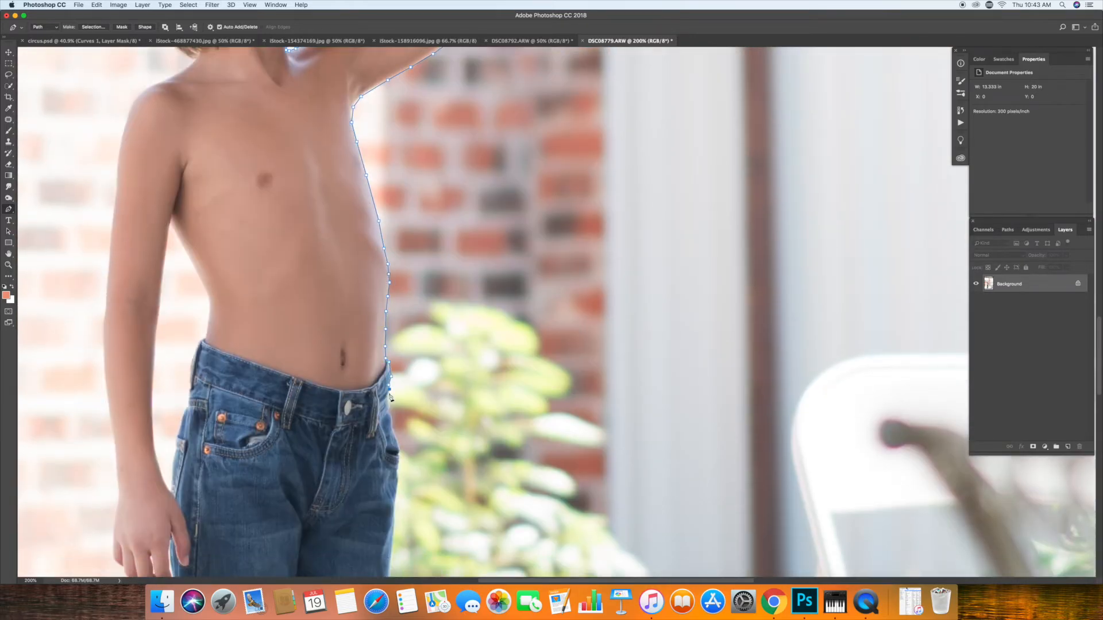
pyautogui.click(399, 464)
pyautogui.click(396, 496)
# - Trace the path down the outer edge of the front jeans leg from the thigh to the lower shin
pyautogui.scroll(-10, 397, 500)
pyautogui.click(394, 141)
pyautogui.click(387, 205)
pyautogui.click(385, 246)
pyautogui.click(384, 293)
pyautogui.click(374, 347)
pyautogui.click(376, 392)
pyautogui.click(373, 458)
pyautogui.click(373, 484)
pyautogui.click(367, 516)
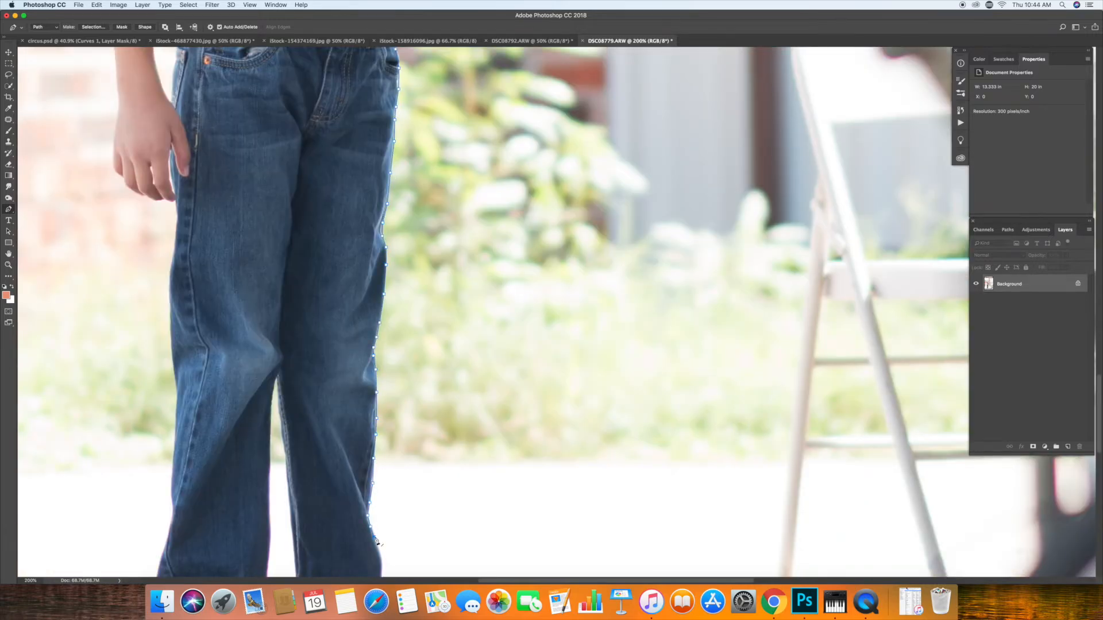
# - Continue the path around the front jeans leg's flared hem and over the top of the front foot to the toes
pyautogui.scroll(-5, 373, 517)
pyautogui.click(380, 381)
pyautogui.click(394, 423)
pyautogui.click(397, 443)
pyautogui.click(413, 472)
pyautogui.click(420, 479)
pyautogui.click(438, 487)
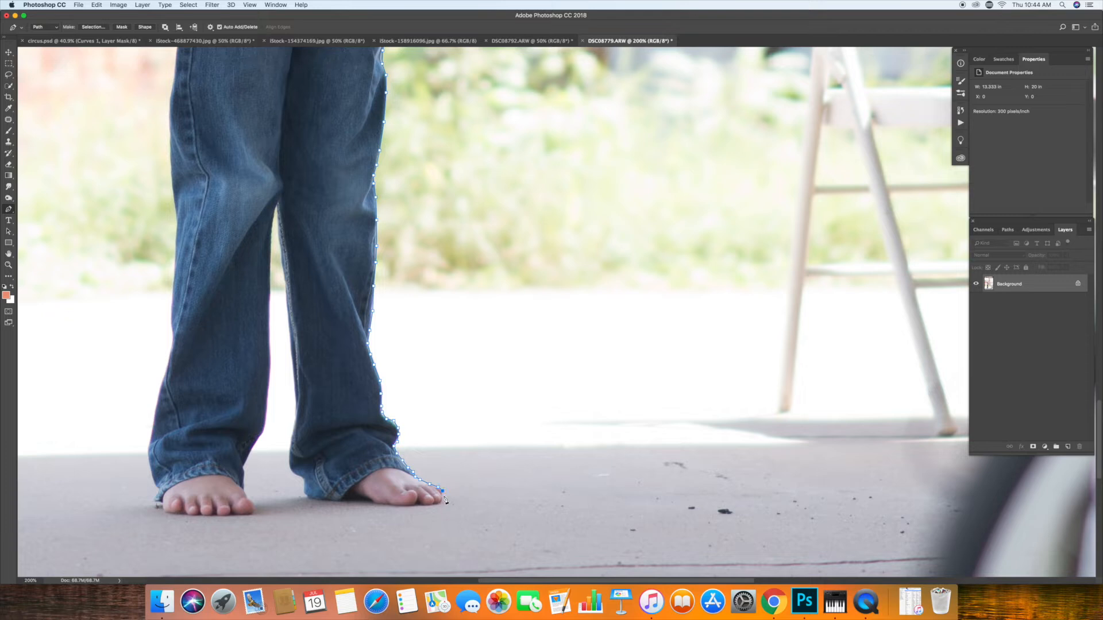
# - Trace the path around the front toes and back beneath the foot to the rear corner of the cuff
pyautogui.click(441, 501)
pyautogui.click(410, 505)
pyautogui.click(365, 499)
pyautogui.click(342, 502)
pyautogui.click(309, 498)
pyautogui.click(304, 495)
# - Trace the path up the inner edge of the front jeans leg to the top of the gap between the legs
pyautogui.click(289, 462)
pyautogui.click(295, 414)
pyautogui.click(290, 339)
pyautogui.click(284, 270)
pyautogui.click(277, 203)
# - Continue the path down the inner edge of the rear jeans leg from the gap to the cuff
pyautogui.click(271, 242)
pyautogui.click(268, 325)
pyautogui.click(270, 373)
pyautogui.click(267, 405)
pyautogui.click(262, 434)
pyautogui.click(251, 449)
pyautogui.click(244, 474)
# - Trace the path around the rear foot's toes, under the foot and up the outer side of the cuff
pyautogui.click(247, 494)
pyautogui.click(254, 509)
pyautogui.click(166, 513)
pyautogui.click(154, 500)
pyautogui.click(158, 487)
pyautogui.click(150, 466)
pyautogui.click(149, 450)
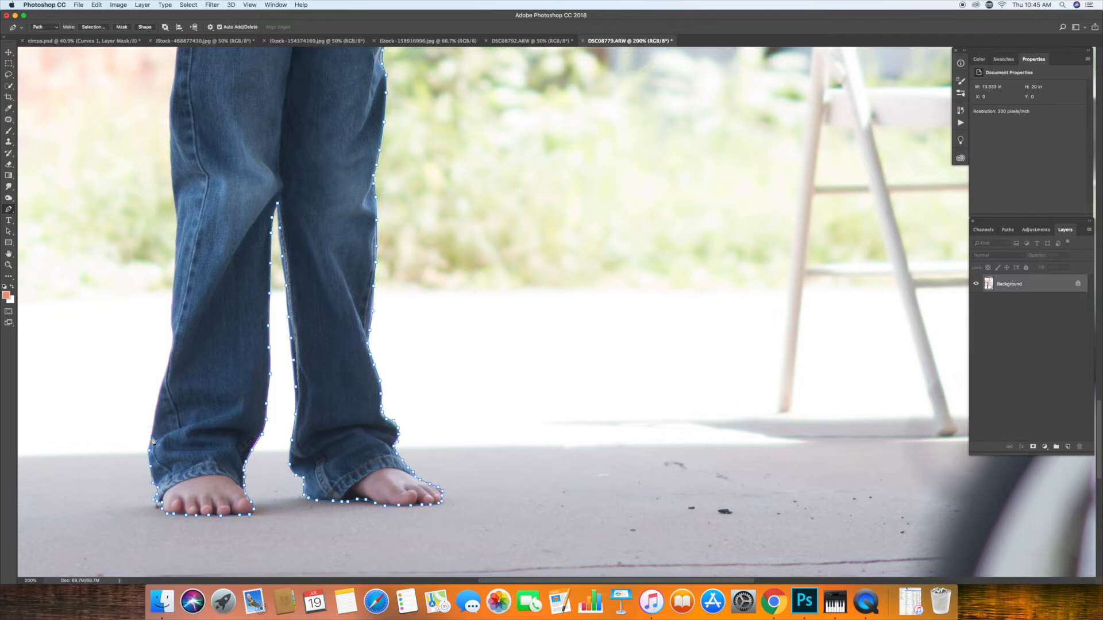
# - Continue the path up the outer edge of the rear jeans leg from the cuff to just below the knee
pyautogui.moveTo(154, 435); pyautogui.dragTo(306, 508)
pyautogui.click(310, 478)
pyautogui.click(314, 459)
pyautogui.click(320, 435)
pyautogui.click(325, 405)
pyautogui.click(326, 369)
pyautogui.click(328, 331)
pyautogui.click(330, 291)
# - Trace the path past the rear knee and up the outer thigh of the jeans towards the lowered hand
pyautogui.click(328, 269)
pyautogui.click(324, 224)
pyautogui.click(323, 195)
pyautogui.click(322, 186)
pyautogui.click(327, 157)
pyautogui.click(331, 128)
# - Trace the path around the fingertips of the lowered hand and up its outer side to the wrist
pyautogui.click(329, 102)
pyautogui.click(308, 102)
pyautogui.click(279, 85)
pyautogui.click(267, 68)
pyautogui.moveTo(342, 123); pyautogui.dragTo(346, 471)
pyautogui.click(269, 393)
pyautogui.click(275, 355)
pyautogui.click(274, 333)
# - Continue the path up the outer edge of the lowered arm from the wrist to the upper arm
pyautogui.click(270, 290)
pyautogui.click(266, 248)
pyautogui.click(261, 227)
pyautogui.click(259, 194)
pyautogui.click(263, 161)
pyautogui.click(266, 137)
pyautogui.click(270, 112)
pyautogui.click(271, 81)
pyautogui.click(273, 54)
# - Trace the path over the rear shoulder and up to the nape of the boy's neck
pyautogui.moveTo(276, 69); pyautogui.dragTo(250, 387)
pyautogui.click(253, 317)
pyautogui.click(267, 276)
pyautogui.click(308, 250)
pyautogui.click(324, 235)
# - Trace the path up the back of the boy's hair and close it at the starting point
pyautogui.click(307, 216)
pyautogui.click(289, 191)
pyautogui.click(268, 161)
pyautogui.click(254, 133)
pyautogui.click(248, 120)
pyautogui.click(246, 101)
pyautogui.click(243, 87)
pyautogui.click(238, 82)
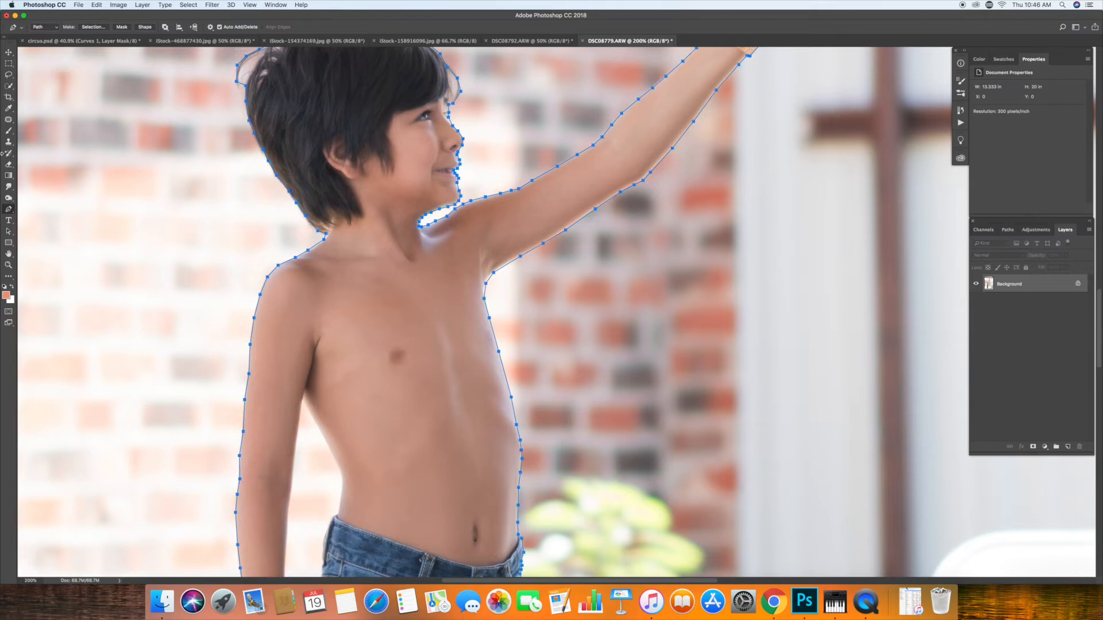
# - Convert the closed path into a new anti-aliased selection with a 0-pixel feather and open it in Select and Mask
pyautogui.click(97, 29)
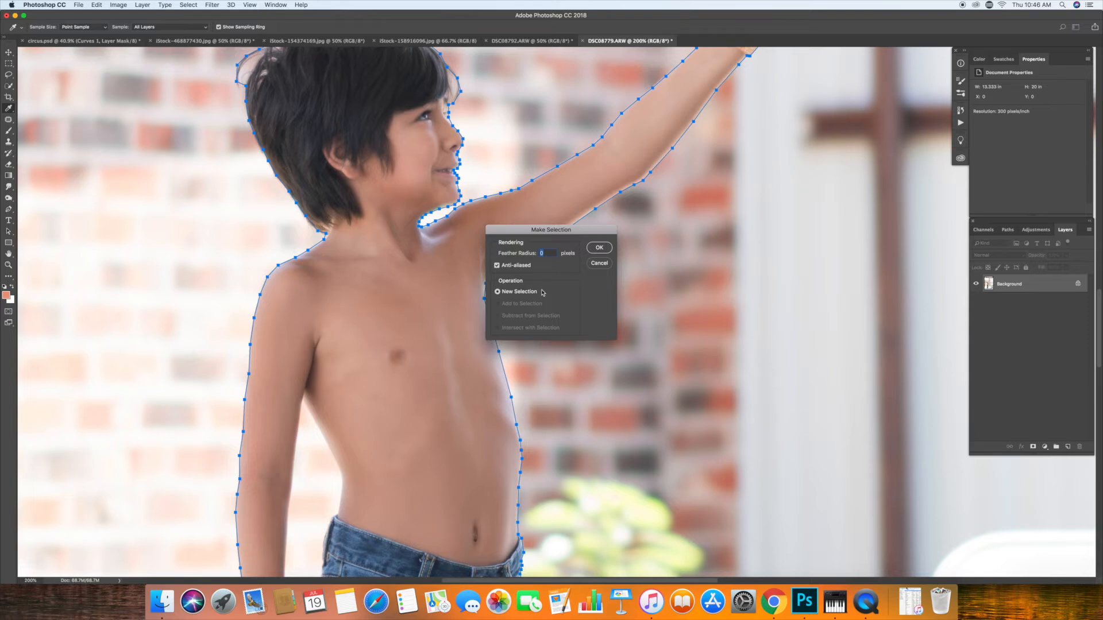
pyautogui.click(599, 248)
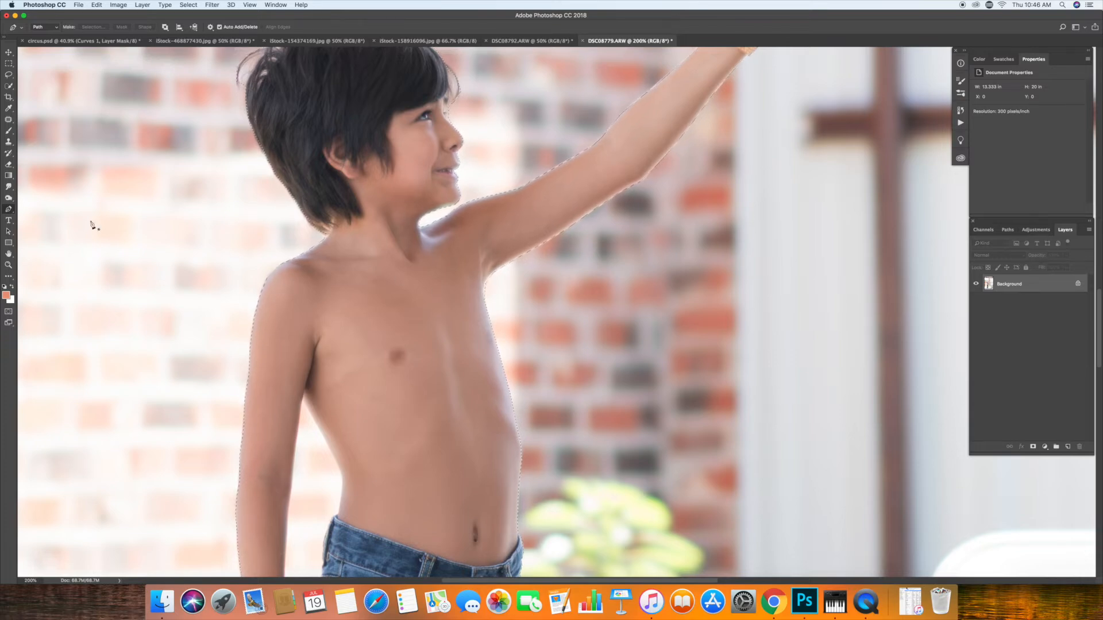
pyautogui.click(8, 265)
pyautogui.press('super+0')
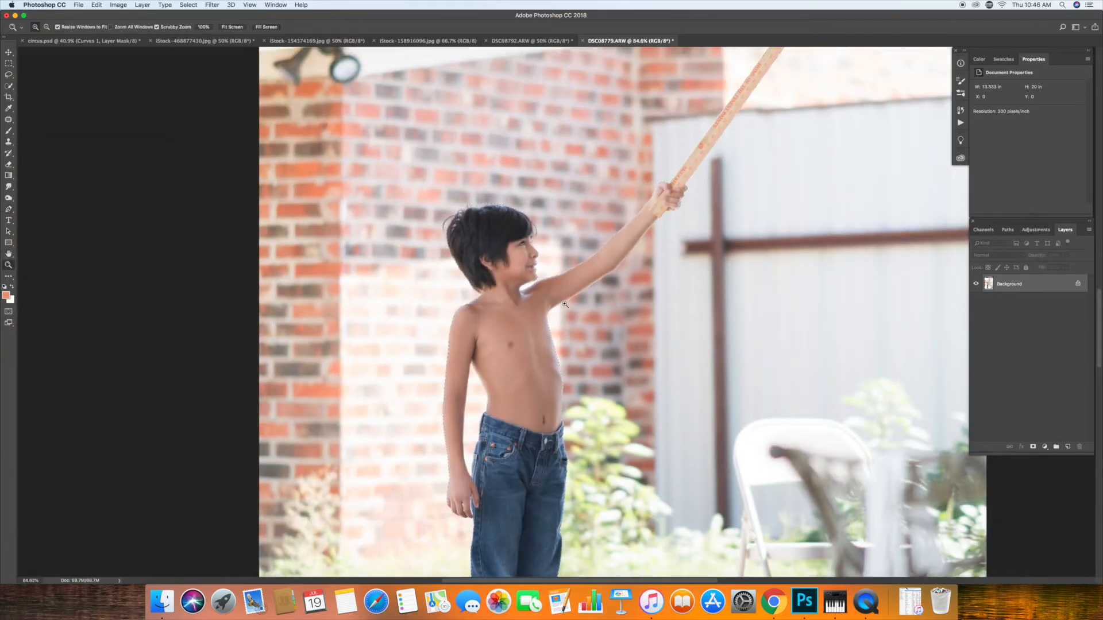
pyautogui.scroll(2, 561, 307)
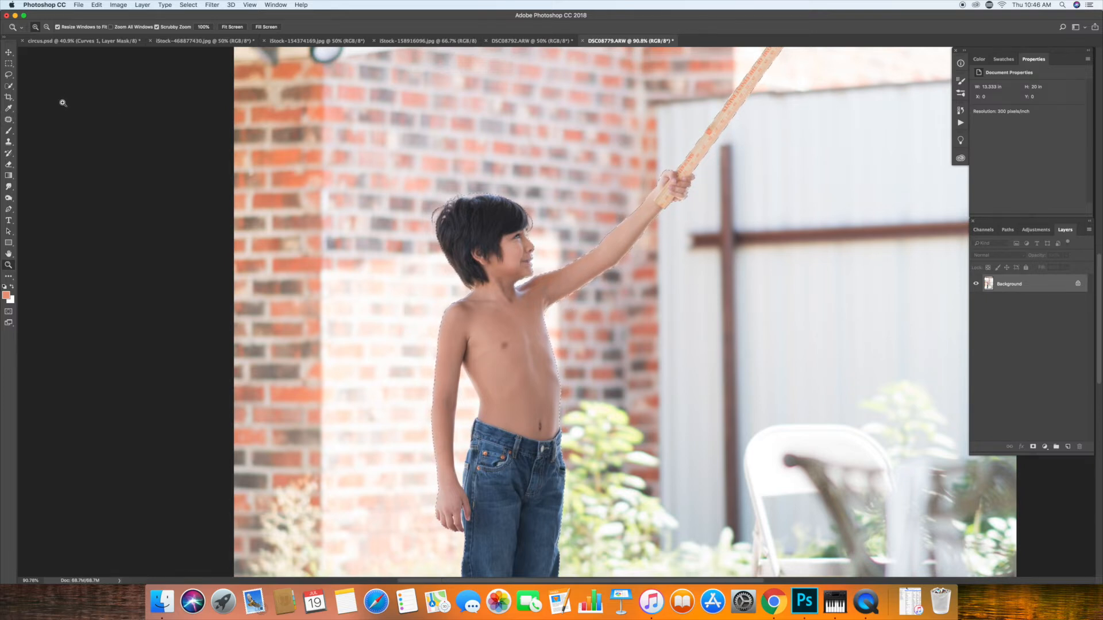
pyautogui.click(8, 86)
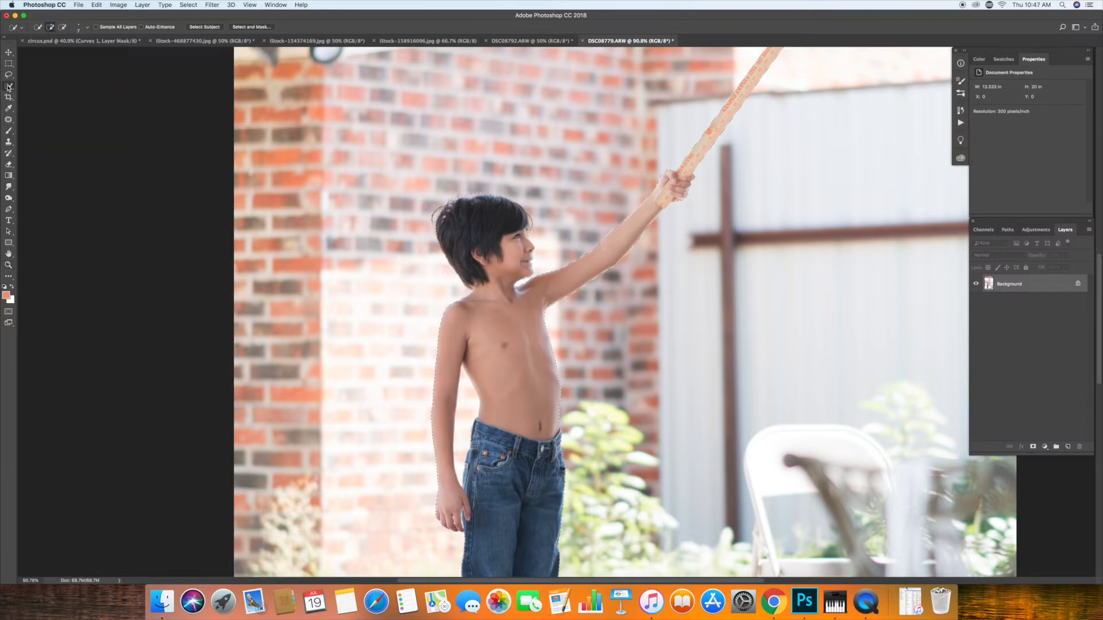
pyautogui.click(256, 28)
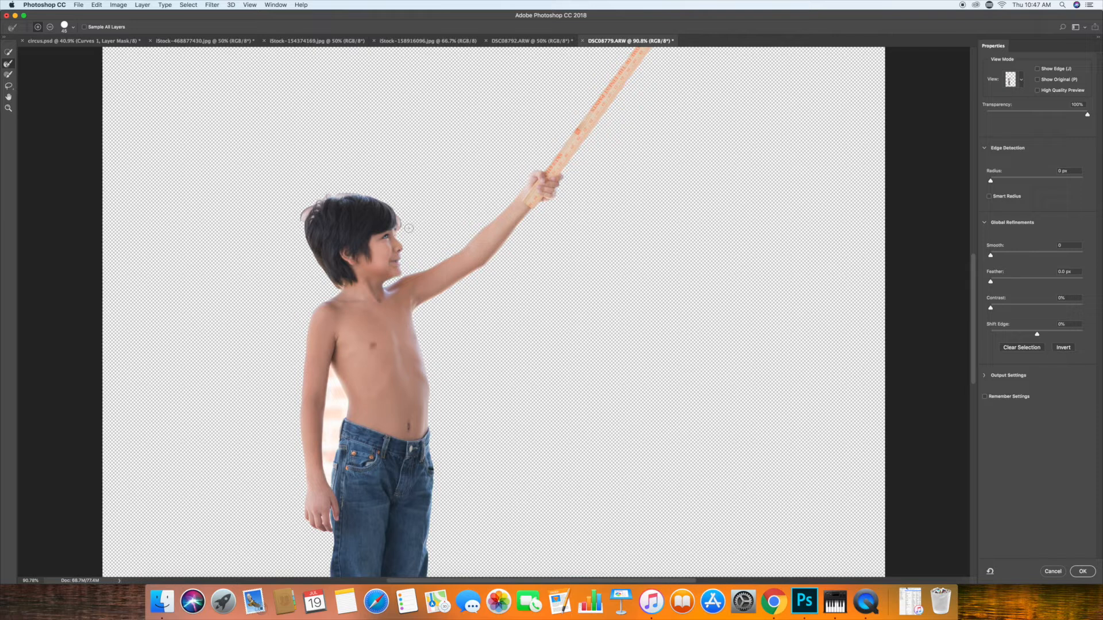
# - Raise the Edge Detection radius slightly and brush along the boy's hair with the Refine Edge Brush
pyautogui.click(9, 108)
pyautogui.click(358, 232)
pyautogui.click(357, 232)
pyautogui.click(357, 232)
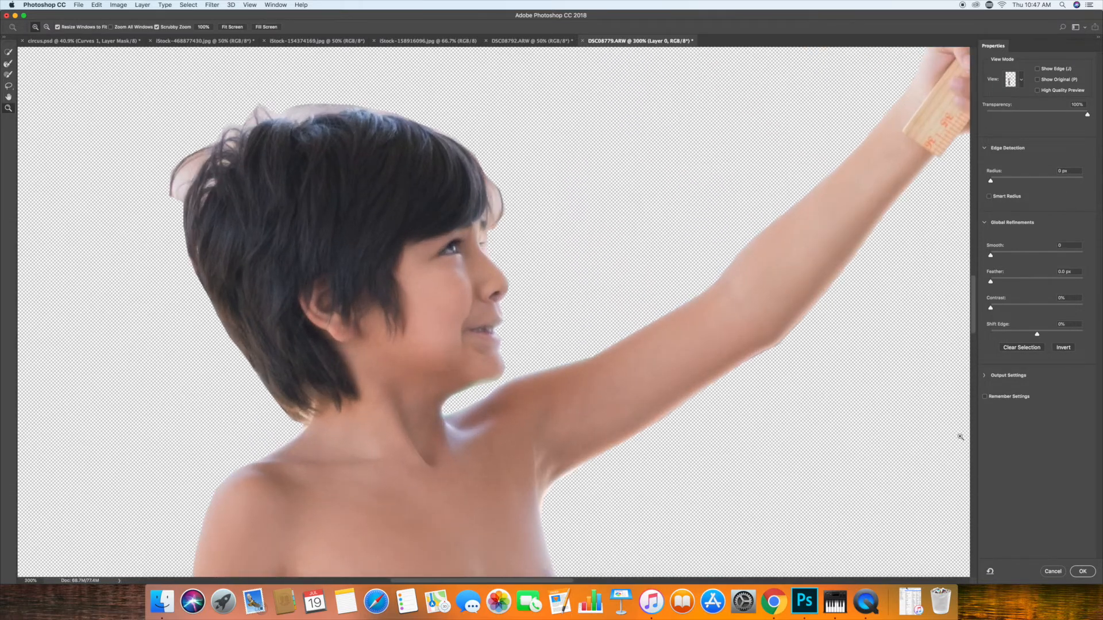
pyautogui.moveTo(992, 184); pyautogui.dragTo(1002, 184)
pyautogui.moveTo(1007, 184); pyautogui.dragTo(1015, 184)
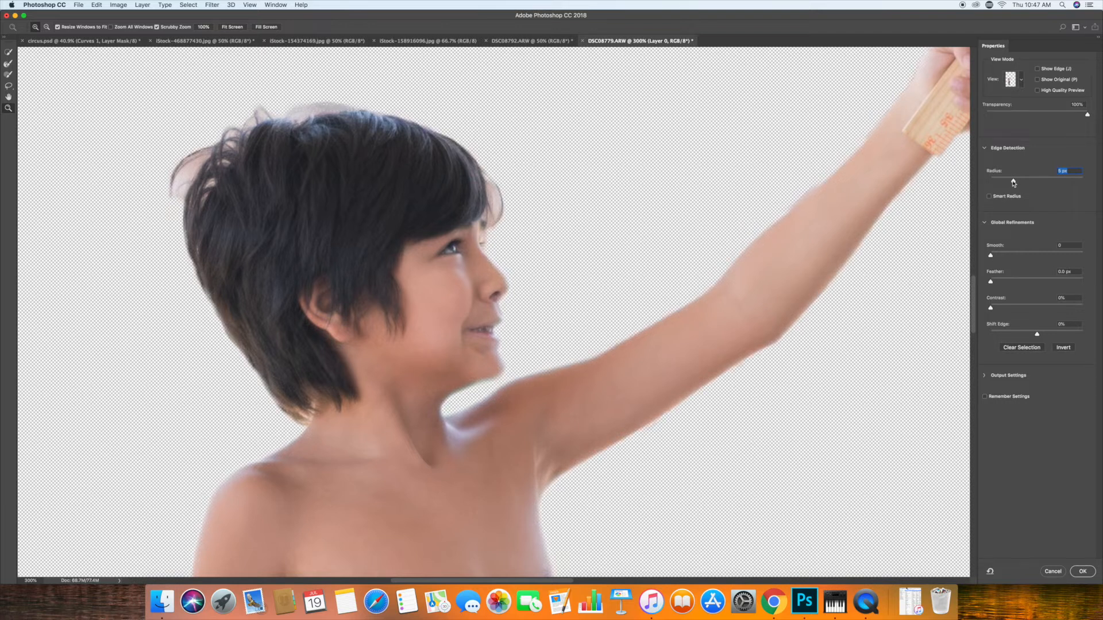
pyautogui.click(10, 64)
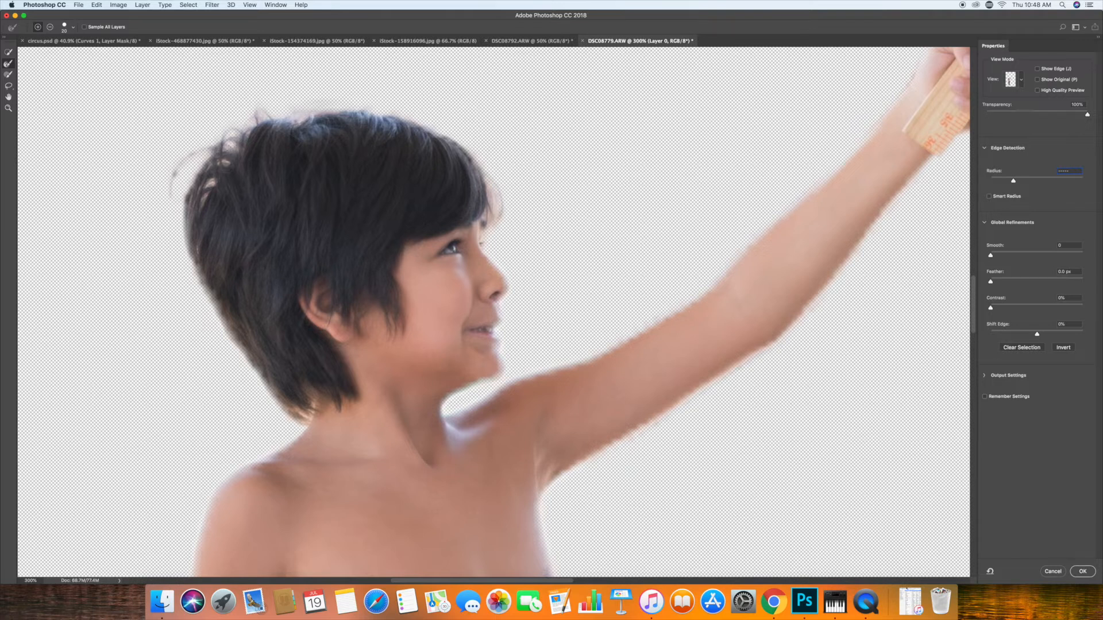
pyautogui.moveTo(266, 146)
pyautogui.mouseDown()
pyautogui.moveTo(298, 119)
pyautogui.moveTo(293, 110)
pyautogui.moveTo(333, 103)
pyautogui.moveTo(479, 140)
pyautogui.moveTo(497, 197)
pyautogui.mouseUp()
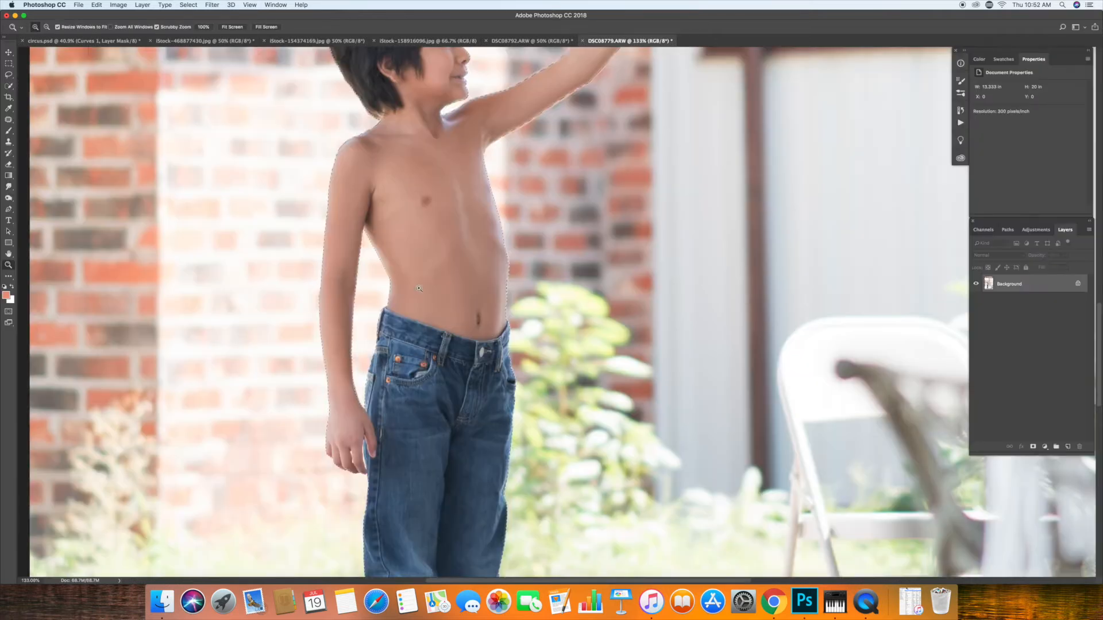
# - Copy the selected boy with the stick and paste him into the hoop background iStock-468877430.jpg
pyautogui.keyDown('alt'); pyautogui.click(376, 238); pyautogui.keyUp('alt')
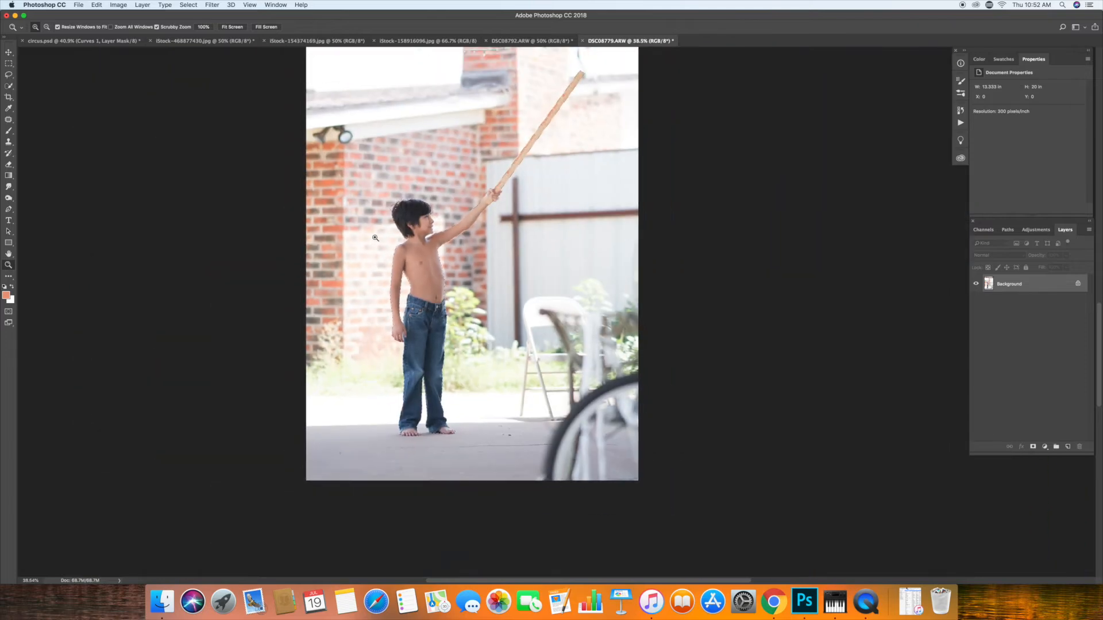
pyautogui.moveTo(376, 238); pyautogui.dragTo(376, 240)
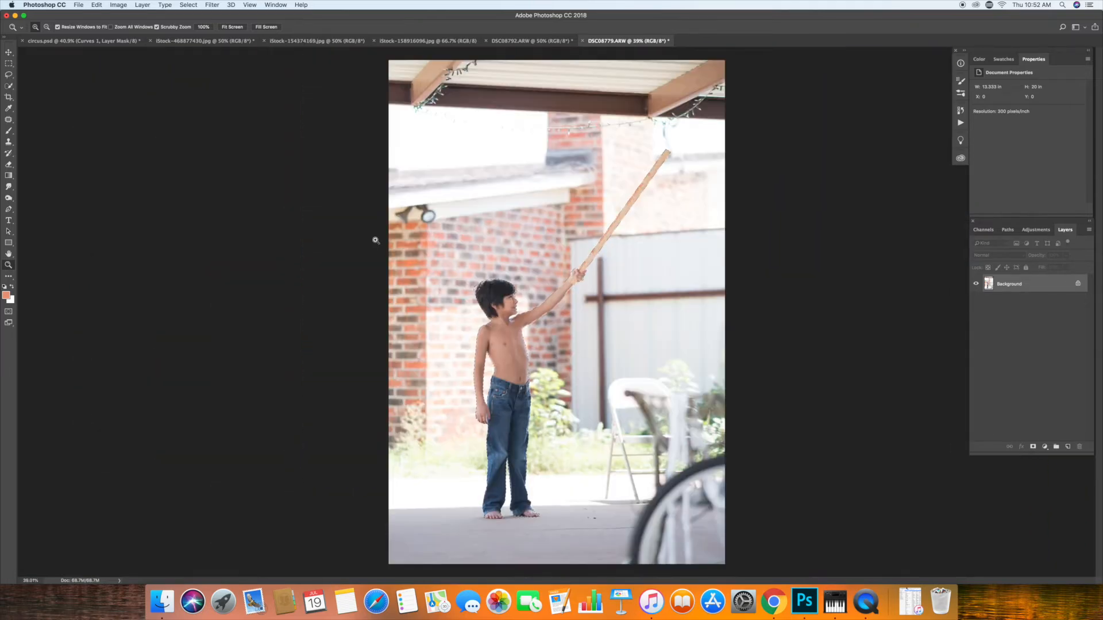
pyautogui.click(103, 5)
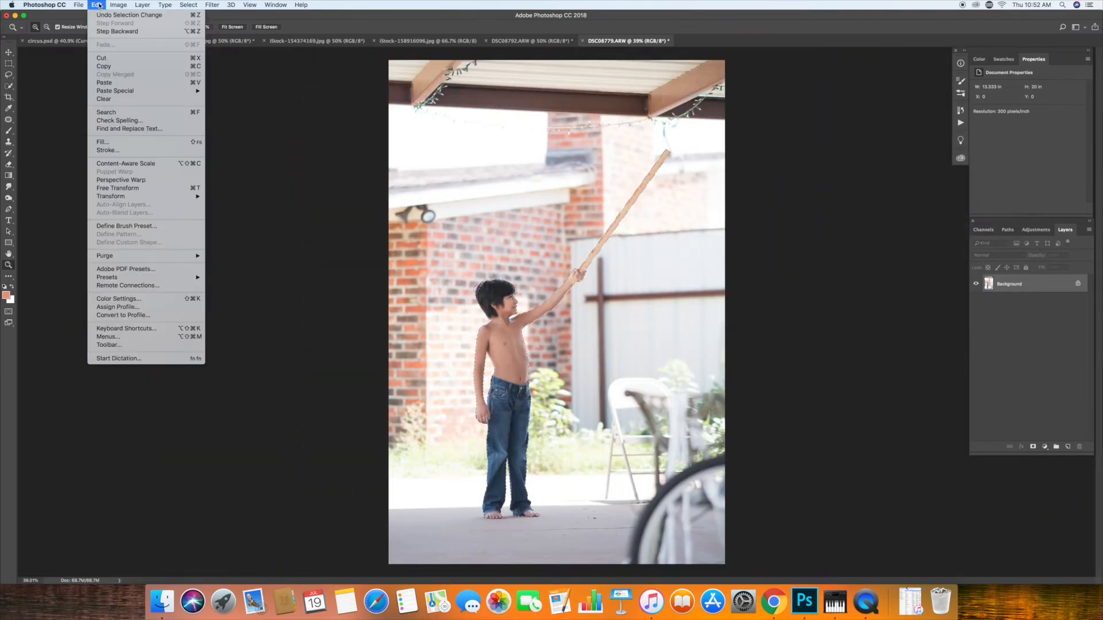
pyautogui.click(119, 67)
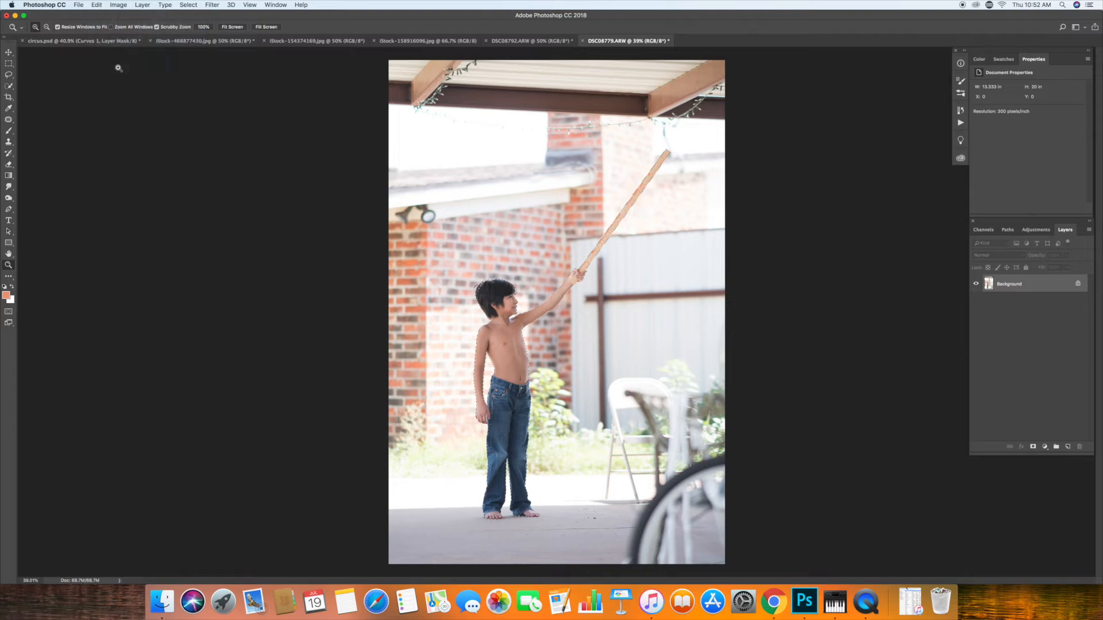
pyautogui.click(195, 41)
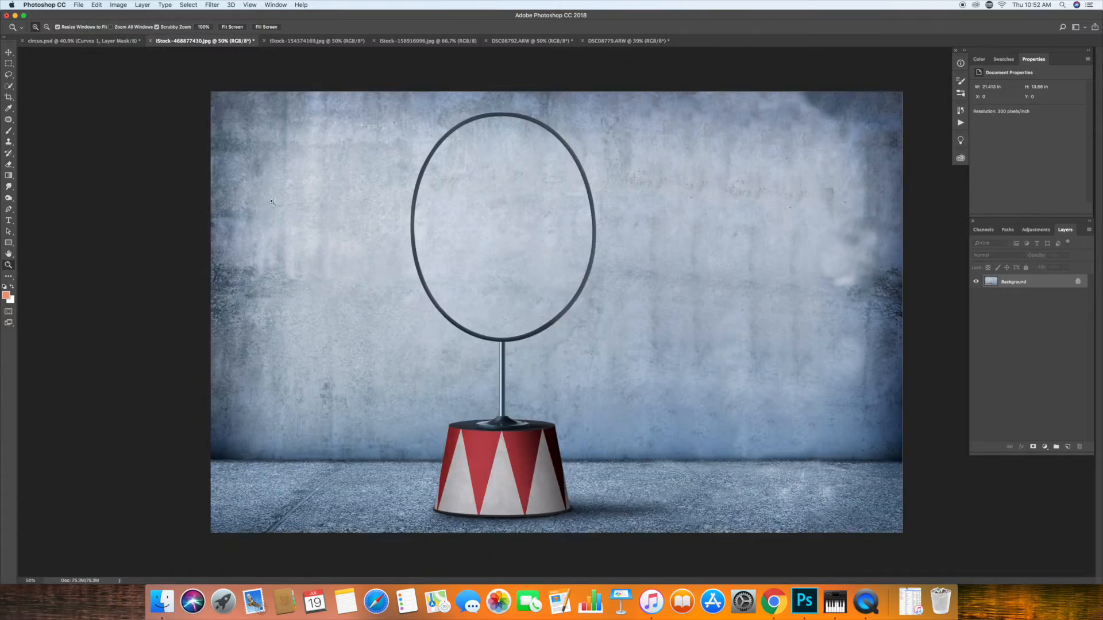
pyautogui.click(96, 4)
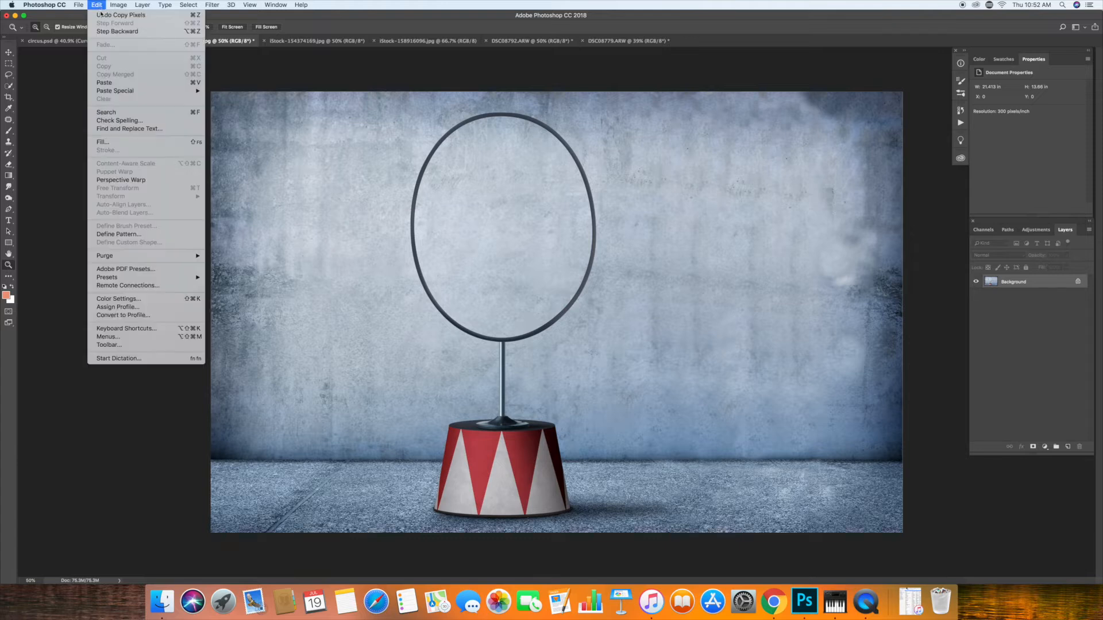
pyautogui.click(107, 82)
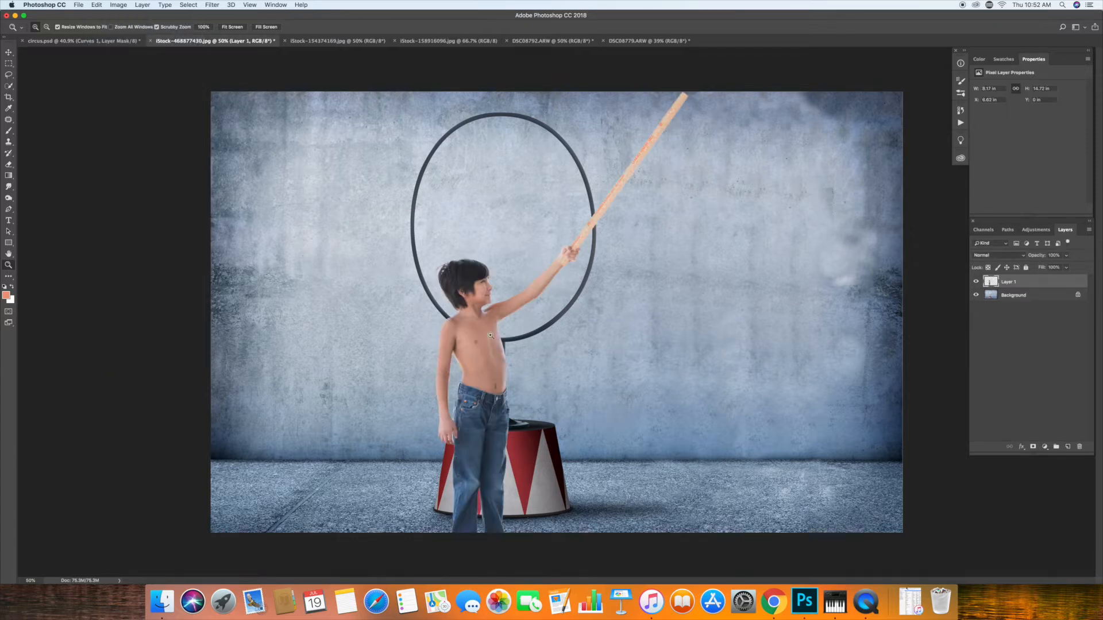
# - Scale the pasted boy to about 78% and stand him left of the pedestal with his stick reaching across the hoop
pyautogui.press('super+t')
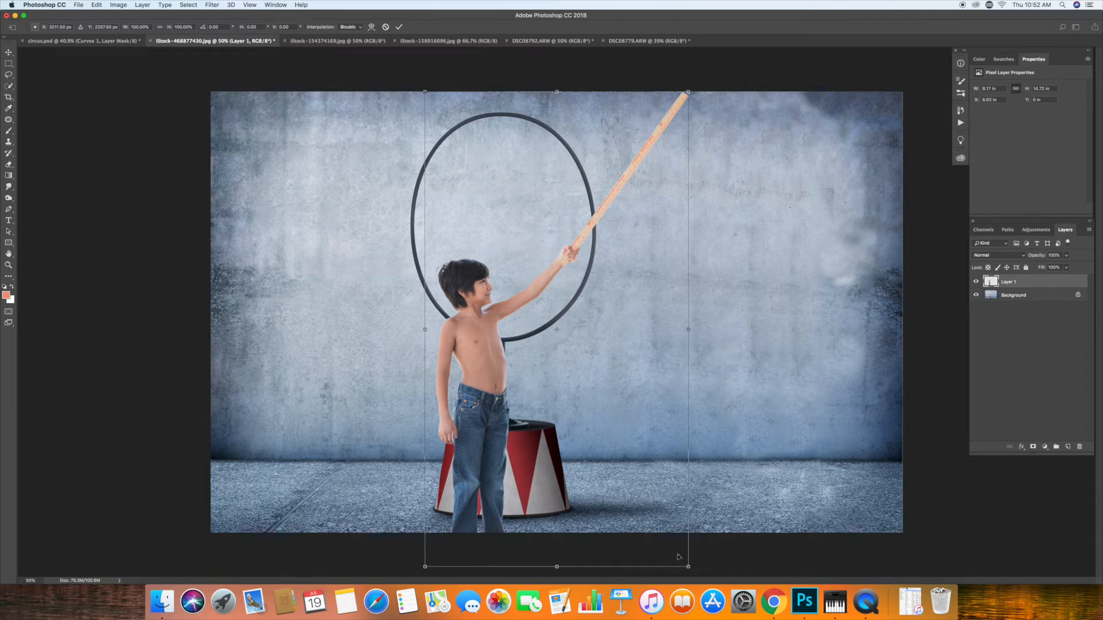
pyautogui.moveTo(690, 567); pyautogui.dragTo(637, 491)
pyautogui.moveTo(579, 437); pyautogui.dragTo(396, 456)
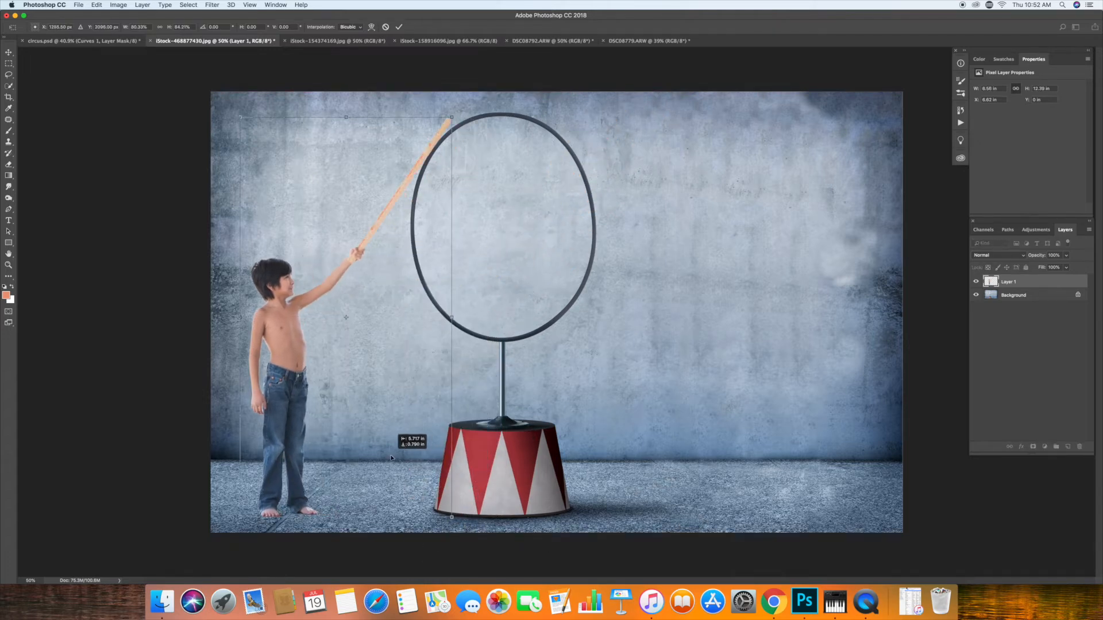
pyautogui.click(96, 5)
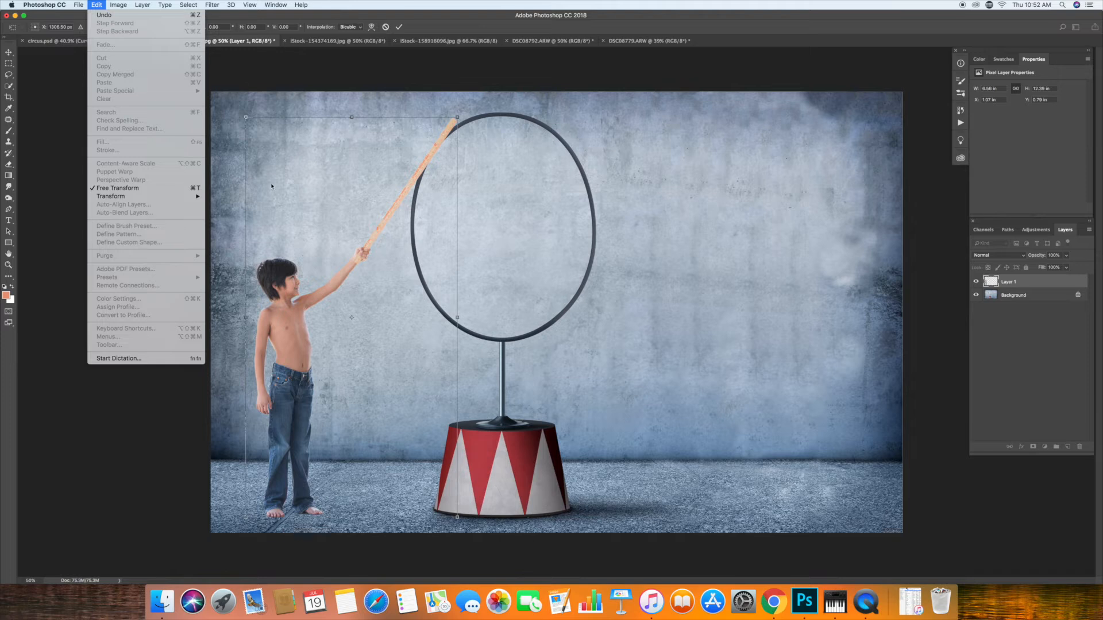
pyautogui.click(155, 420)
pyautogui.moveTo(458, 116); pyautogui.dragTo(457, 149)
pyautogui.moveTo(396, 468)
pyautogui.mouseDown()
pyautogui.moveTo(386, 453)
pyautogui.moveTo(398, 463)
pyautogui.mouseUp()
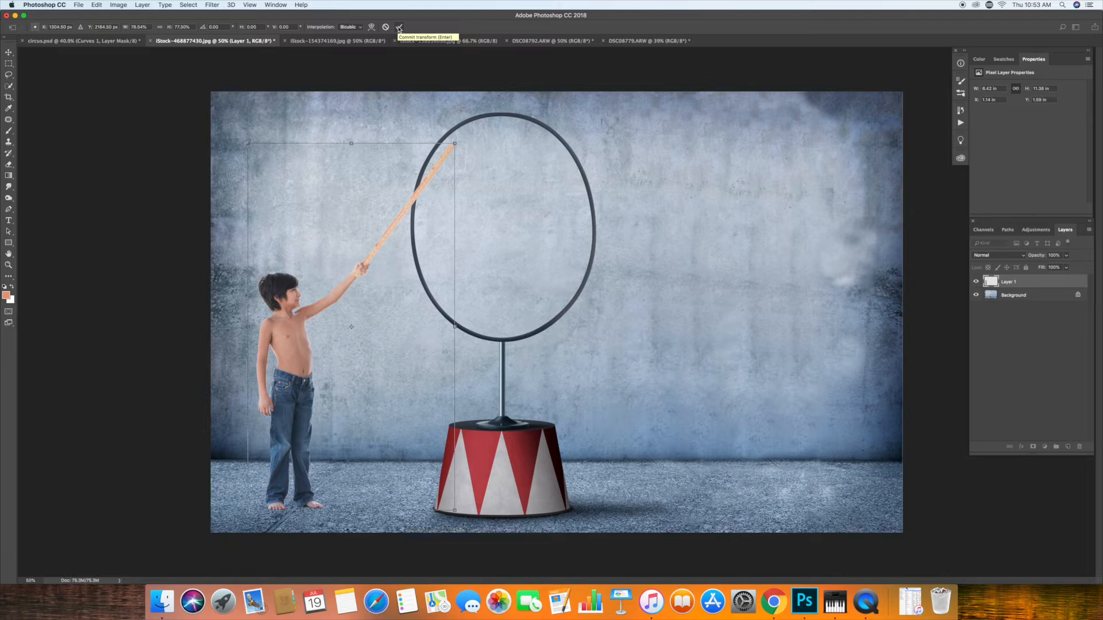
pyautogui.click(400, 27)
pyautogui.press('z')
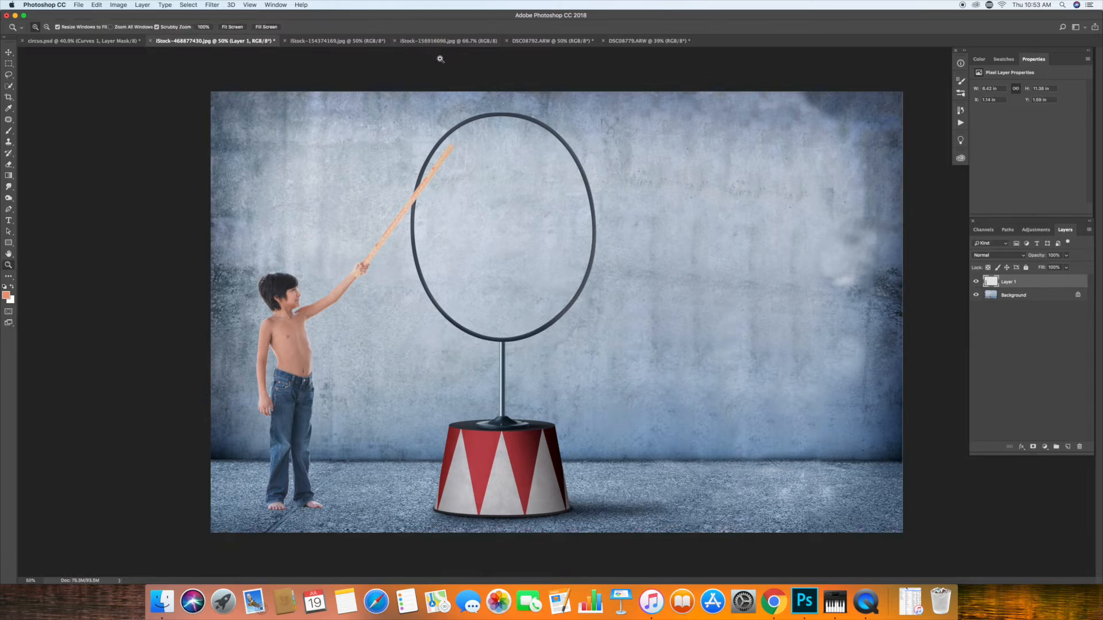
# - Switch to the lion image iStock-154374169.jpg and start a Quick Selection beside the mane with an enlarged brush
pyautogui.click(523, 41)
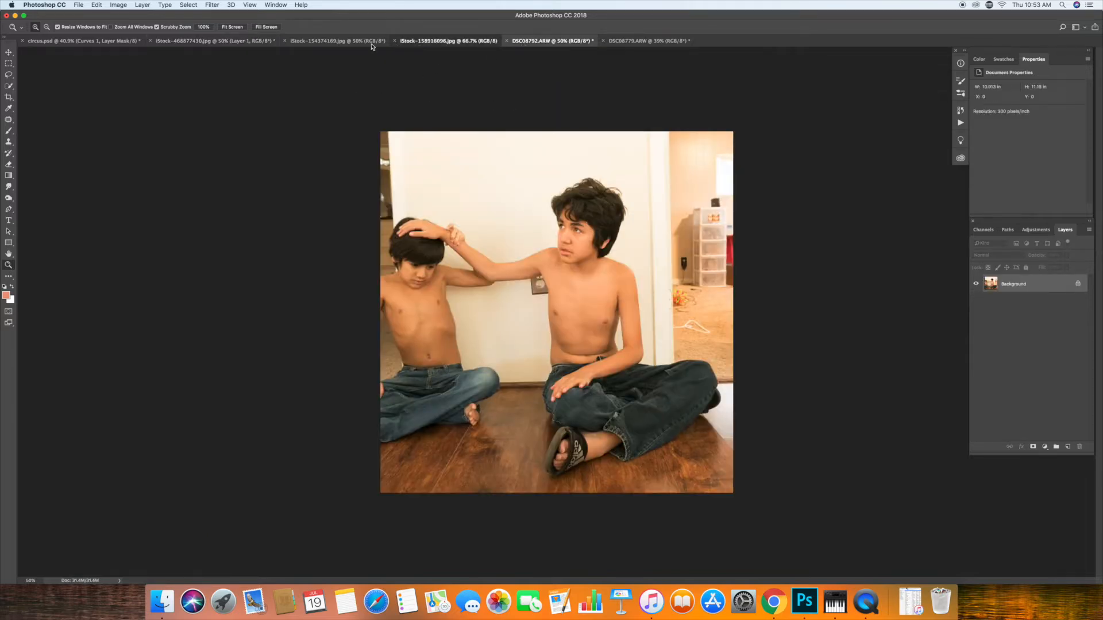
pyautogui.click(368, 42)
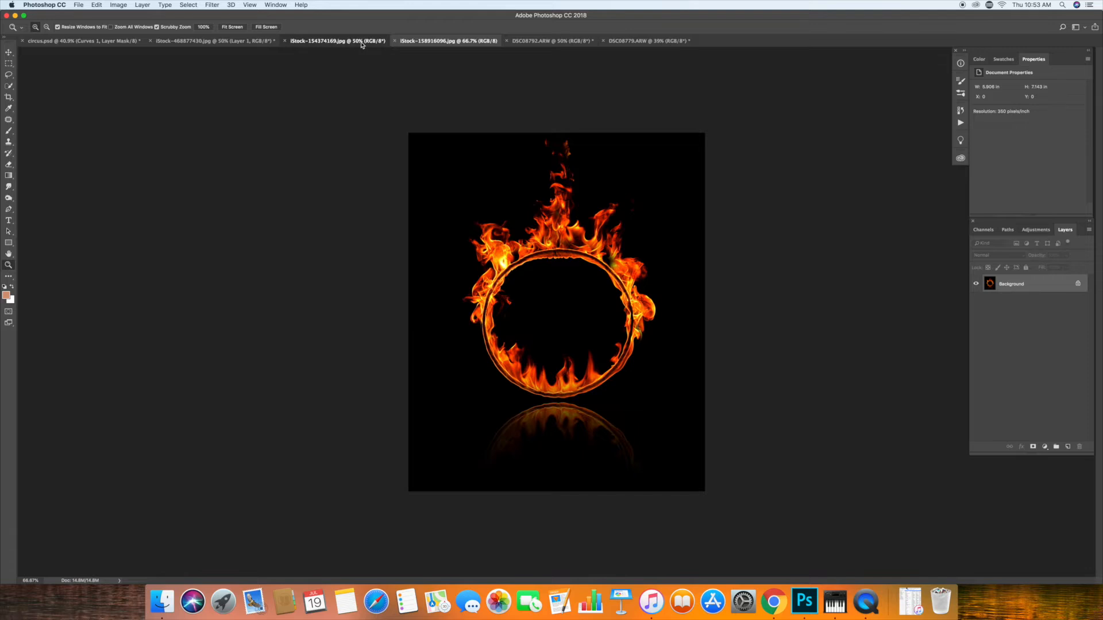
pyautogui.click(266, 43)
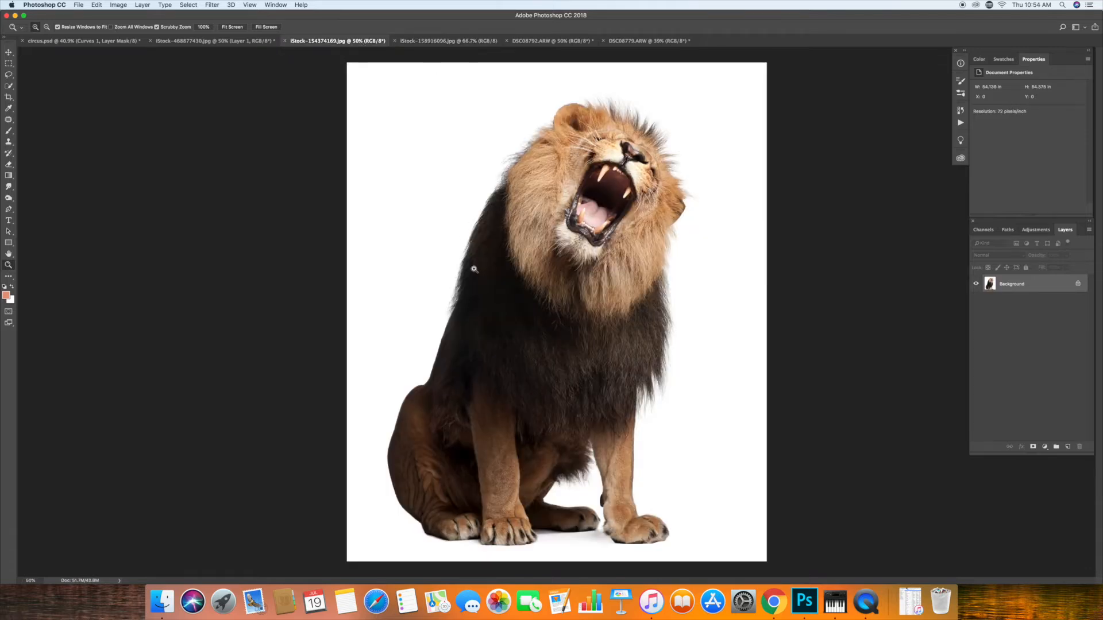
pyautogui.click(5, 87)
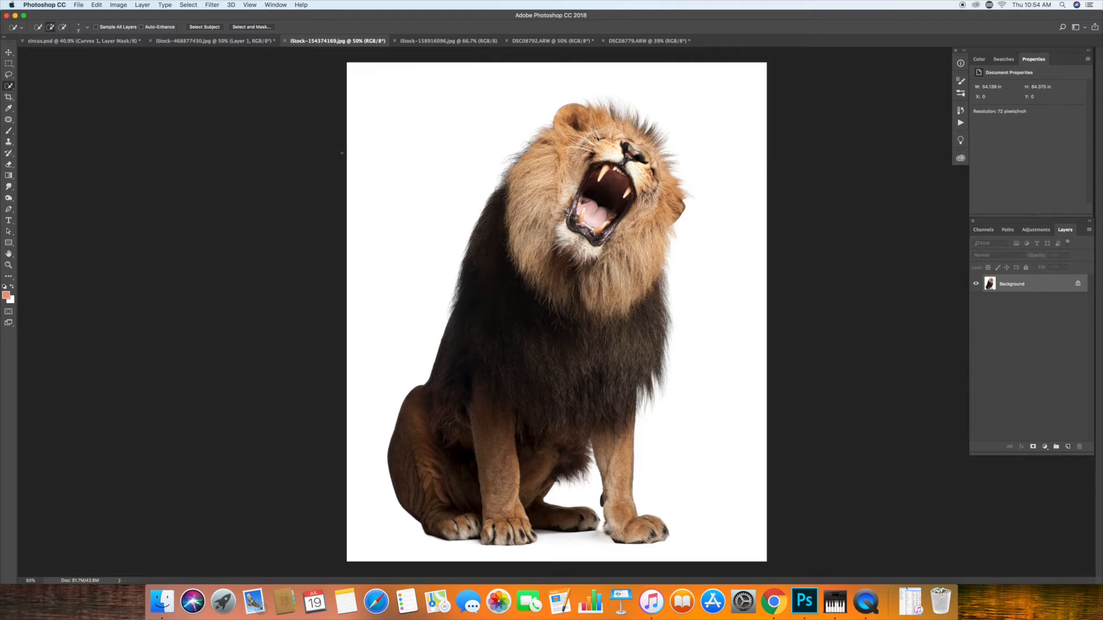
pyautogui.press(']')
pyautogui.press(']')
pyautogui.press(']')
pyautogui.moveTo(672, 155); pyautogui.dragTo(664, 138)
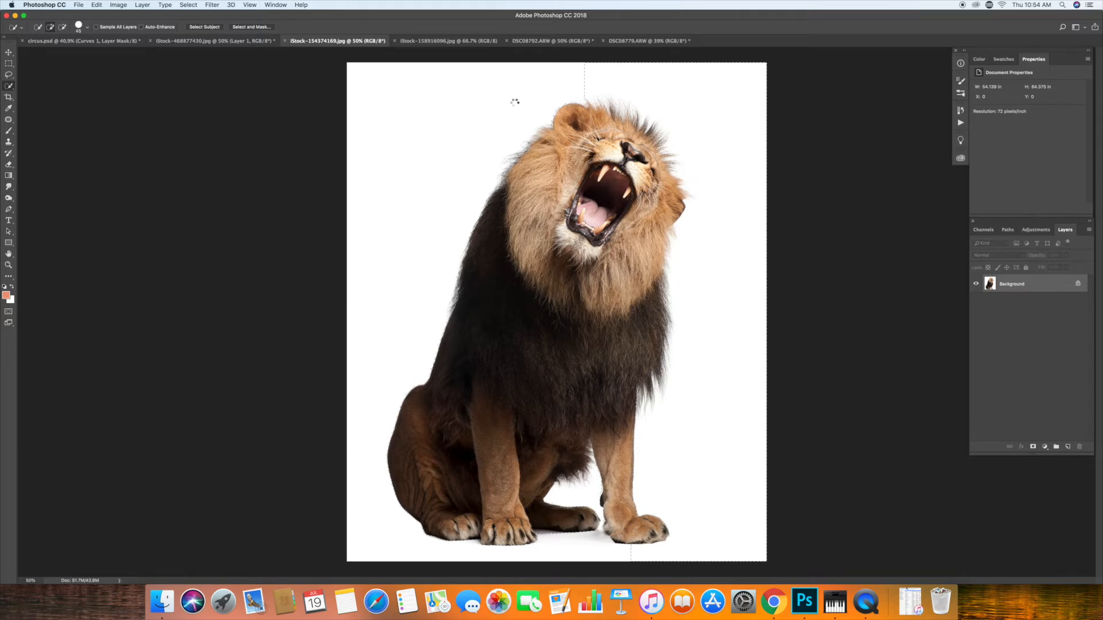
# - Correct the Quick Selection along the lion's mane and open the lion selection in Select and Mask
pyautogui.moveTo(675, 96); pyautogui.dragTo(693, 91)
pyautogui.press('super+z')
pyautogui.keyDown('alt'); pyautogui.click(690, 111); pyautogui.keyUp('alt')
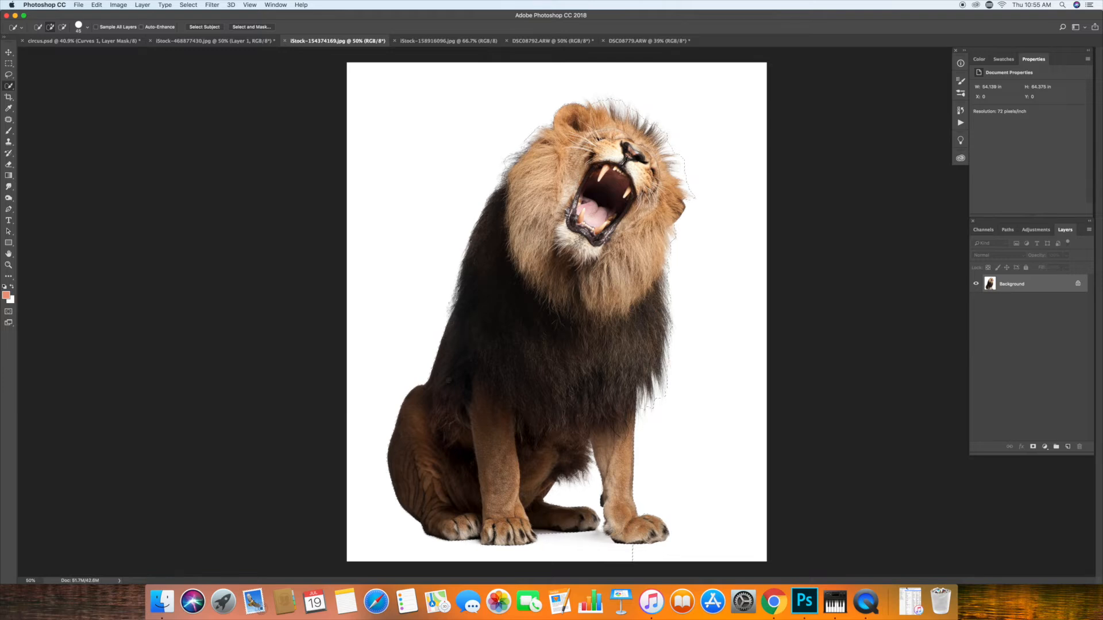
pyautogui.click(63, 27)
pyautogui.click(244, 28)
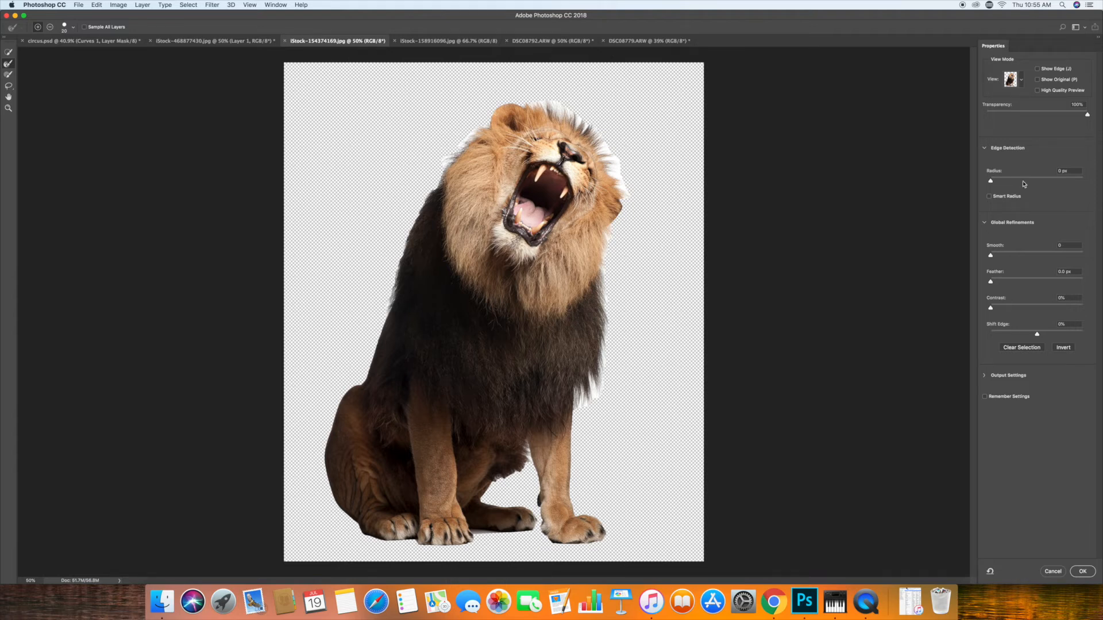
# - Set the edge detection radius to about 110 px and apply the selection after brushing the mane's lower fringe with a smaller Refine Edge Brush
pyautogui.moveTo(990, 181); pyautogui.dragTo(1042, 182)
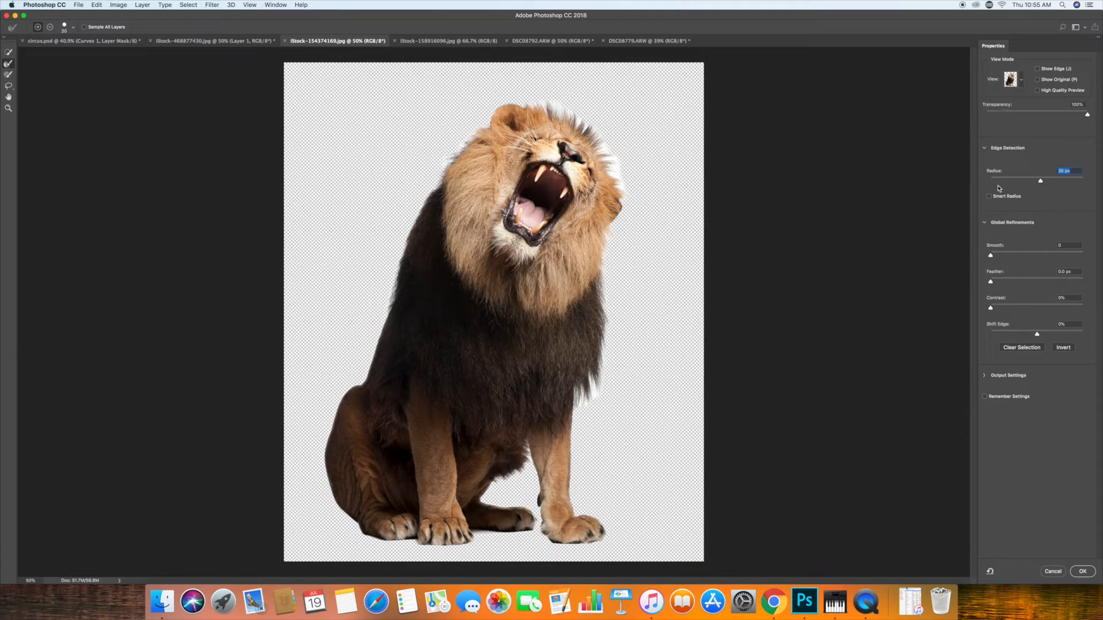
pyautogui.moveTo(1040, 181); pyautogui.dragTo(1097, 181)
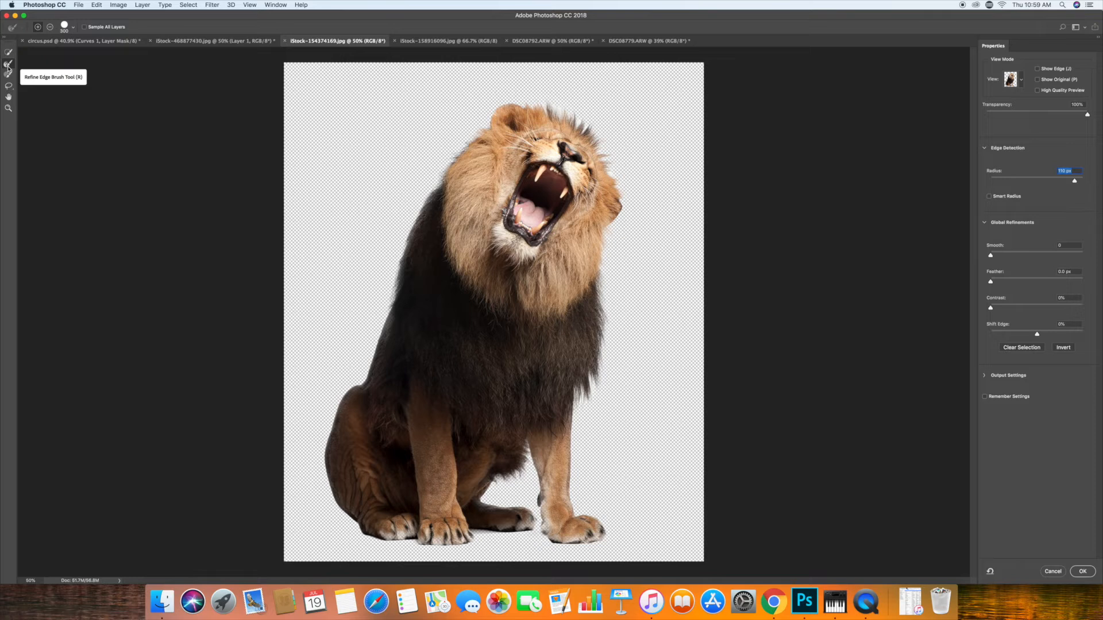
pyautogui.press('[')
pyautogui.press('[')
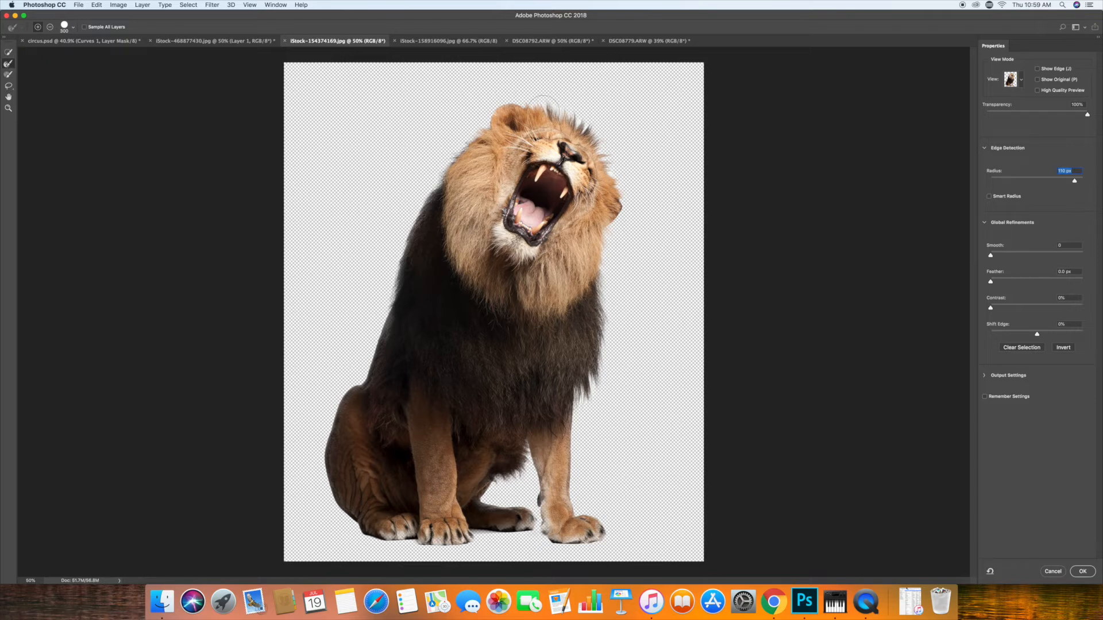
pyautogui.press('[')
pyautogui.press('[')
pyautogui.press('[')
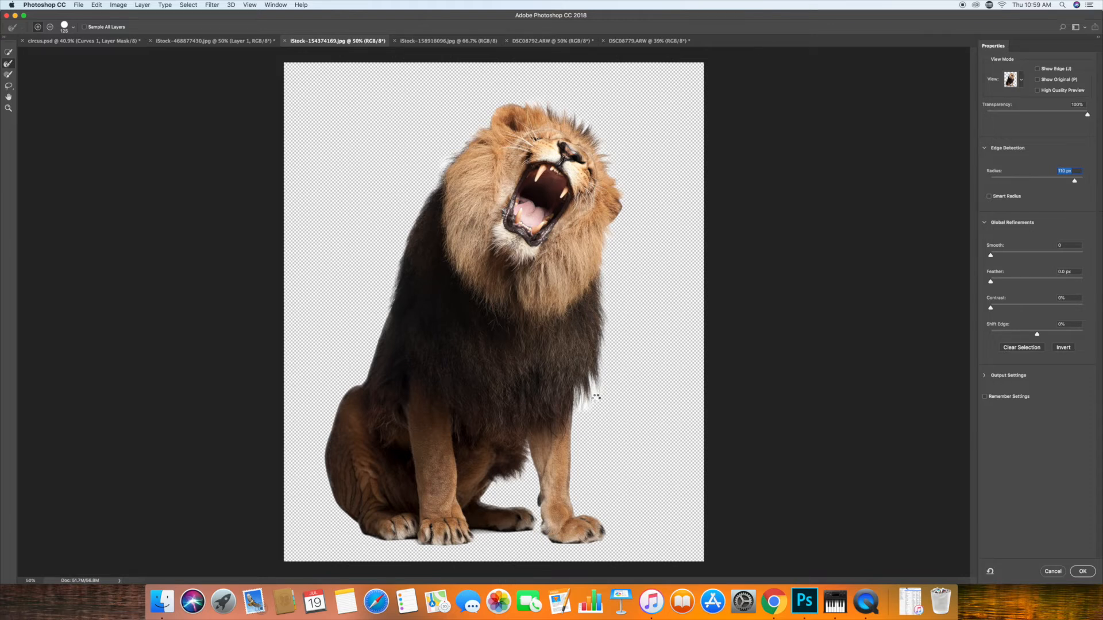
pyautogui.moveTo(597, 398); pyautogui.dragTo(595, 397)
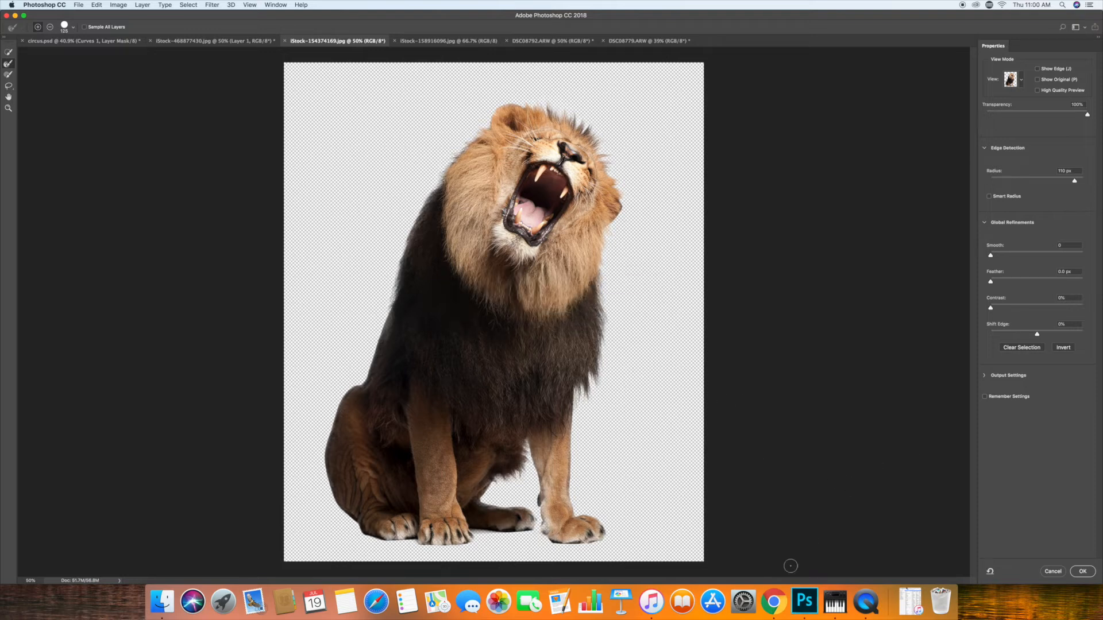
pyautogui.click(1085, 572)
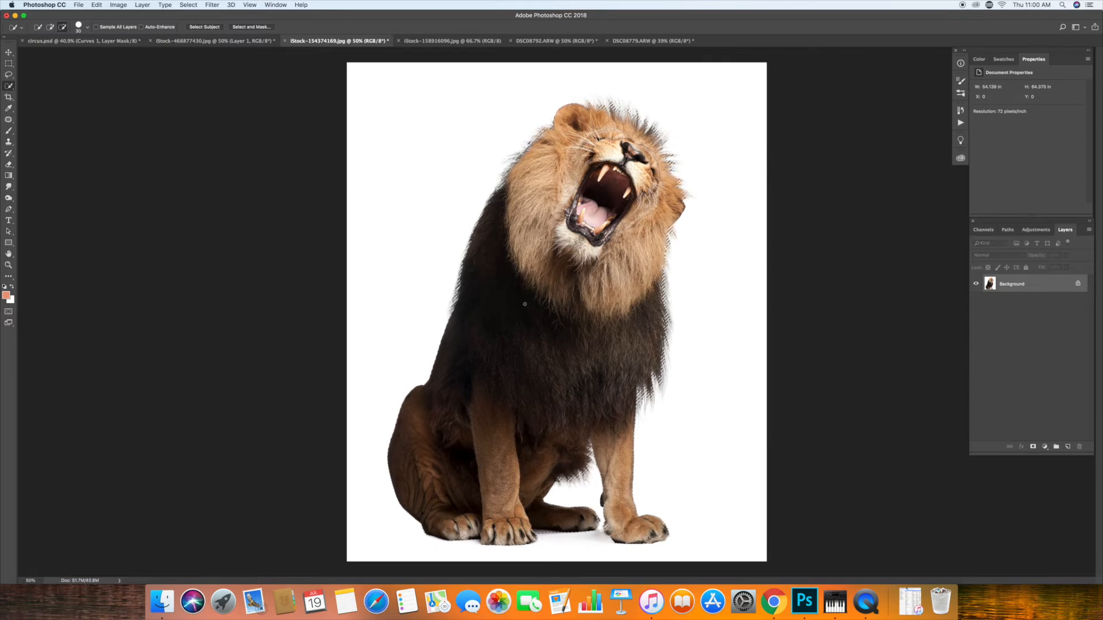
# - Copy the selected lion and paste it into the hoop background iStock-468877430.jpg
pyautogui.click(97, 4)
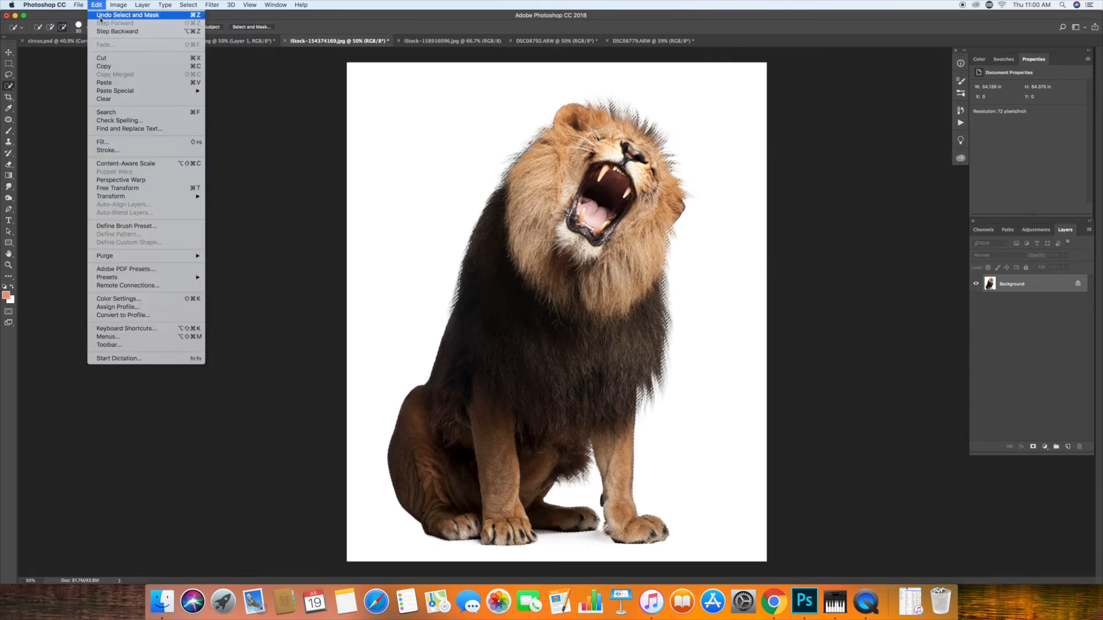
pyautogui.click(104, 66)
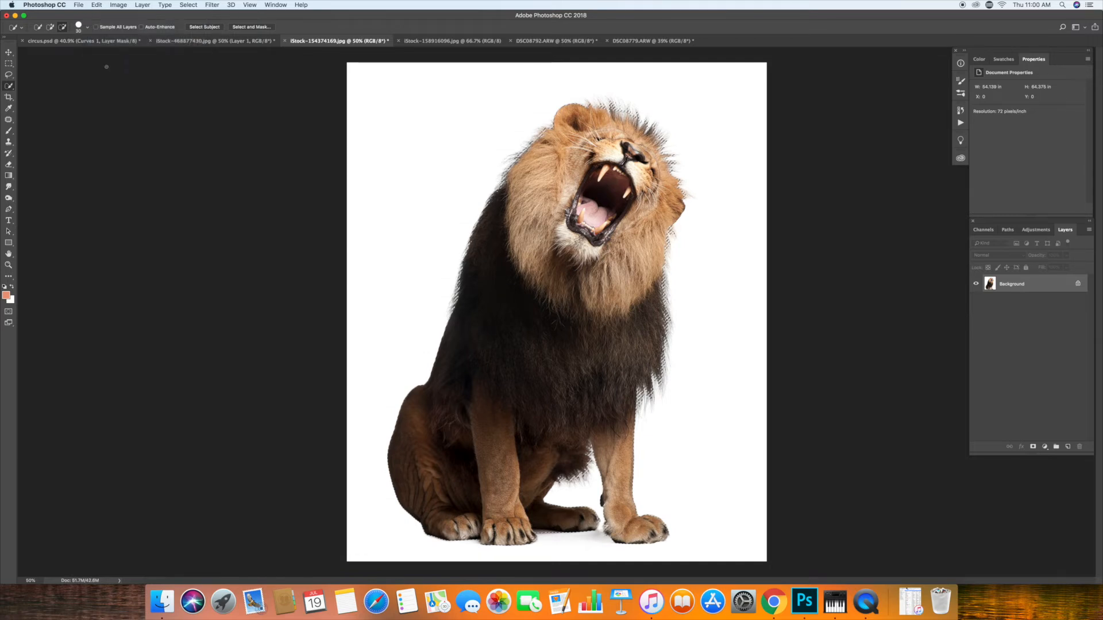
pyautogui.click(194, 42)
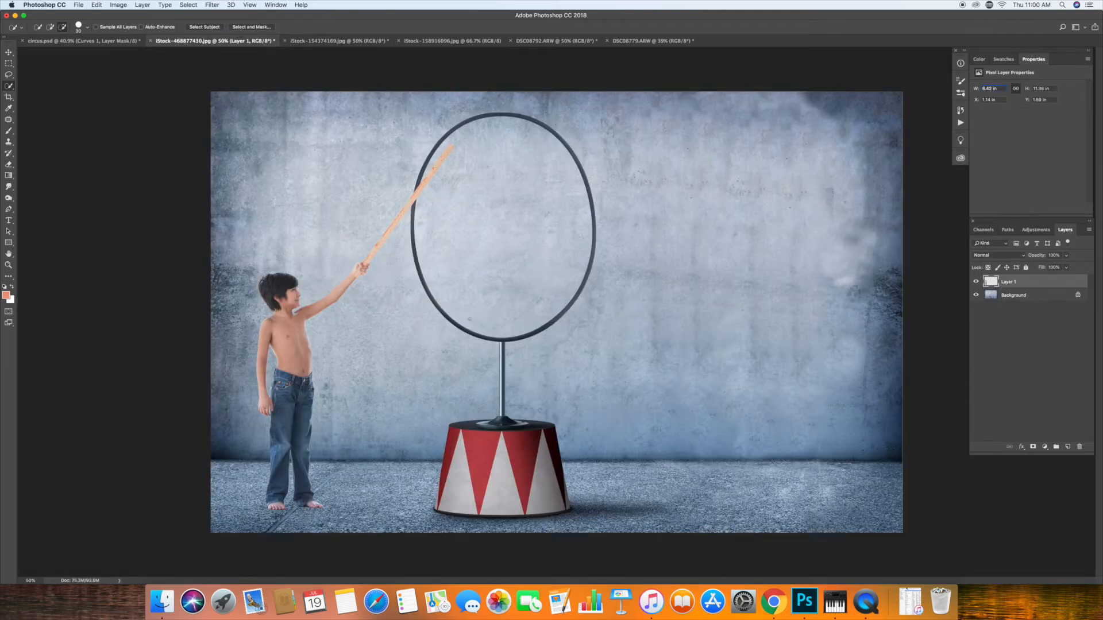
pyautogui.click(97, 5)
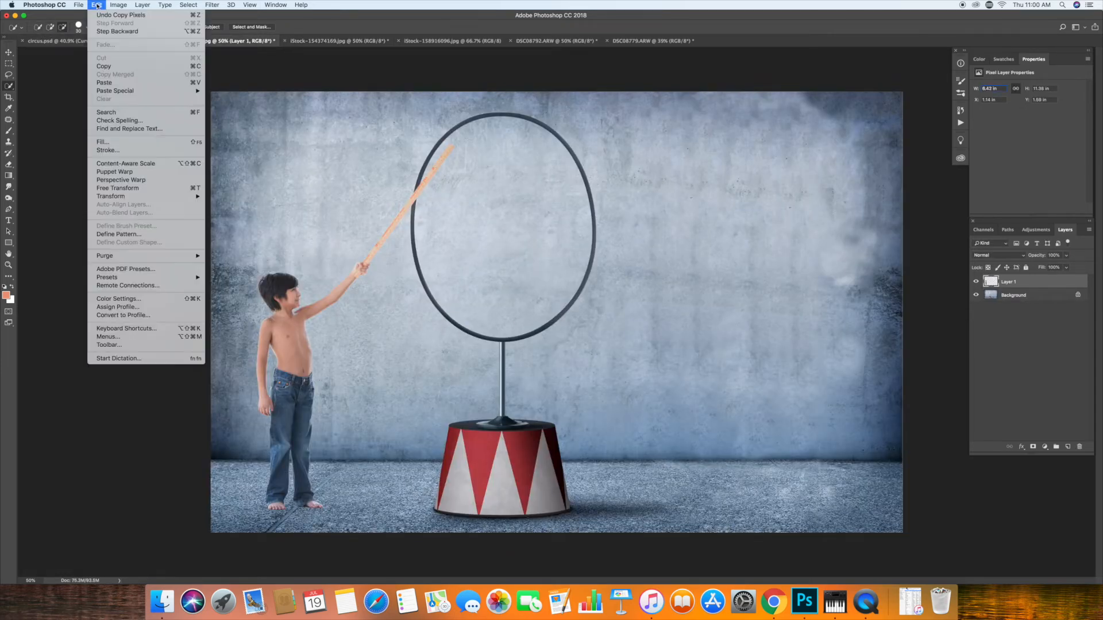
pyautogui.click(111, 83)
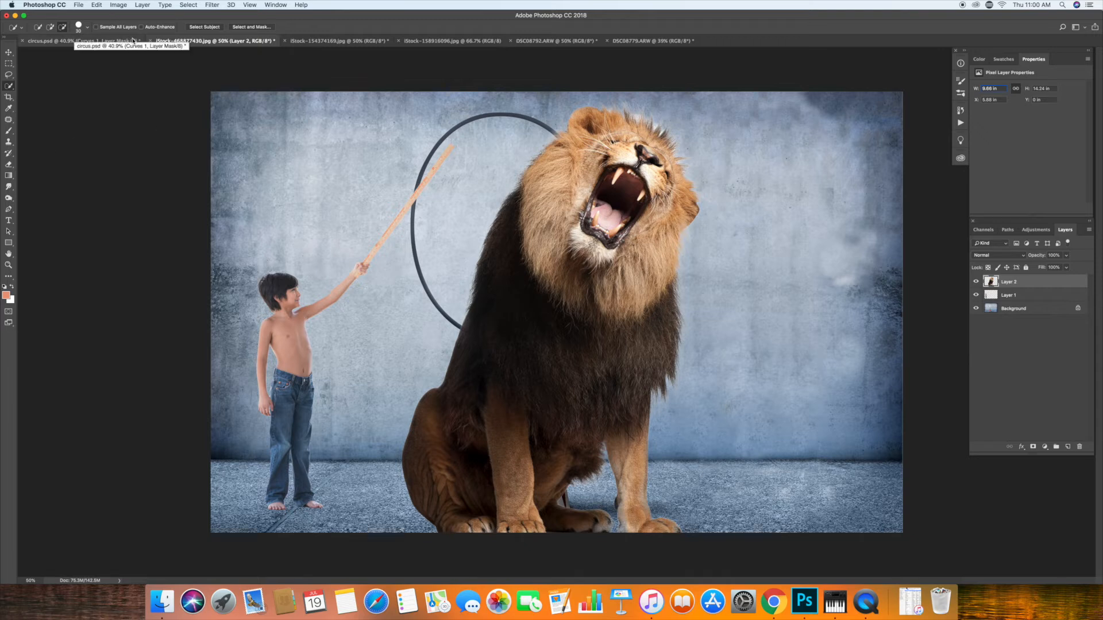
# - Start a Free Transform on the pasted lion and flip it horizontally to face the boy
pyautogui.press('super+t')
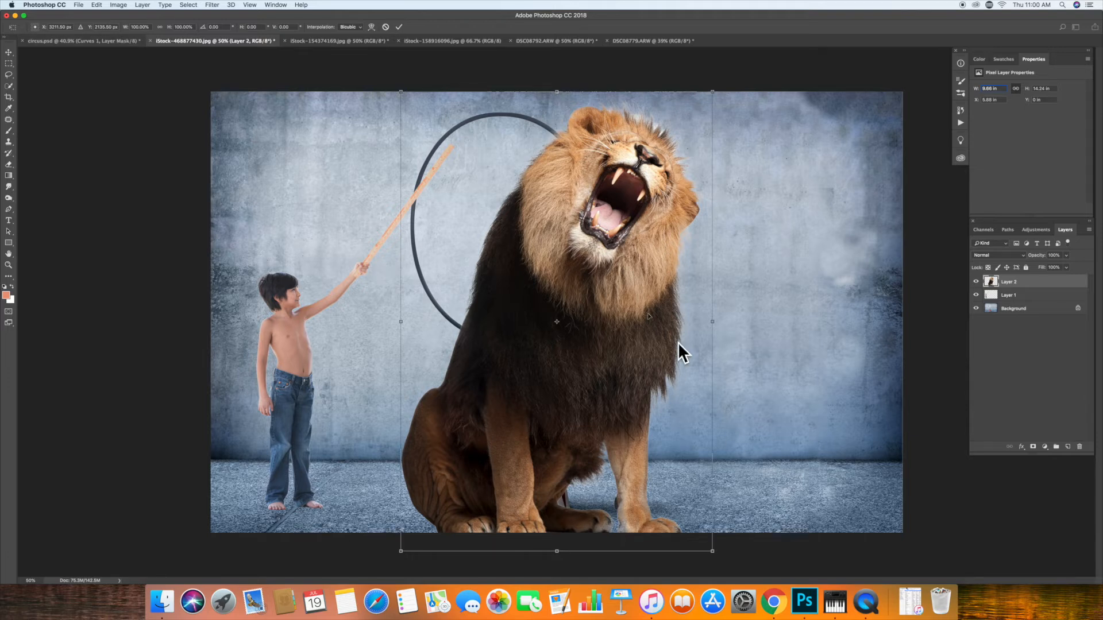
pyautogui.click(99, 4)
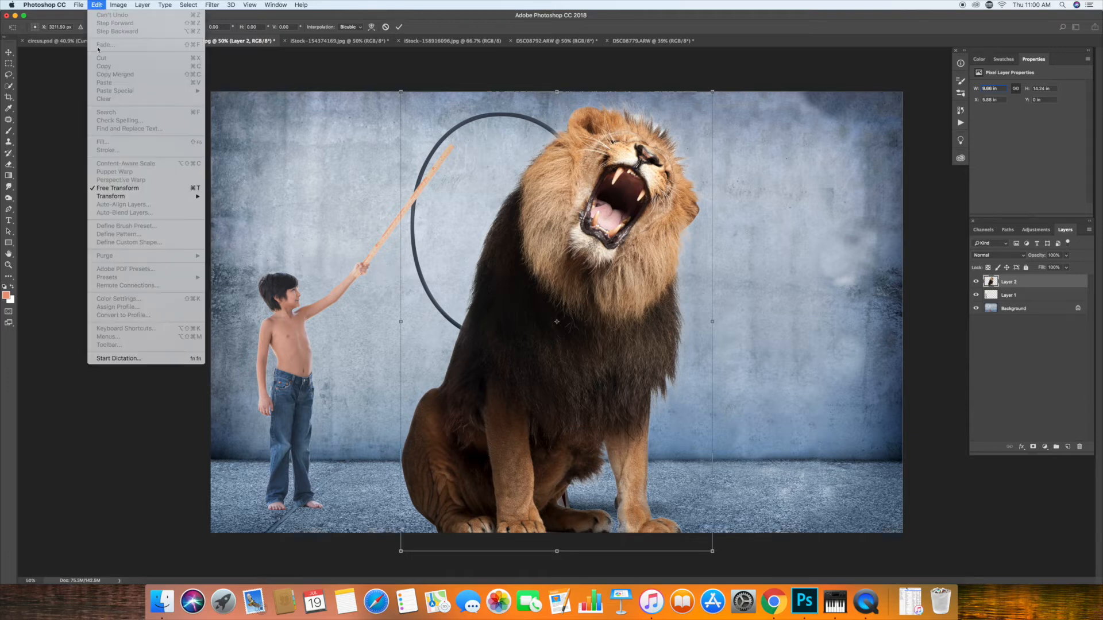
pyautogui.moveTo(173, 196)
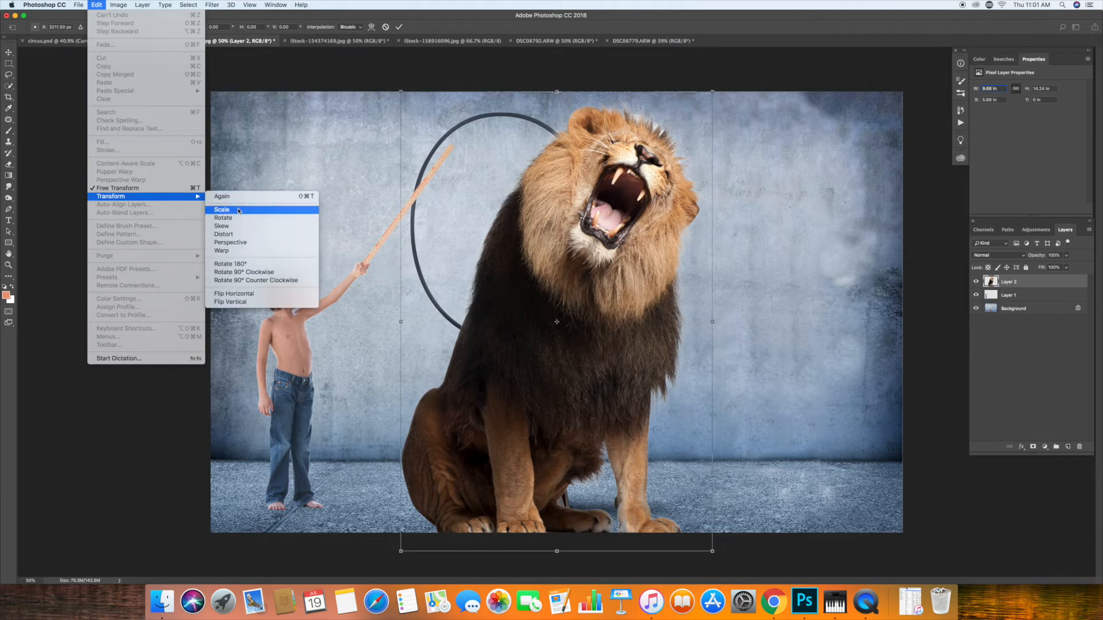
pyautogui.click(258, 296)
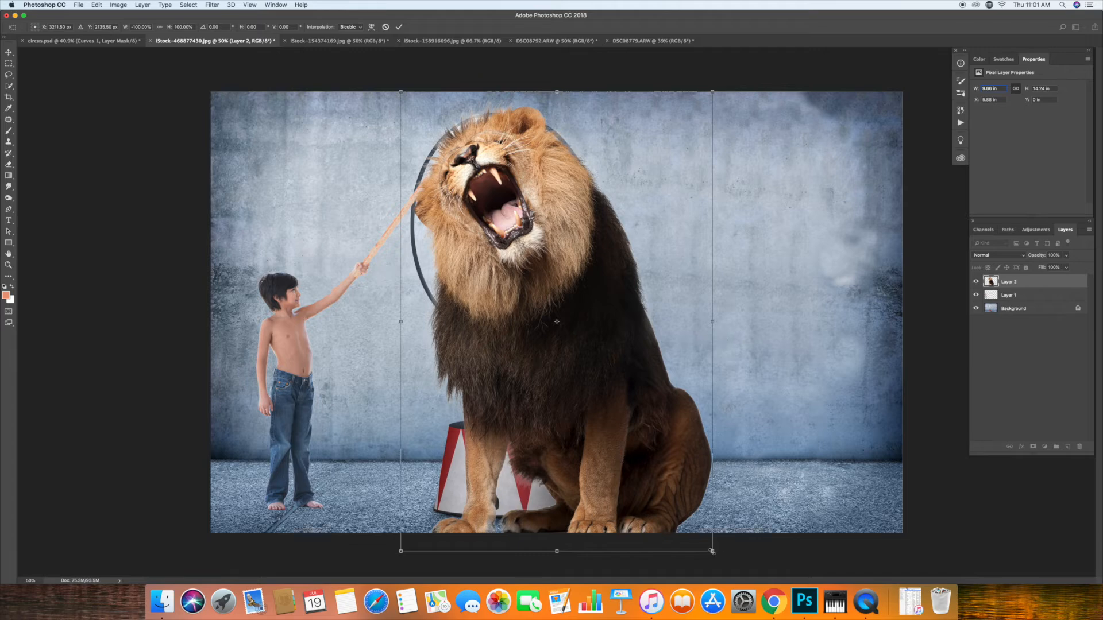
# - Scale the flipped lion to about 60% width and 57% height and seat it on the floor right of the pedestal
pyautogui.moveTo(712, 551); pyautogui.dragTo(671, 478)
pyautogui.moveTo(595, 373); pyautogui.dragTo(733, 425)
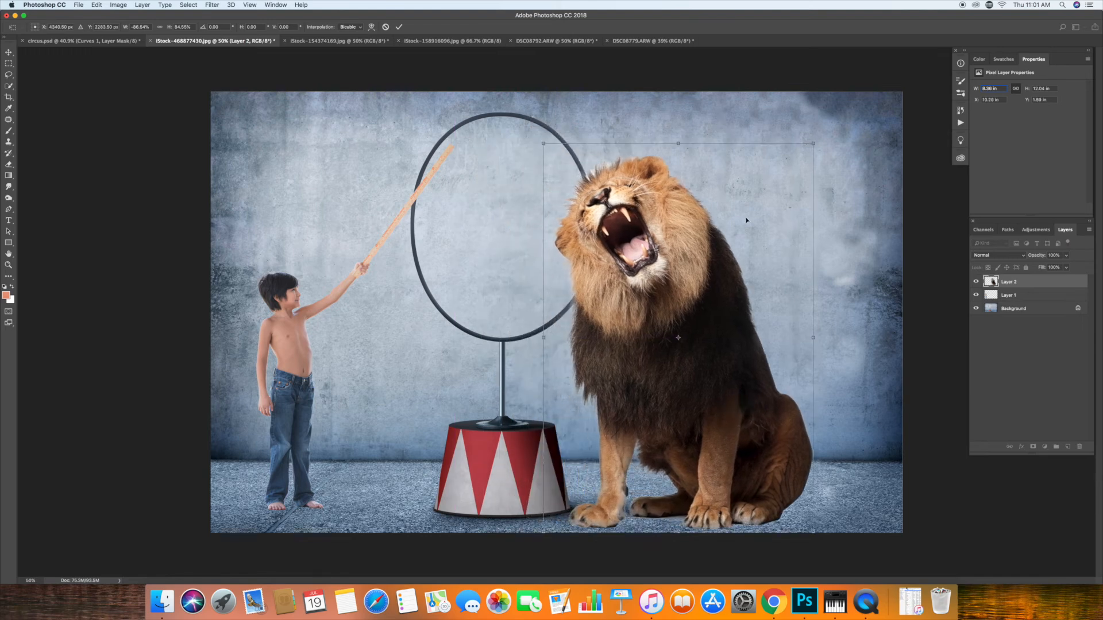
pyautogui.moveTo(812, 145); pyautogui.dragTo(704, 257)
pyautogui.moveTo(636, 350); pyautogui.dragTo(702, 377)
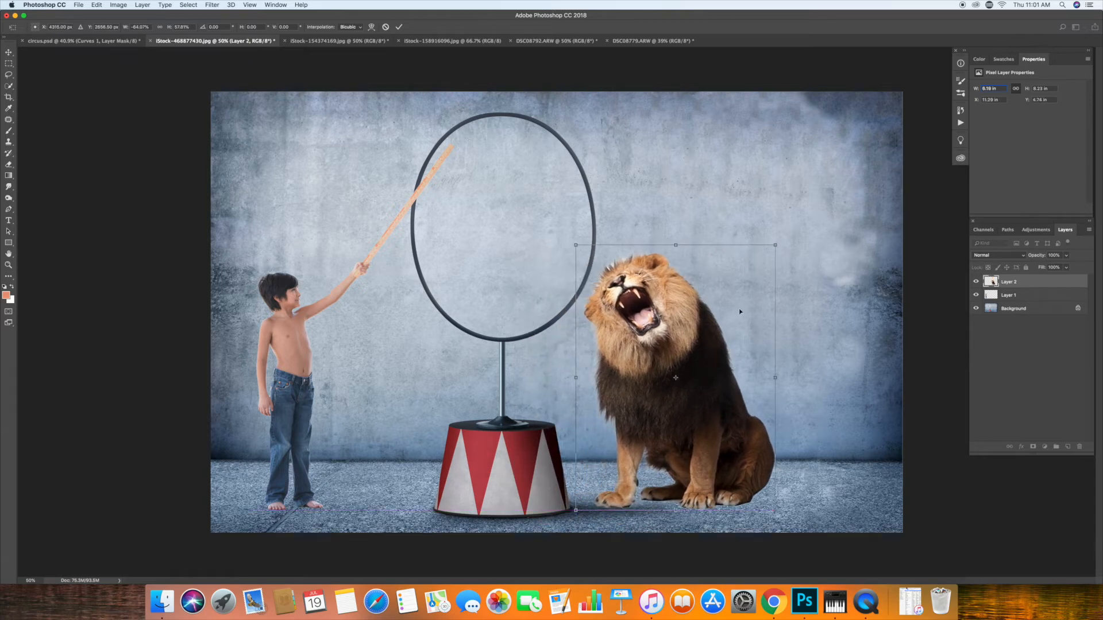
pyautogui.moveTo(775, 378); pyautogui.dragTo(768, 377)
pyautogui.moveTo(768, 246); pyautogui.dragTo(765, 244)
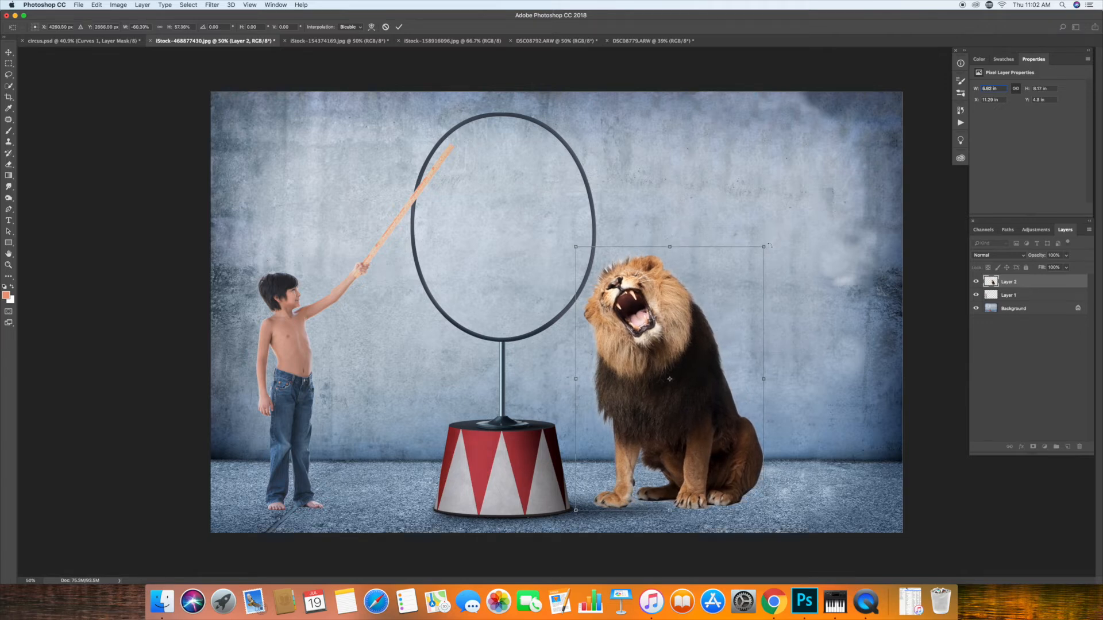
pyautogui.click(399, 27)
pyautogui.press('w')
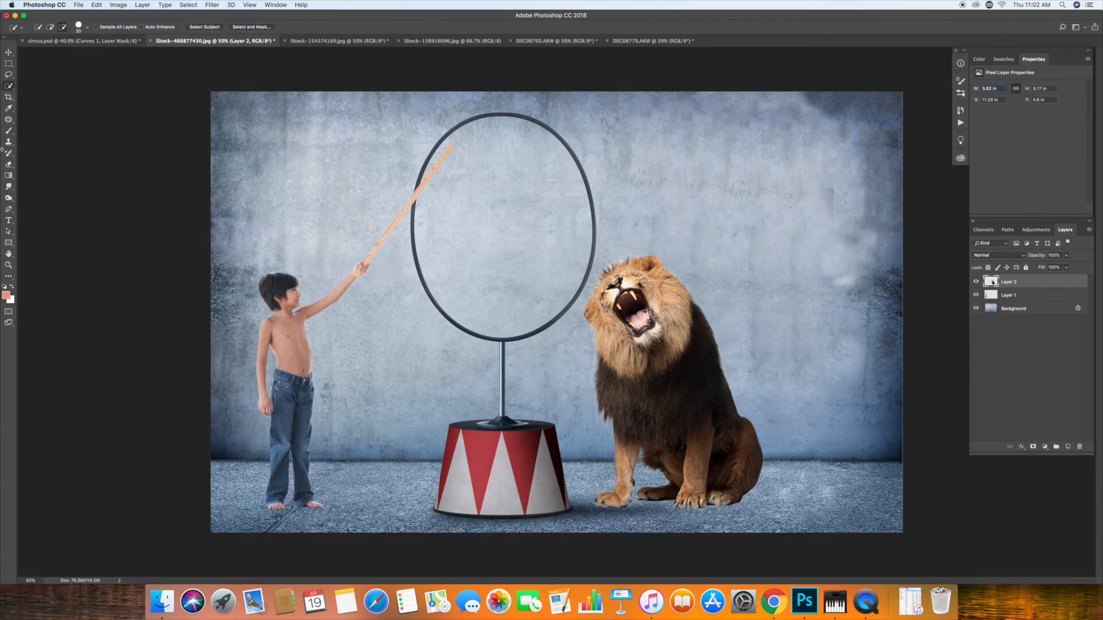
# - Examine the fur edges of the lion's head against the background up close
pyautogui.click(9, 265)
pyautogui.moveTo(614, 267); pyautogui.dragTo(614, 268)
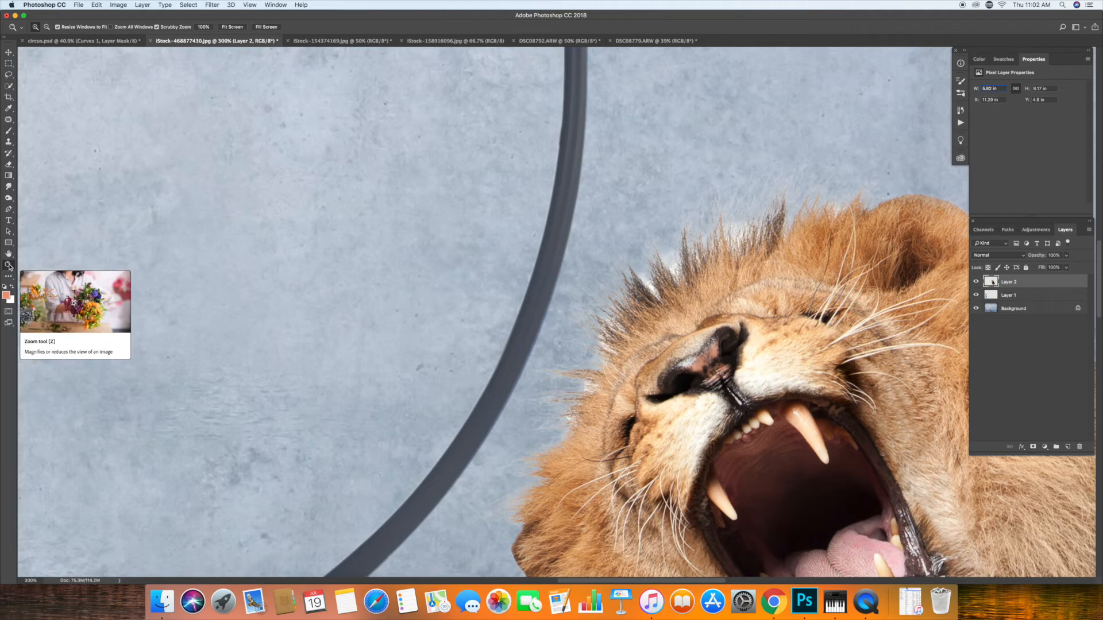
pyautogui.click(237, 28)
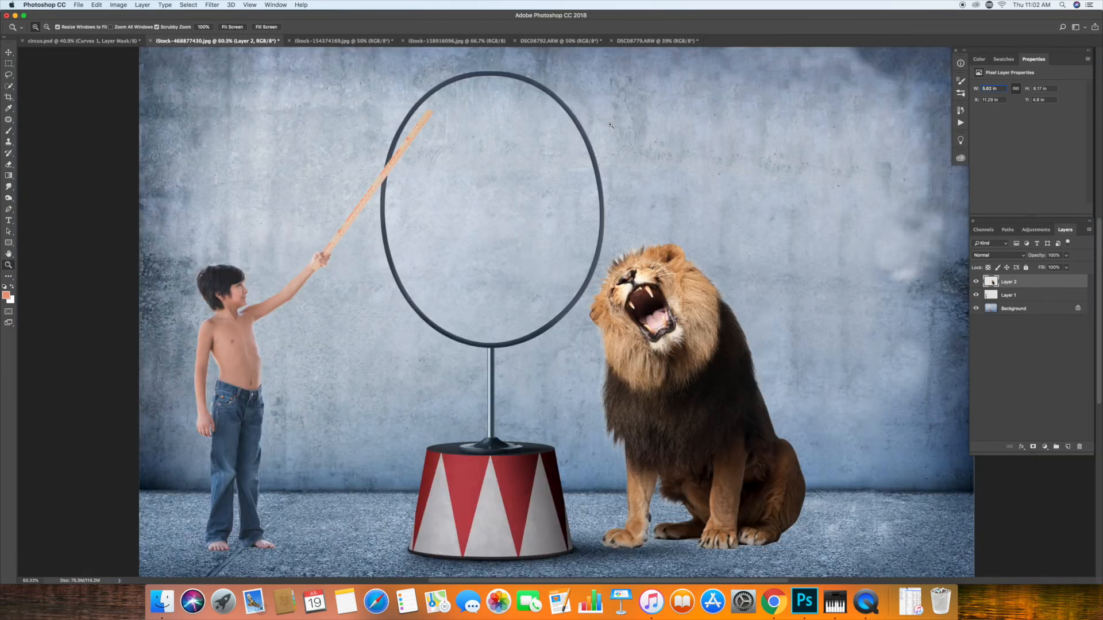
# - Switch to the photo of the two boys, DSC08792.ARW, and examine the grain on the older boy's skin up close
pyautogui.click(562, 41)
pyautogui.click(638, 41)
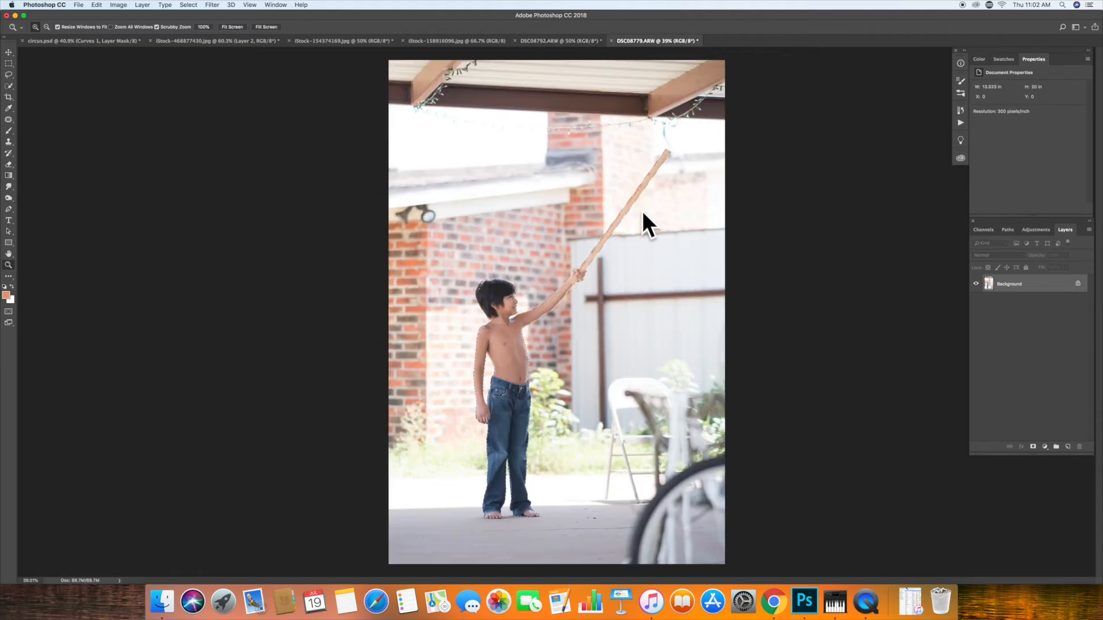
pyautogui.click(586, 42)
pyautogui.press('super+equal')
pyautogui.press('super+equal')
pyautogui.press('super+equal')
pyautogui.press('super+equal')
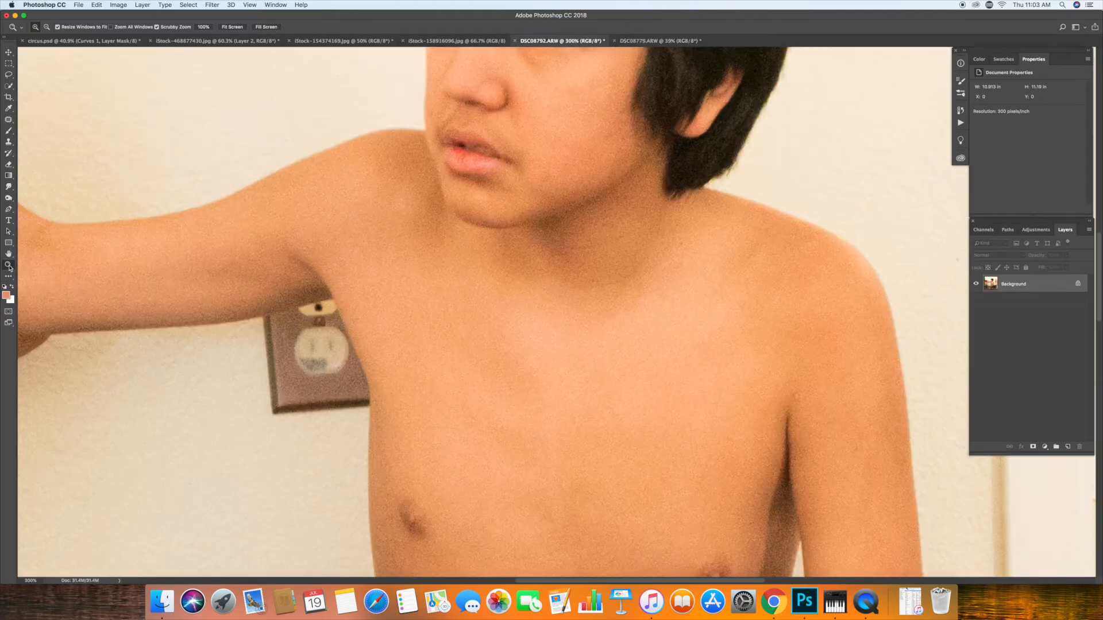
pyautogui.scroll(-3, 118, 268)
pyautogui.moveTo(93, 248); pyautogui.dragTo(128, 257)
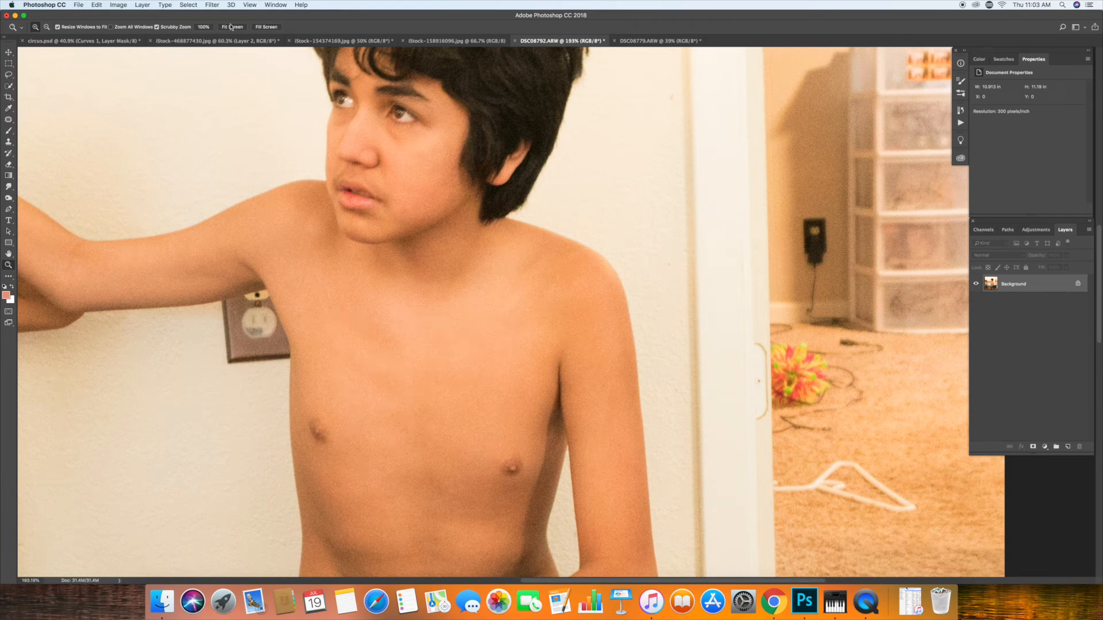
# - Apply the Camera Raw Filter to DSC08792.ARW with Luminance noise reduction set to 100
pyautogui.click(212, 5)
pyautogui.click(248, 59)
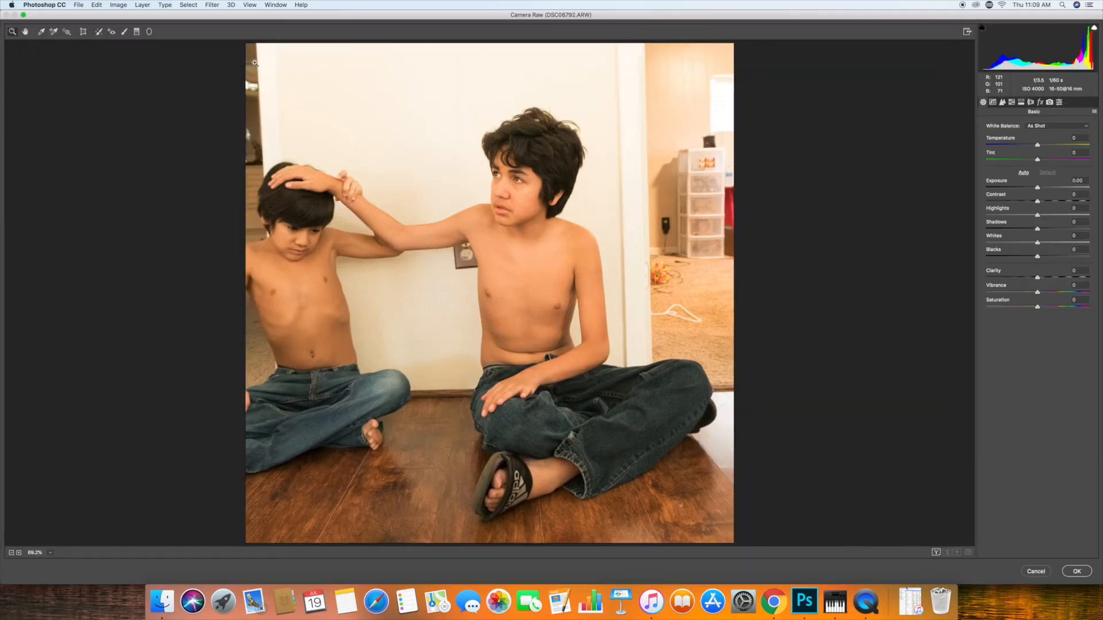
pyautogui.click(1001, 103)
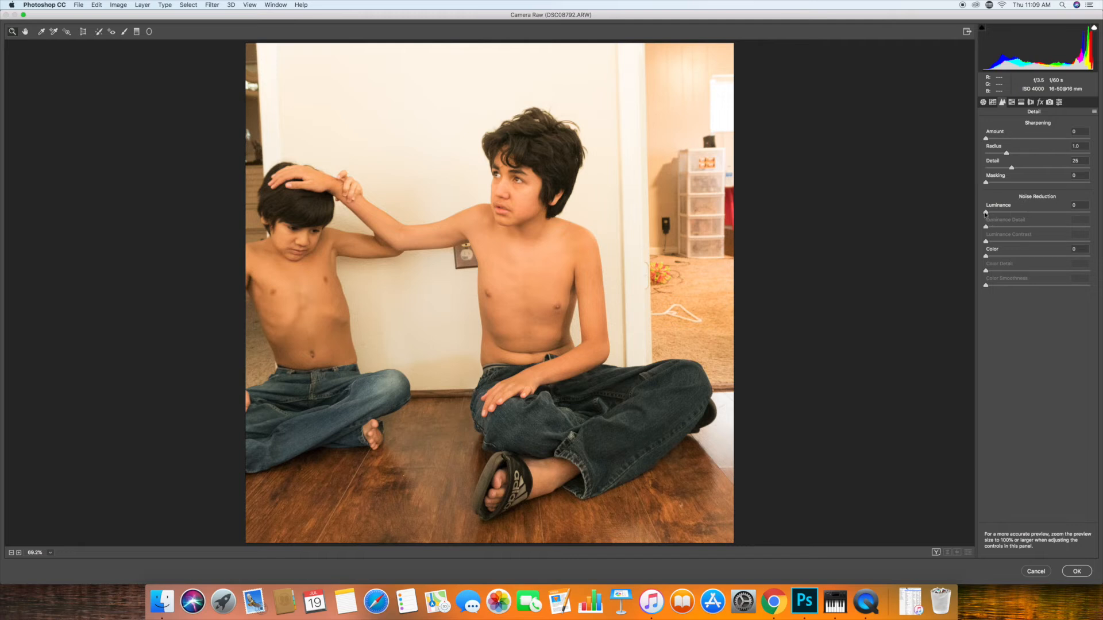
pyautogui.moveTo(985, 214); pyautogui.dragTo(1089, 213)
pyautogui.click(571, 445)
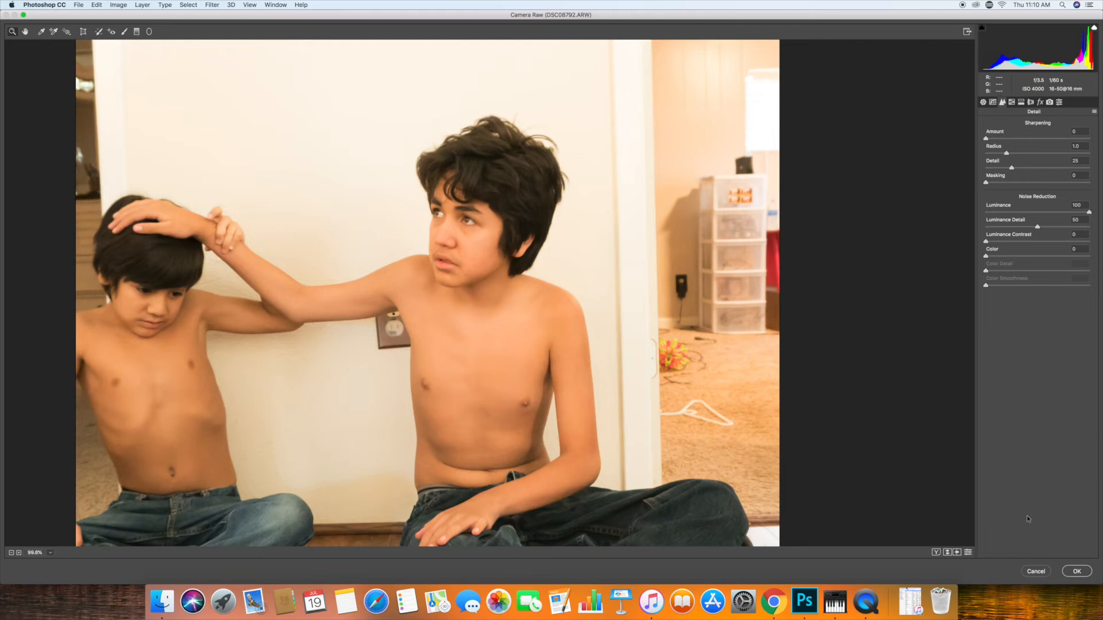
pyautogui.click(1077, 571)
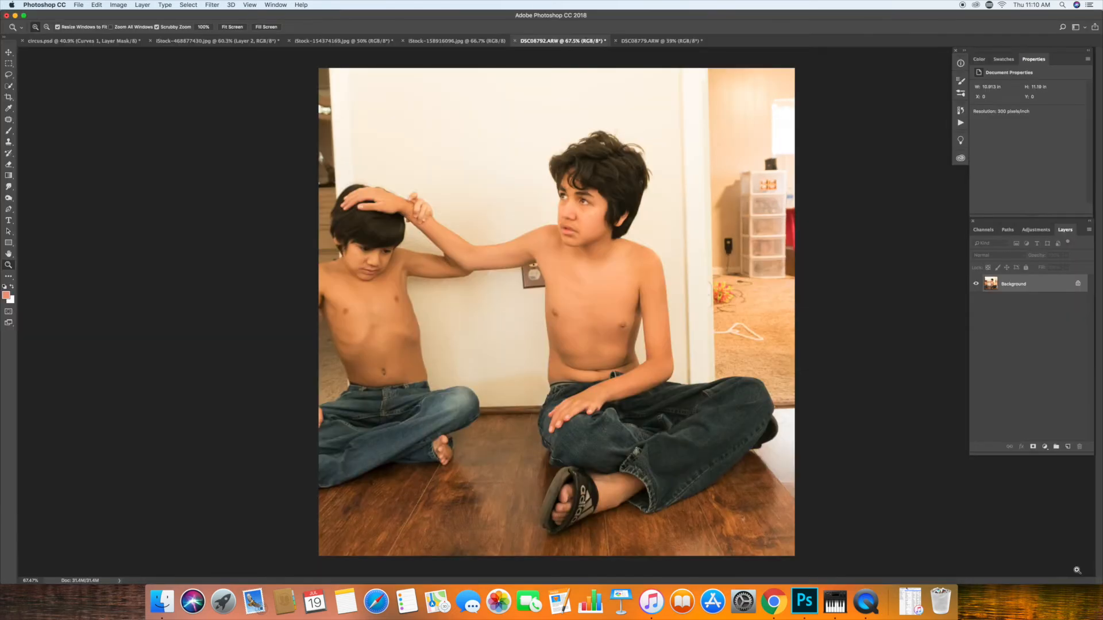
# - Start a Pen tool path along the upper edge of the older boy's fingers and hand on the younger boy's head
pyautogui.click(10, 212)
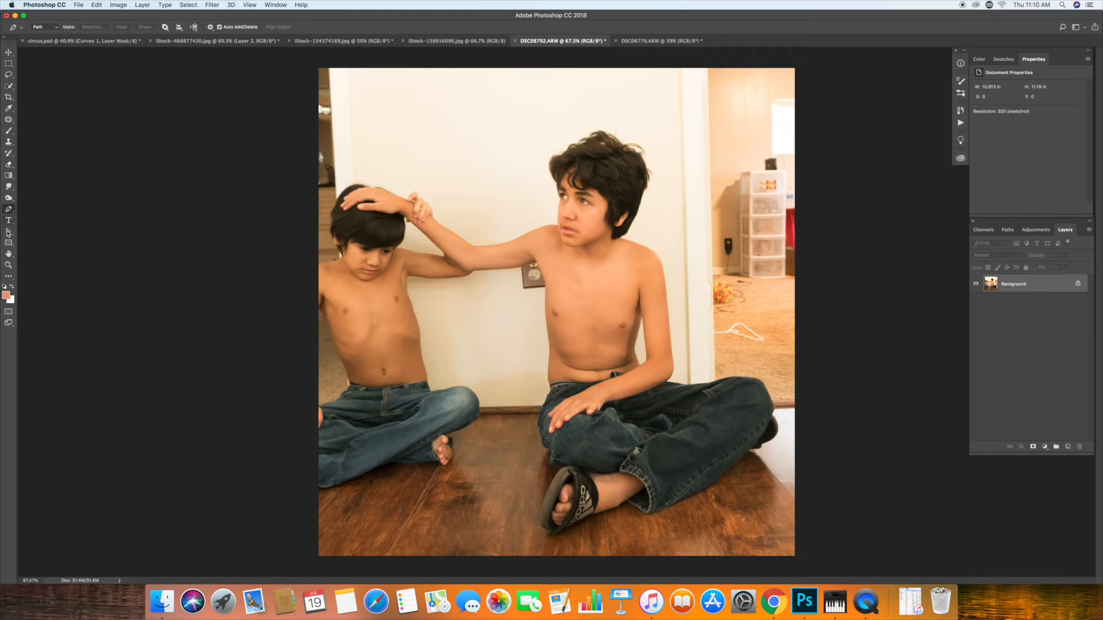
pyautogui.click(10, 264)
pyautogui.click(379, 200)
pyautogui.moveTo(378, 200); pyautogui.dragTo(437, 201)
pyautogui.moveTo(89, 209); pyautogui.dragTo(6, 164)
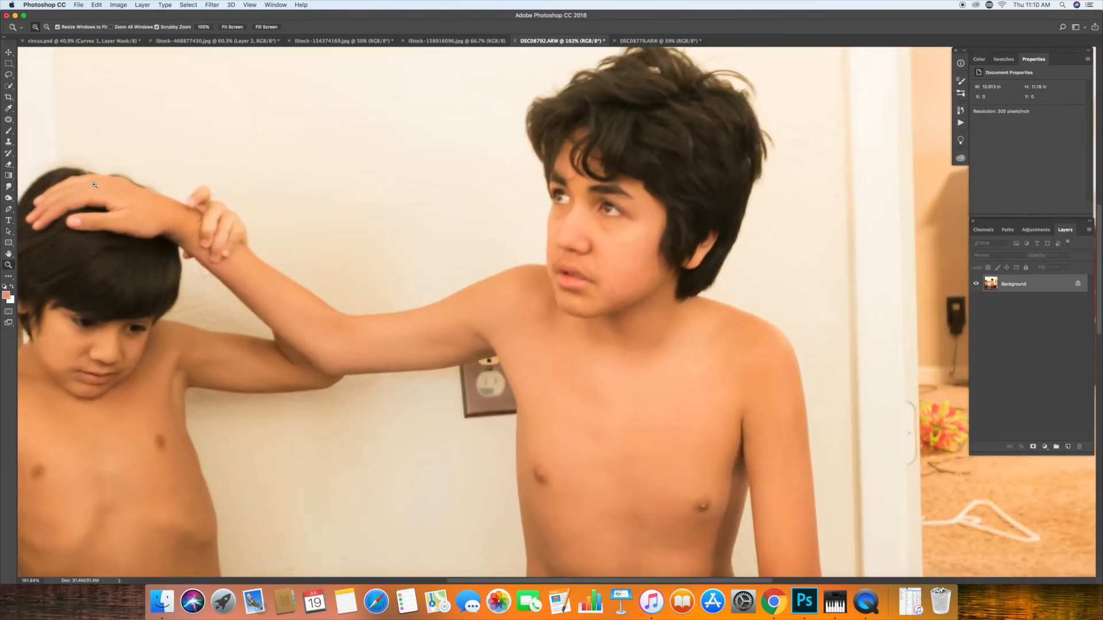
pyautogui.click(9, 209)
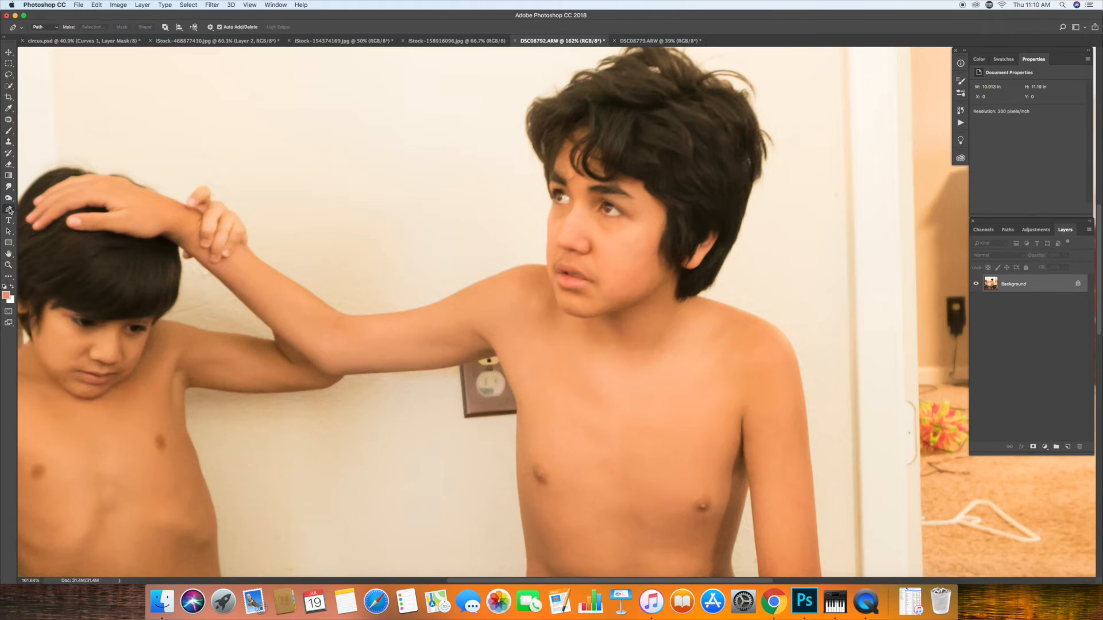
pyautogui.click(39, 196)
pyautogui.click(49, 187)
pyautogui.click(60, 180)
pyautogui.click(64, 181)
pyautogui.click(70, 176)
pyautogui.click(76, 177)
pyautogui.click(85, 174)
pyautogui.click(95, 174)
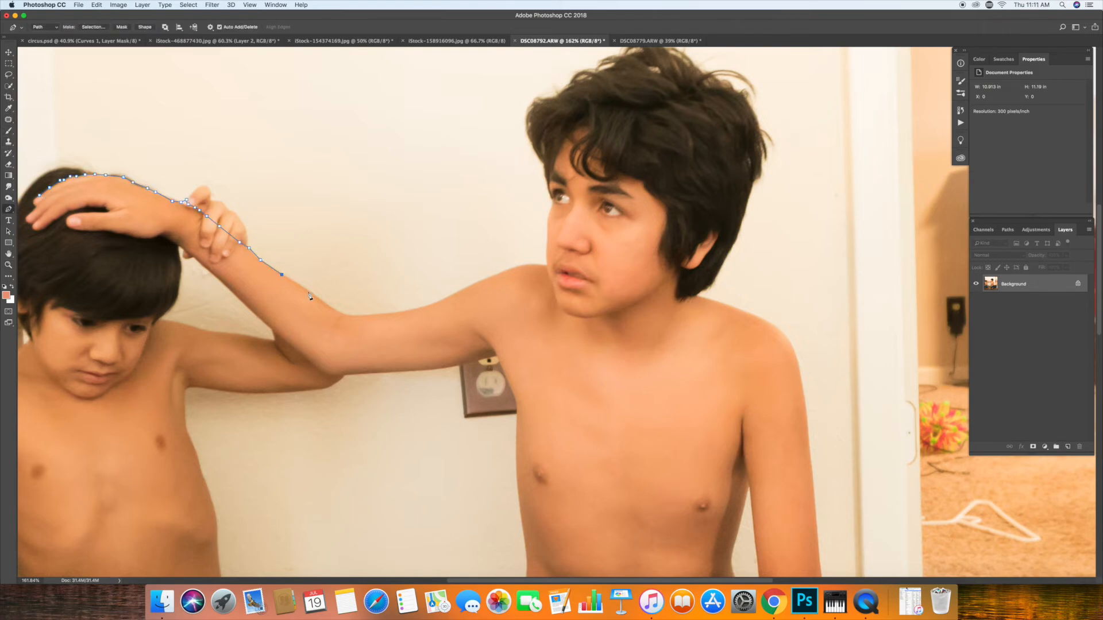
# - Continue the pen path from the older boy's raised shoulder up along the front of his face to his hairline
pyautogui.click(543, 264)
pyautogui.click(547, 253)
pyautogui.click(548, 237)
pyautogui.click(548, 225)
pyautogui.click(550, 207)
pyautogui.click(552, 203)
pyautogui.click(549, 196)
pyautogui.click(545, 182)
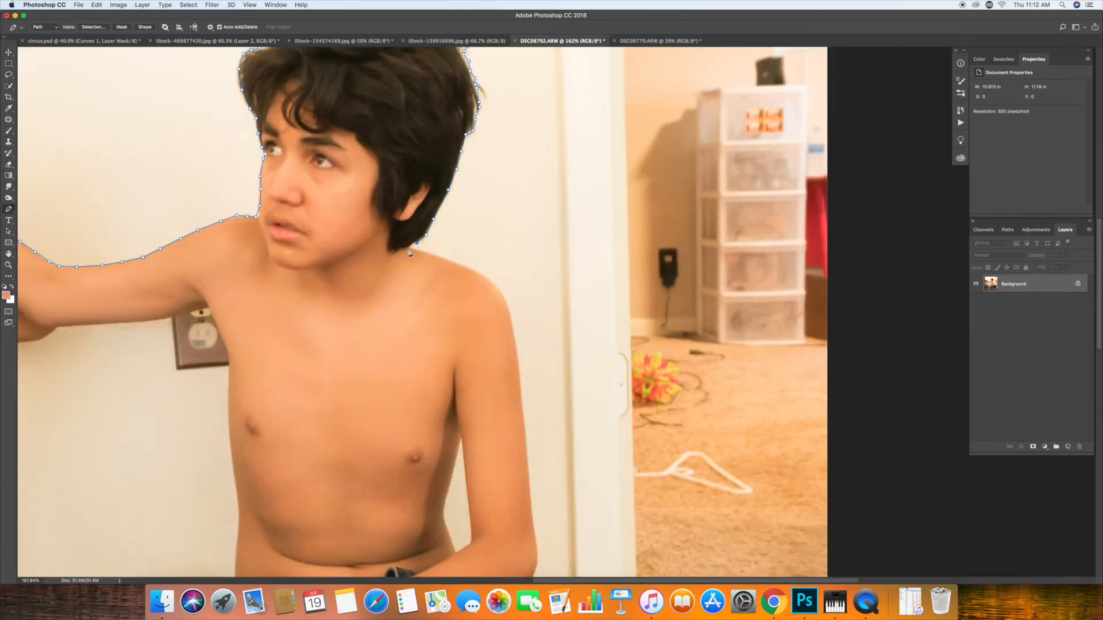
# - Extend the pen path down the older boy's far shoulder and lowered arm and around his bent knee
pyautogui.click(471, 276)
pyautogui.click(526, 432)
pyautogui.scroll(-5, 534, 488)
pyautogui.click(537, 284)
pyautogui.click(614, 326)
pyautogui.click(767, 355)
pyautogui.click(788, 440)
pyautogui.click(722, 487)
# - Carry the pen path around the older boy's lower legs and foot and back up towards his waist
pyautogui.scroll(-5, 710, 506)
pyautogui.click(706, 312)
pyautogui.click(613, 387)
pyautogui.click(475, 448)
pyautogui.click(342, 452)
pyautogui.click(246, 498)
pyautogui.click(232, 401)
pyautogui.click(212, 231)
pyautogui.click(243, 145)
# - Trace the pen path up the side of the older boy's torso to the armpit and along the underside of his raised arm
pyautogui.scroll(7, 241, 138)
pyautogui.click(239, 442)
pyautogui.click(230, 285)
pyautogui.click(211, 230)
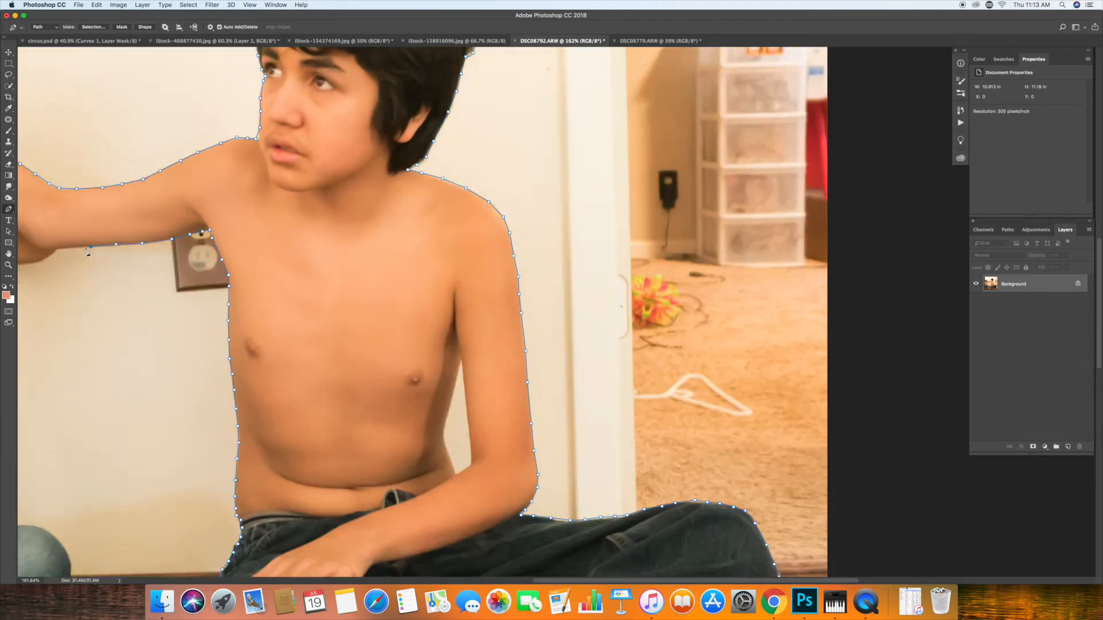
pyautogui.click(53, 250)
# - Close the pen path along the older boy's forearm and around his hand, and convert it into a selection
pyautogui.hscroll(-7, 40, 244)
pyautogui.click(398, 232)
pyautogui.click(380, 218)
pyautogui.click(330, 170)
pyautogui.click(303, 148)
pyautogui.click(252, 110)
pyautogui.click(198, 110)
pyautogui.click(153, 121)
pyautogui.click(131, 69)
pyautogui.press('super+Return')
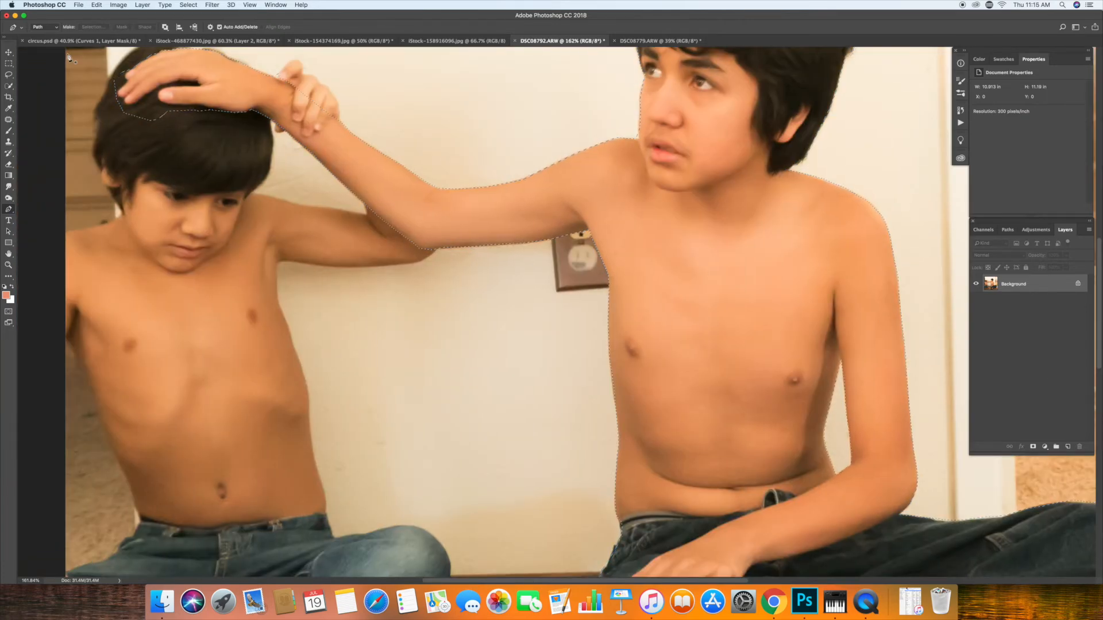
# - Refine the older boy's selection in Select and Mask with an edge detection radius of 1 px and accept it
pyautogui.click(9, 86)
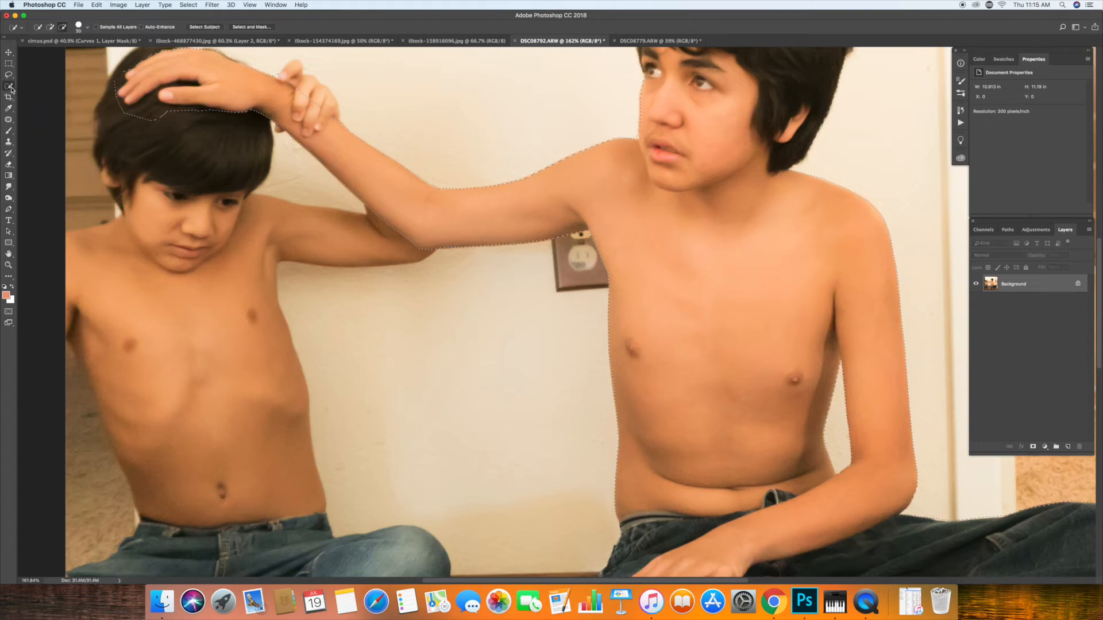
pyautogui.click(250, 28)
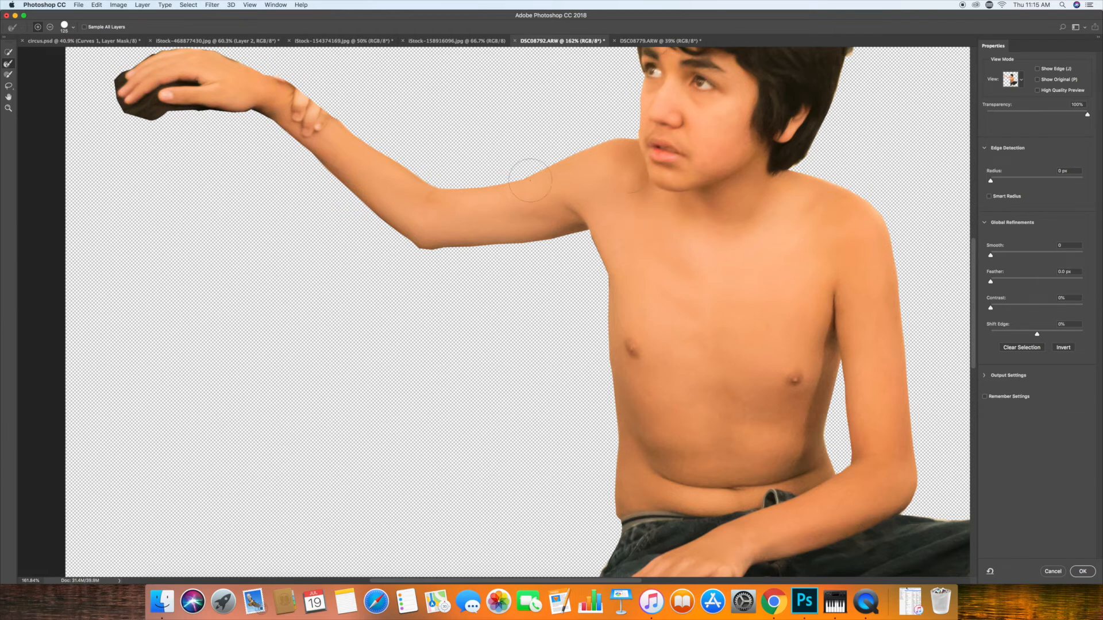
pyautogui.click(9, 98)
pyautogui.moveTo(725, 201); pyautogui.dragTo(510, 439)
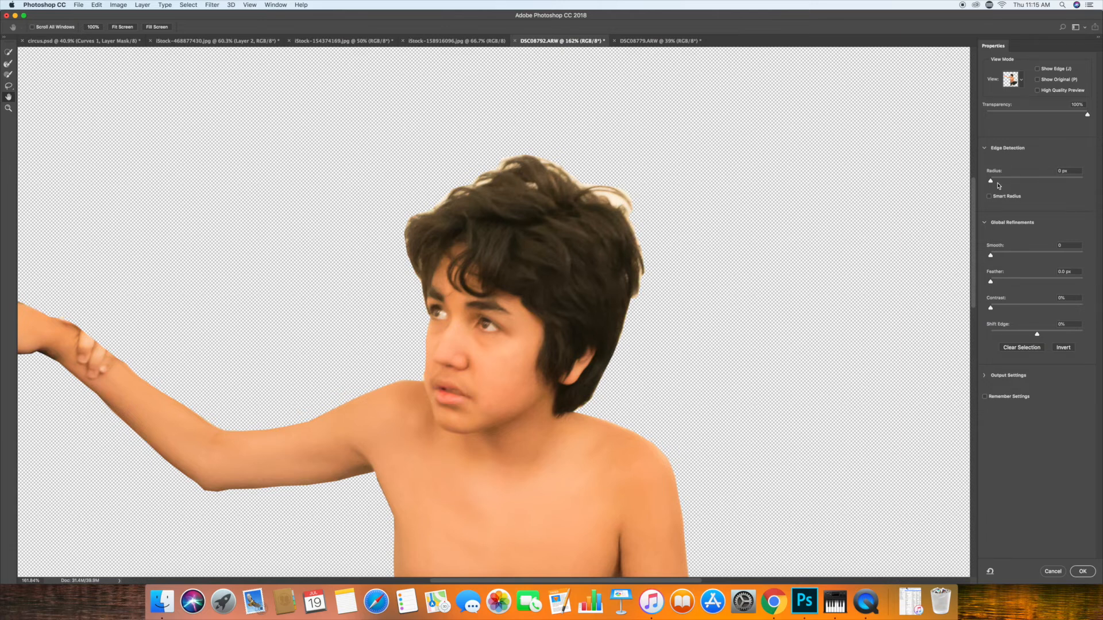
pyautogui.moveTo(990, 181)
pyautogui.mouseDown()
pyautogui.moveTo(1044, 182)
pyautogui.moveTo(995, 183)
pyautogui.mouseUp()
pyautogui.press('r')
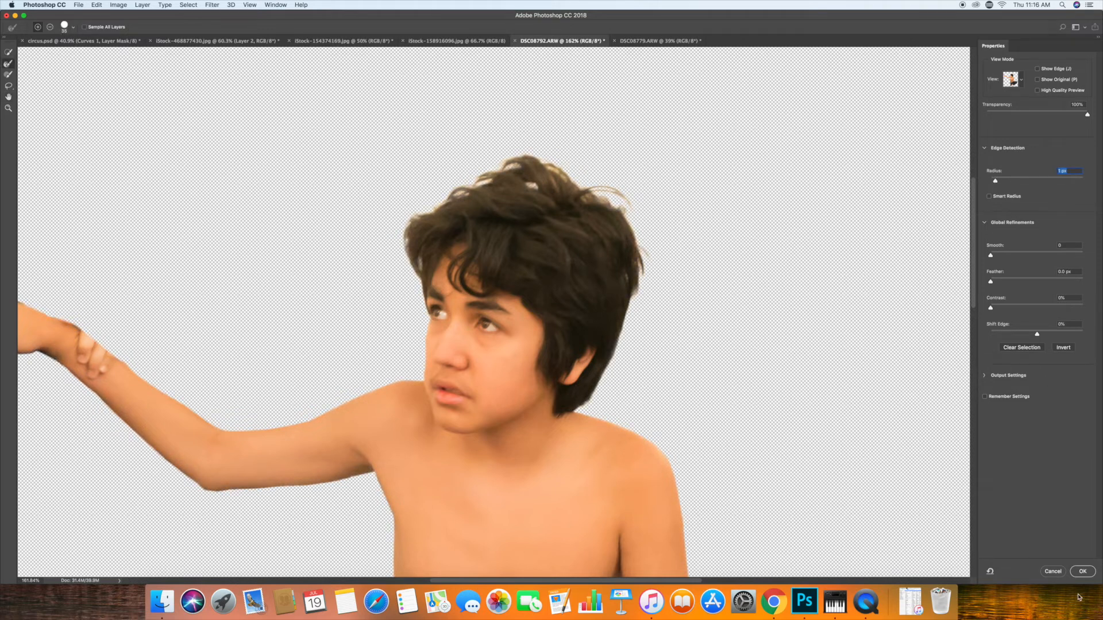
pyautogui.click(1083, 572)
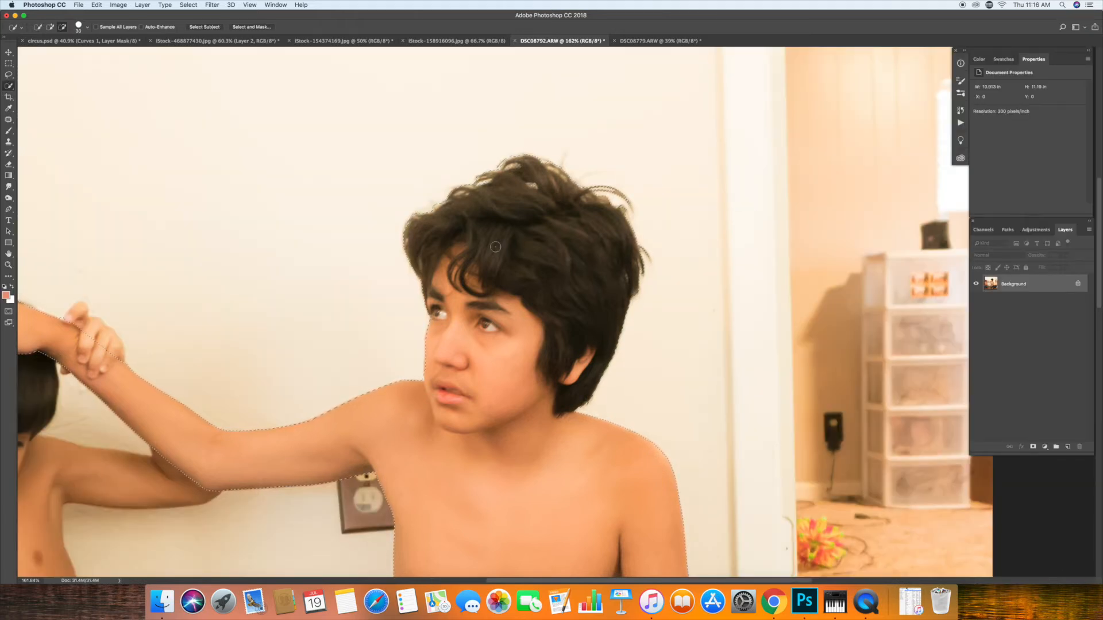
# - Copy the selected older boy and paste him into the circus hoop composite
pyautogui.click(97, 5)
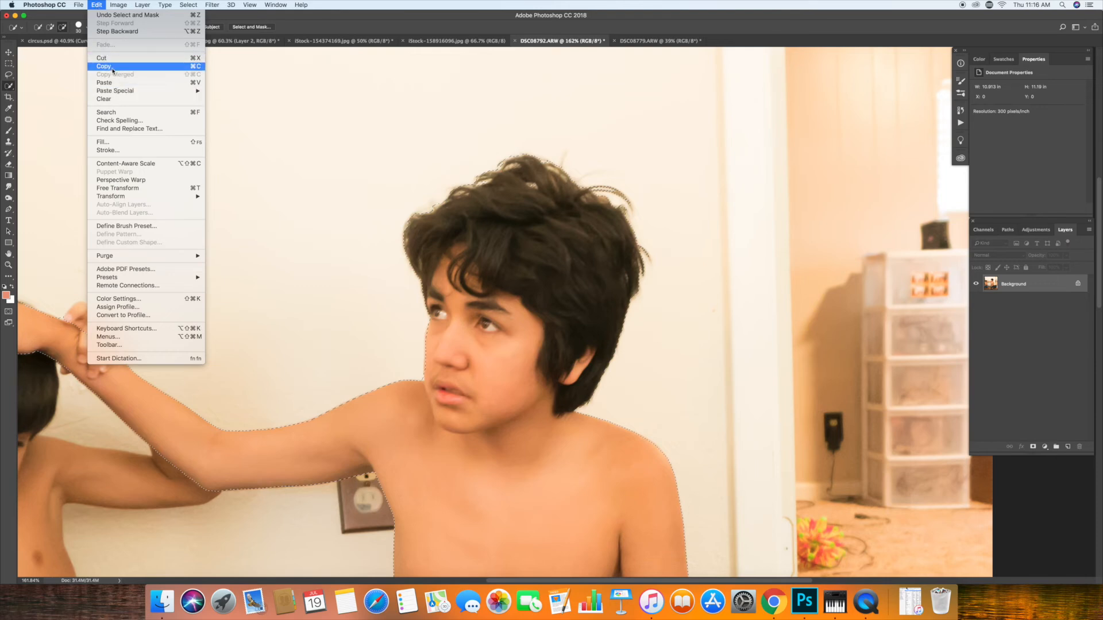
pyautogui.click(178, 67)
pyautogui.click(193, 44)
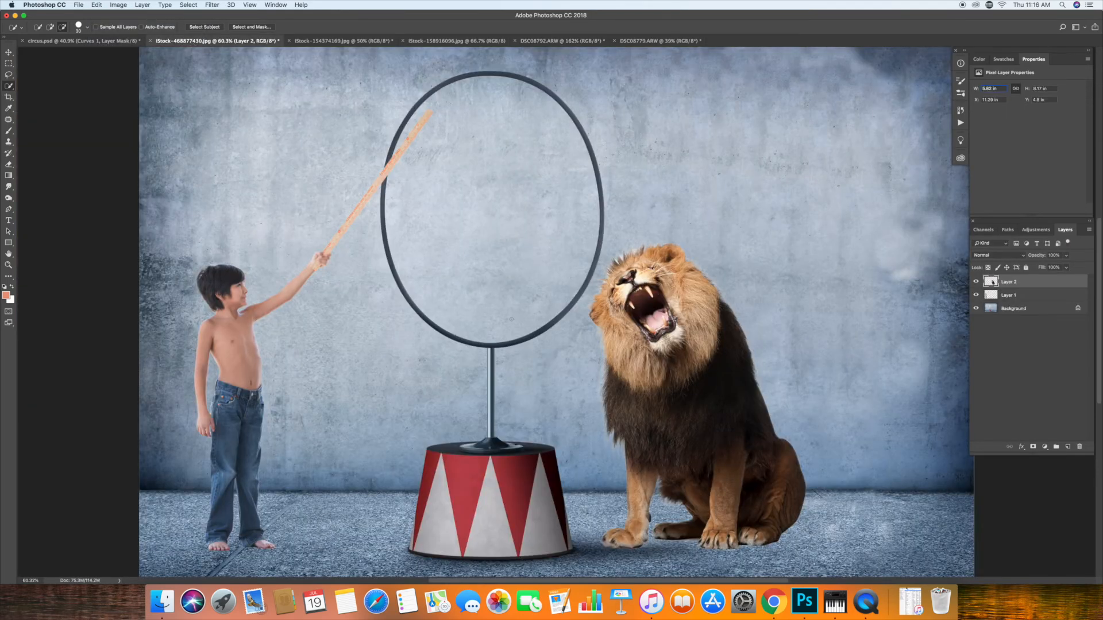
pyautogui.click(97, 5)
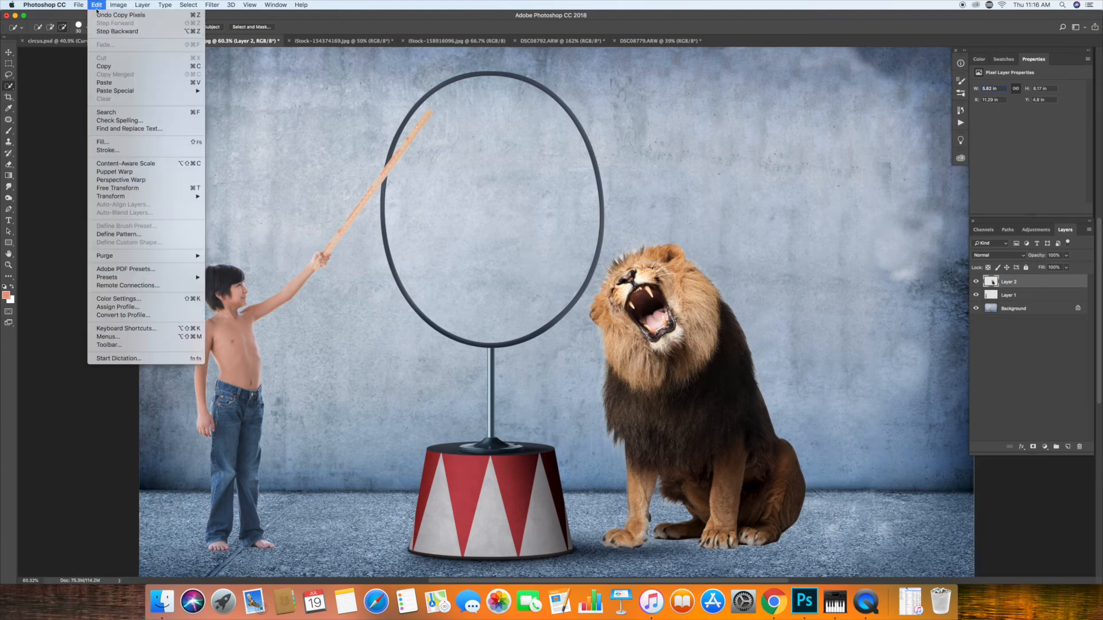
pyautogui.click(115, 83)
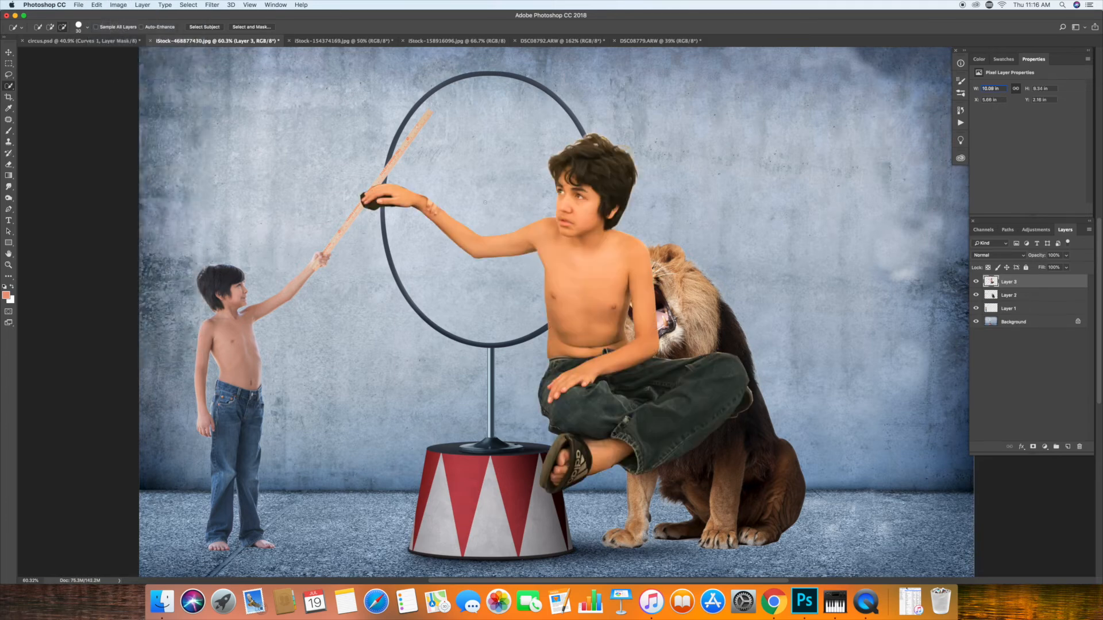
# - Scale the older boy down to about 60%, rotate him about 5.5°, and seat him on the floor behind the lion's back
pyautogui.hscroll(5, 486, 202)
pyautogui.press('z')
pyautogui.moveTo(574, 293); pyautogui.dragTo(550, 293)
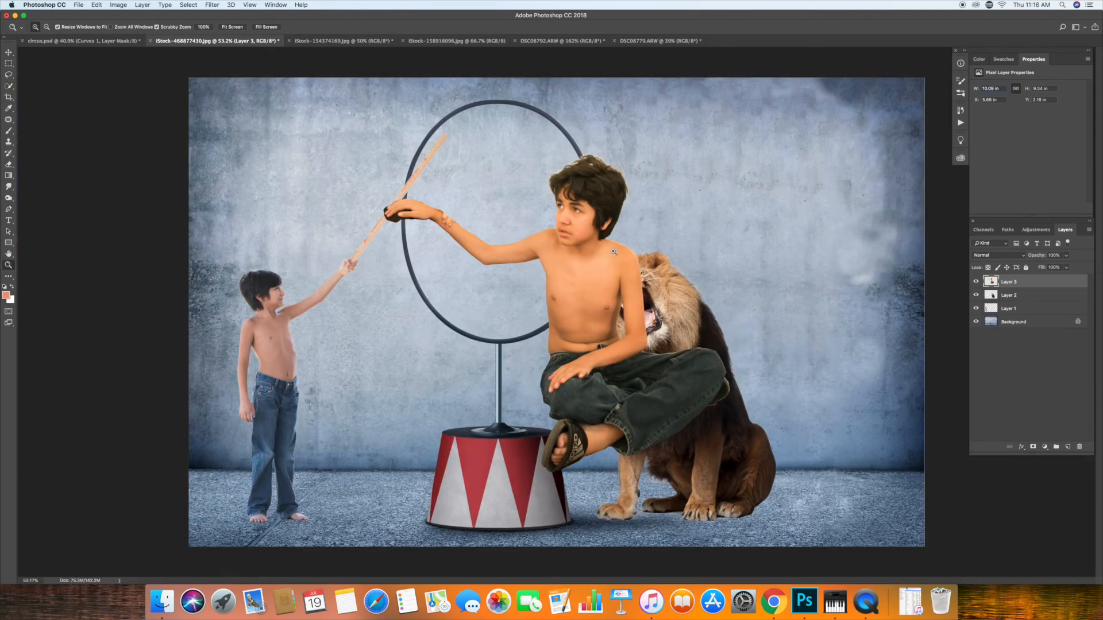
pyautogui.press('super+t')
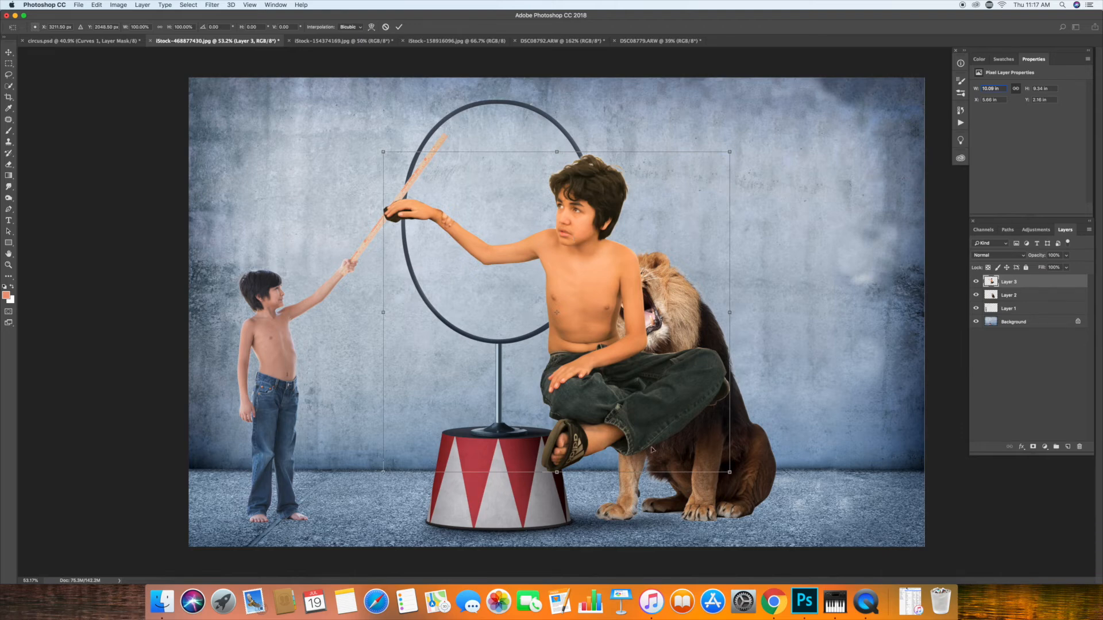
pyautogui.moveTo(656, 448); pyautogui.dragTo(860, 509)
pyautogui.moveTo(935, 214); pyautogui.dragTo(834, 300)
pyautogui.moveTo(756, 422); pyautogui.dragTo(814, 458)
pyautogui.moveTo(908, 532); pyautogui.dragTo(903, 542)
pyautogui.moveTo(852, 487); pyautogui.dragTo(864, 484)
pyautogui.moveTo(903, 540)
pyautogui.mouseDown()
pyautogui.moveTo(899, 549)
pyautogui.moveTo(906, 536)
pyautogui.mouseUp()
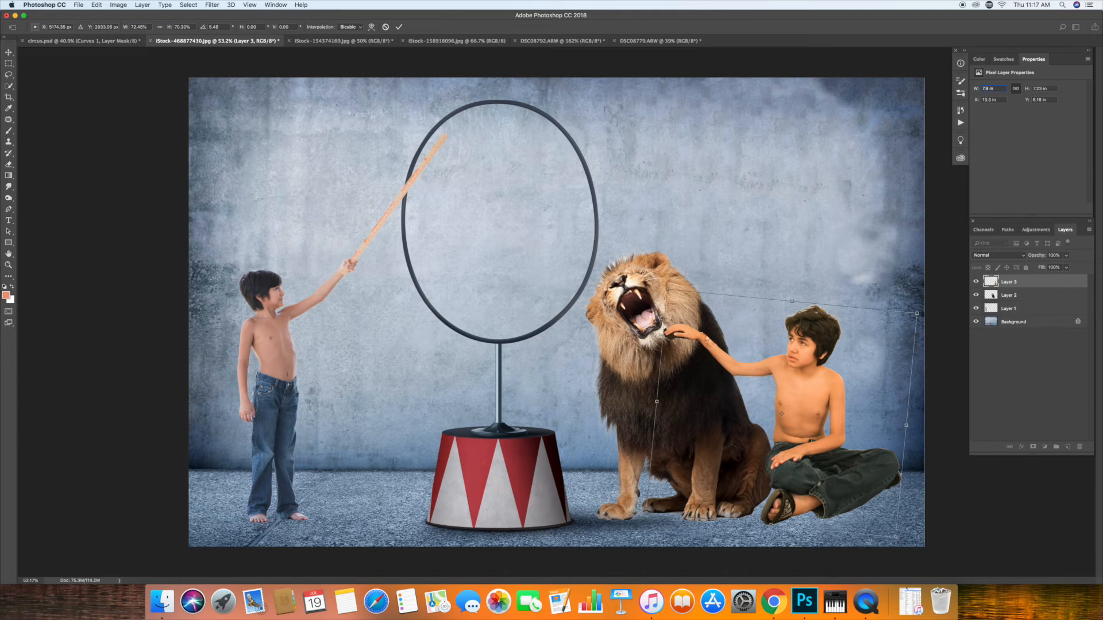
pyautogui.moveTo(918, 313); pyautogui.dragTo(876, 347)
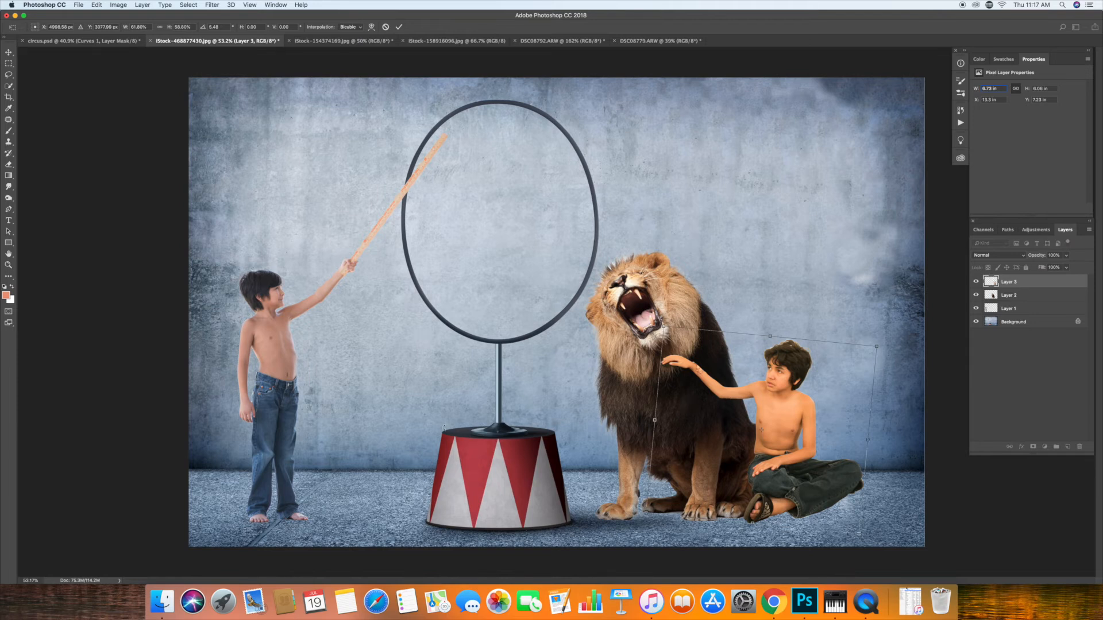
# - Give the seated boy a slight perspective adjustment, shift him a little away from the lion, and apply the transform
pyautogui.click(116, 4)
pyautogui.moveTo(103, 4)
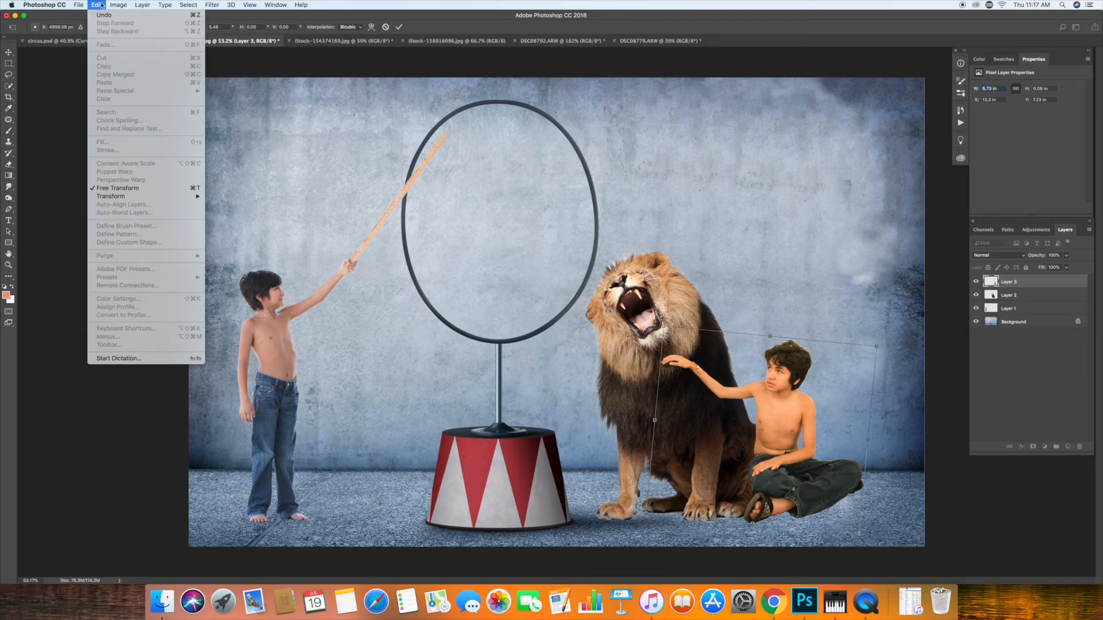
pyautogui.moveTo(119, 197)
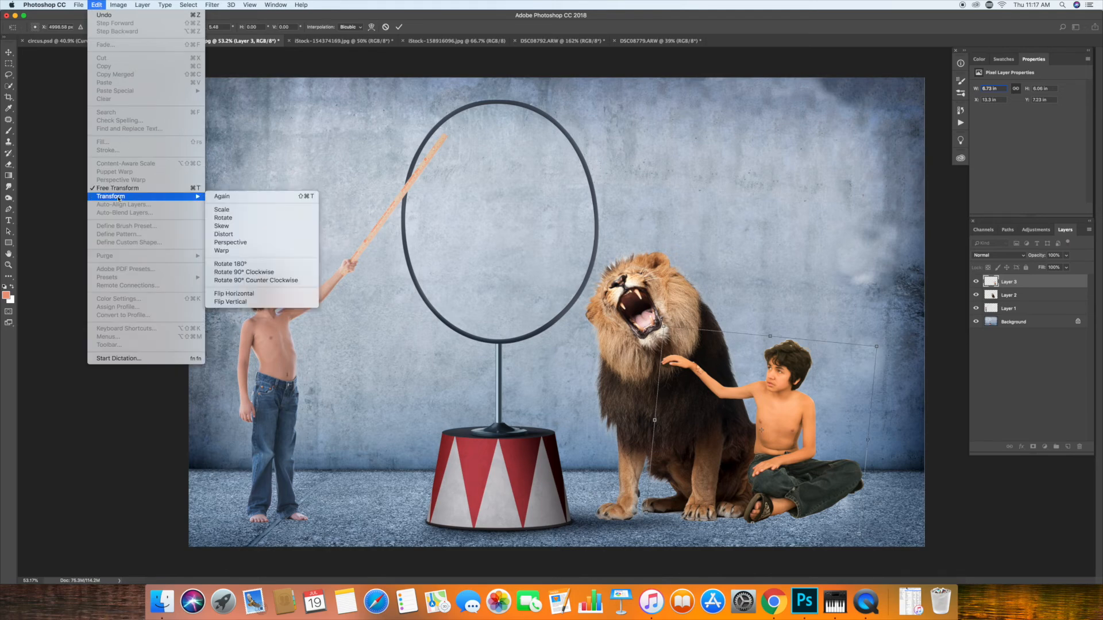
pyautogui.click(270, 243)
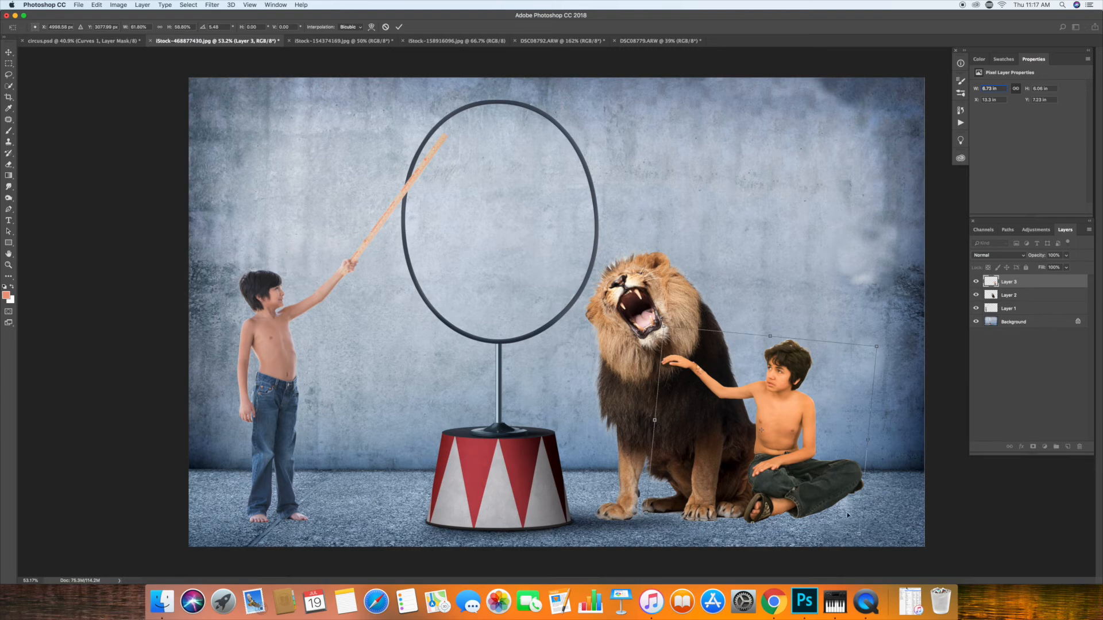
pyautogui.moveTo(646, 514); pyautogui.dragTo(652, 517)
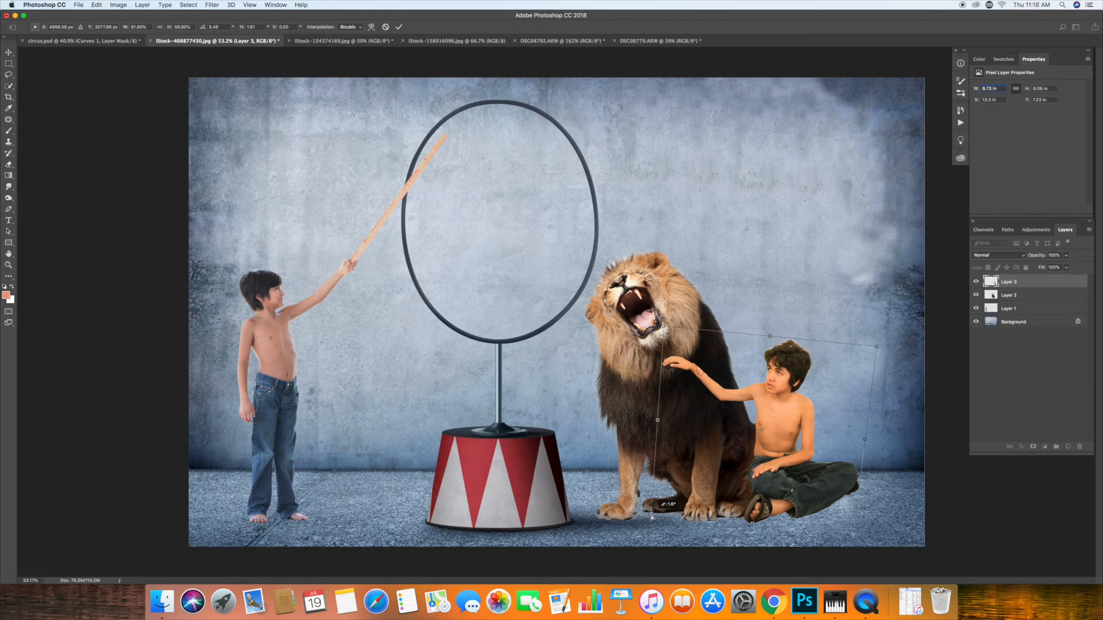
pyautogui.press('Return')
pyautogui.press('z')
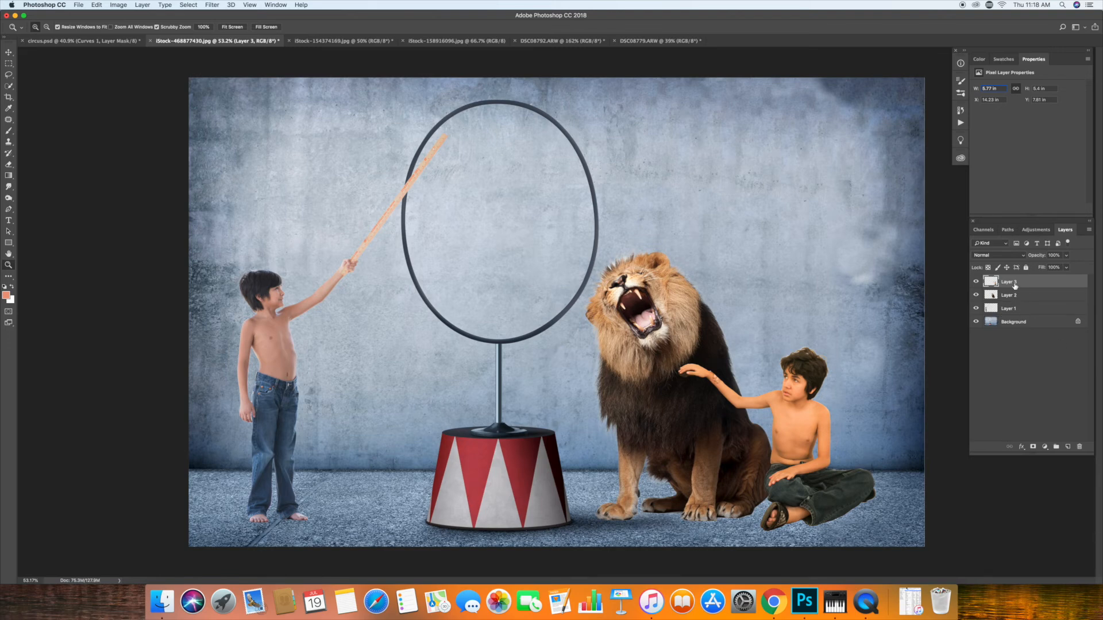
# - Rename the standing and seated boys' layers with their first names and the lion's layer as Lion
pyautogui.click(1012, 310)
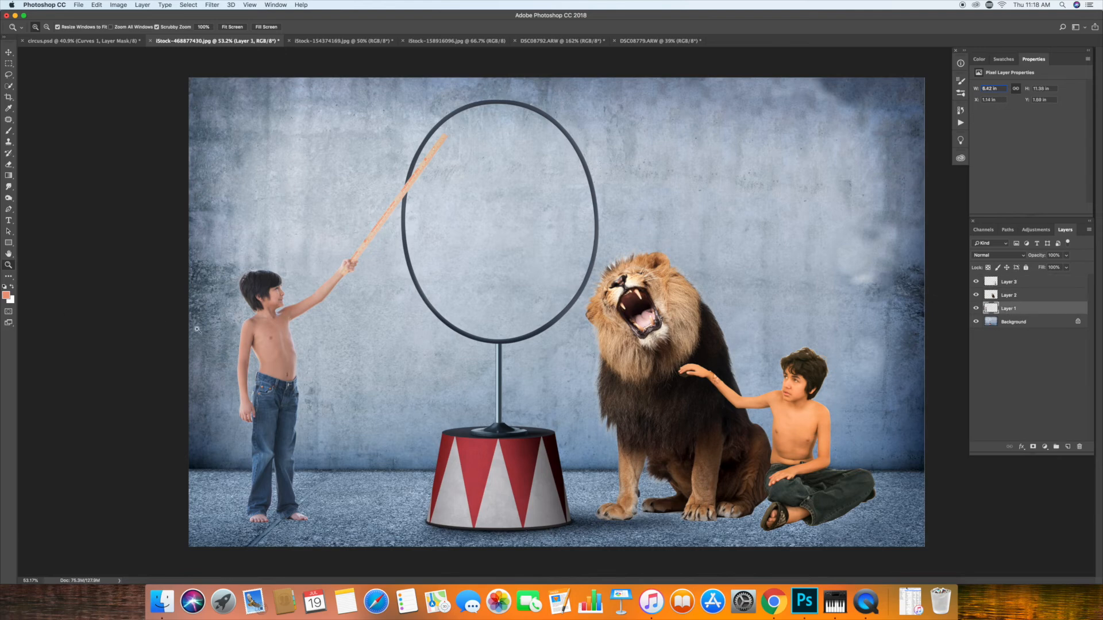
pyautogui.doubleClick(1013, 309)
pyautogui.write('l')
pyautogui.doubleClick(1016, 296)
pyautogui.write('Lion')
pyautogui.hotkey('shift', 'Tab')
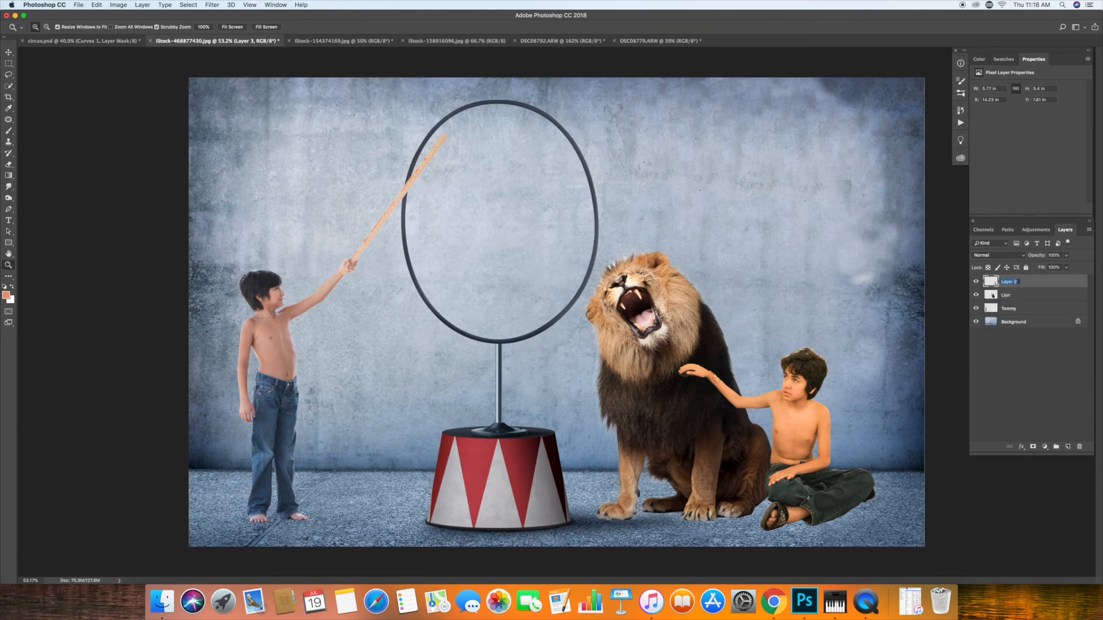
pyautogui.write('C')
pyautogui.press('Return')
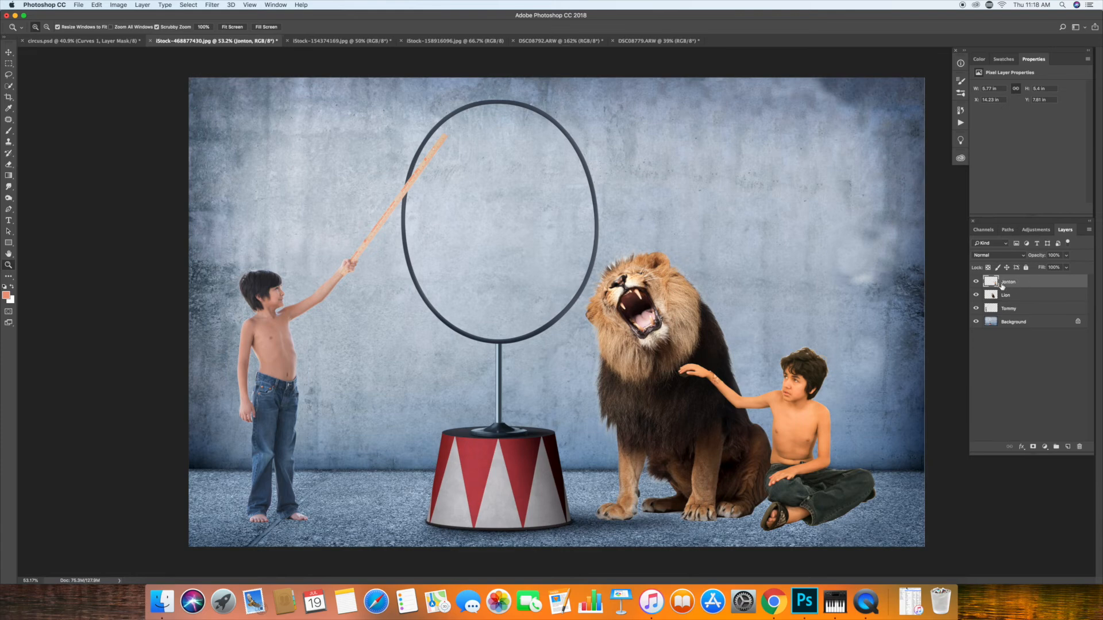
# - Add a layer mask to the seated boy's layer and hide his hand and forearm over the lion using black at 100% brush opacity
pyautogui.click(1033, 447)
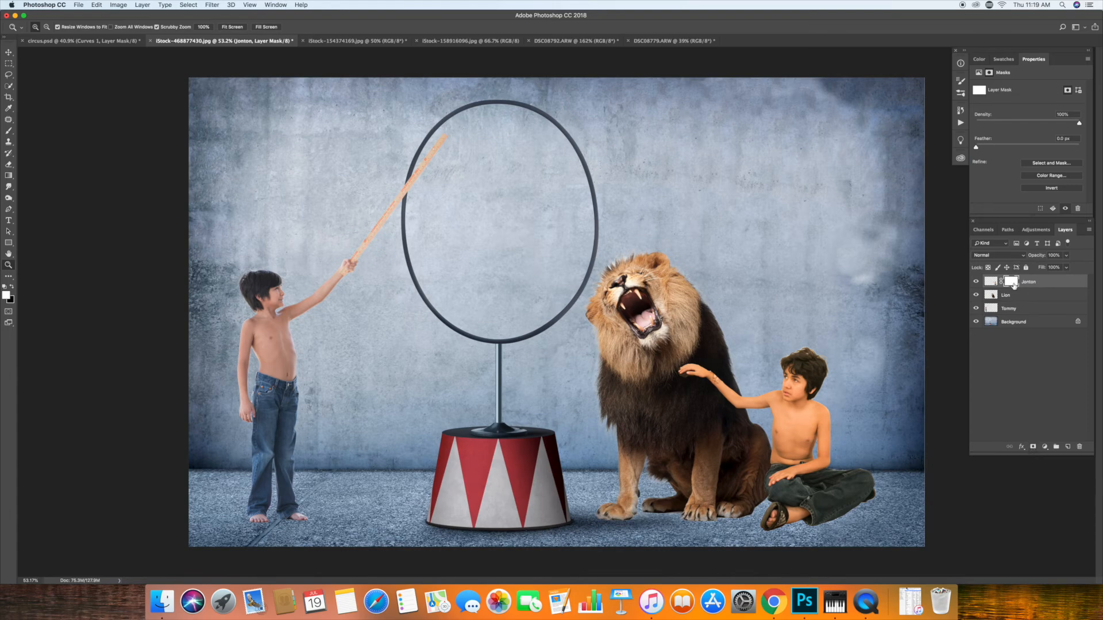
pyautogui.click(12, 287)
pyautogui.click(8, 131)
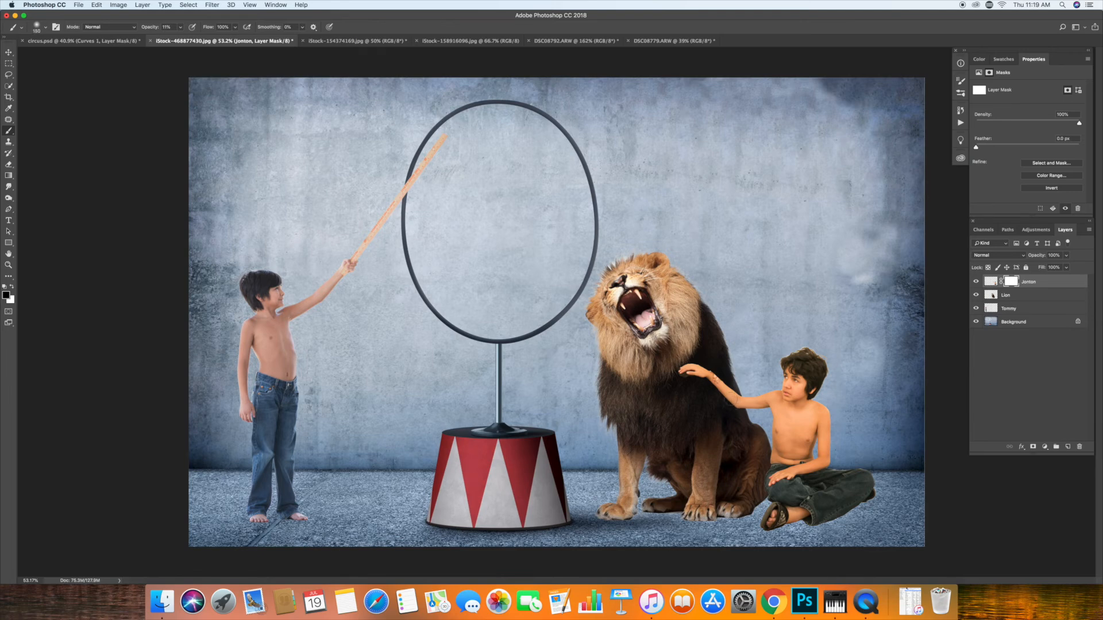
pyautogui.click(180, 29)
pyautogui.moveTo(180, 37); pyautogui.dragTo(215, 37)
pyautogui.moveTo(684, 370)
pyautogui.mouseDown()
pyautogui.moveTo(707, 367)
pyautogui.moveTo(734, 398)
pyautogui.moveTo(481, 312)
pyautogui.mouseUp()
# - Clean up the mask with a small brush where the seated boy's arm meets the edge of the lion's back
pyautogui.keyDown('super'); pyautogui.click(718, 400); pyautogui.keyUp('super')
pyautogui.keyDown('super'); pyautogui.click(718, 399); pyautogui.keyUp('super')
pyautogui.click(9, 132)
pyautogui.press('x')
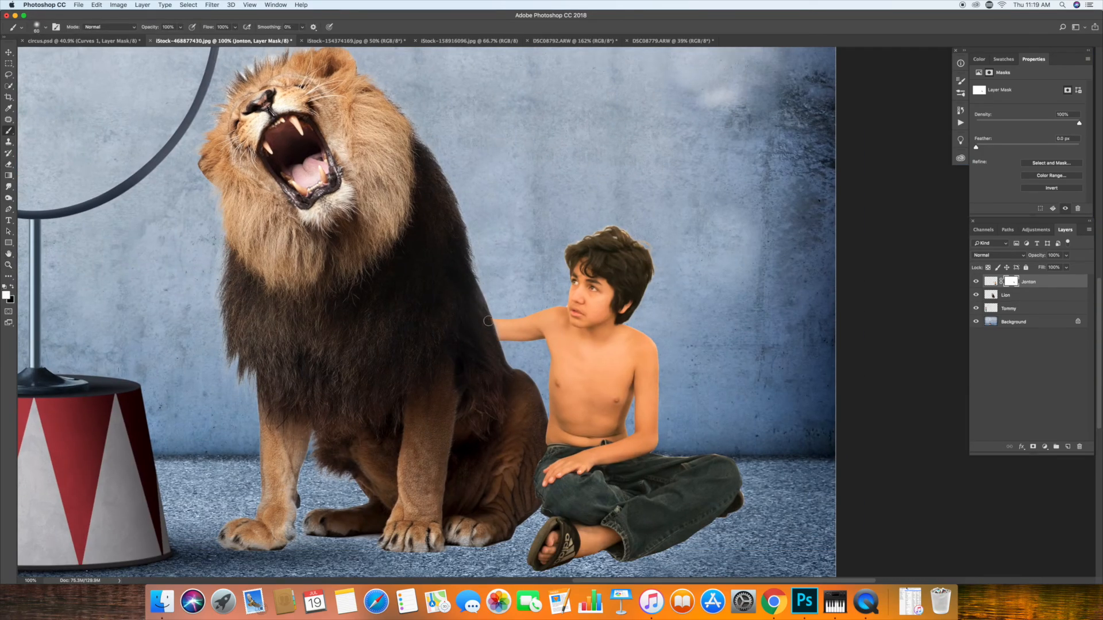
pyautogui.press('[')
pyautogui.keyDown('super'); pyautogui.click(494, 336); pyautogui.keyUp('super')
pyautogui.keyDown('super'); pyautogui.click(494, 336); pyautogui.keyUp('super')
pyautogui.keyDown('super'); pyautogui.click(494, 336); pyautogui.keyUp('super')
pyautogui.keyDown('super'); pyautogui.click(494, 337); pyautogui.keyUp('super')
pyautogui.press('x')
pyautogui.press('[')
pyautogui.press('[')
pyautogui.press('[')
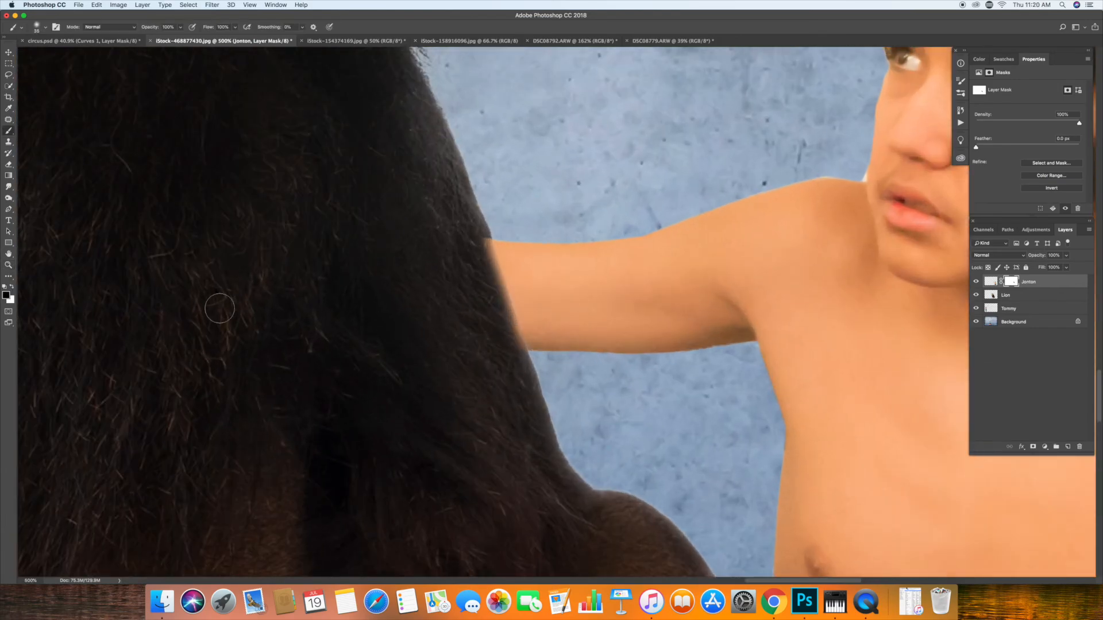
pyautogui.moveTo(482, 242)
pyautogui.mouseDown()
pyautogui.moveTo(501, 316)
pyautogui.moveTo(485, 240)
pyautogui.mouseUp()
pyautogui.press('x')
pyautogui.click(118, 4)
pyautogui.click(106, 16)
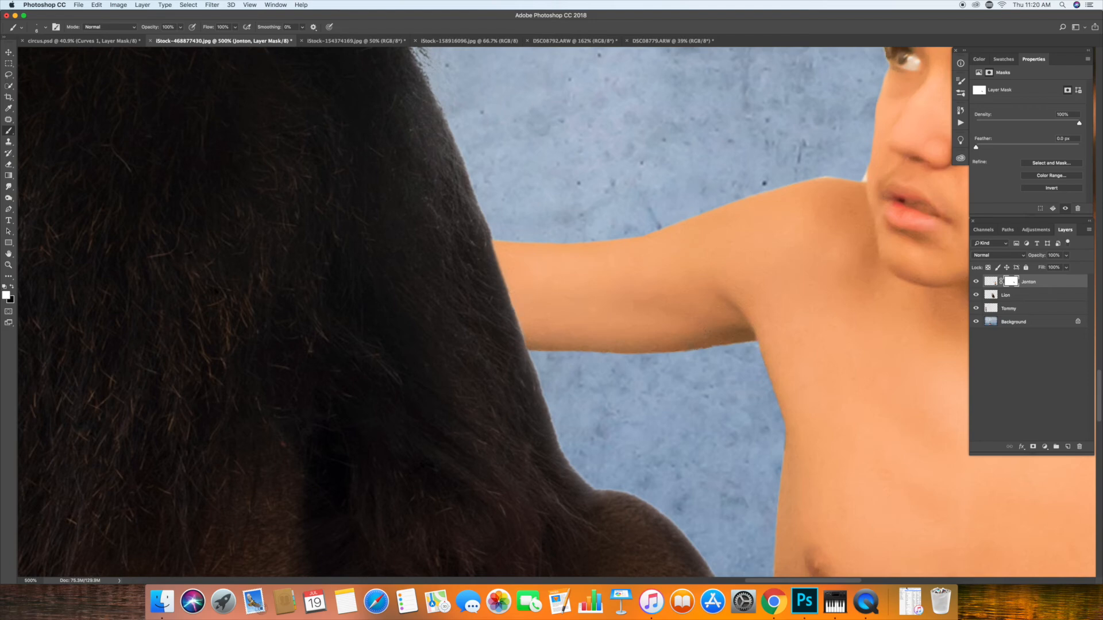
# - Add a Curves adjustment layer with a midtone point and clip it to the seated boy's layer
pyautogui.click(8, 265)
pyautogui.click(229, 27)
pyautogui.click(229, 27)
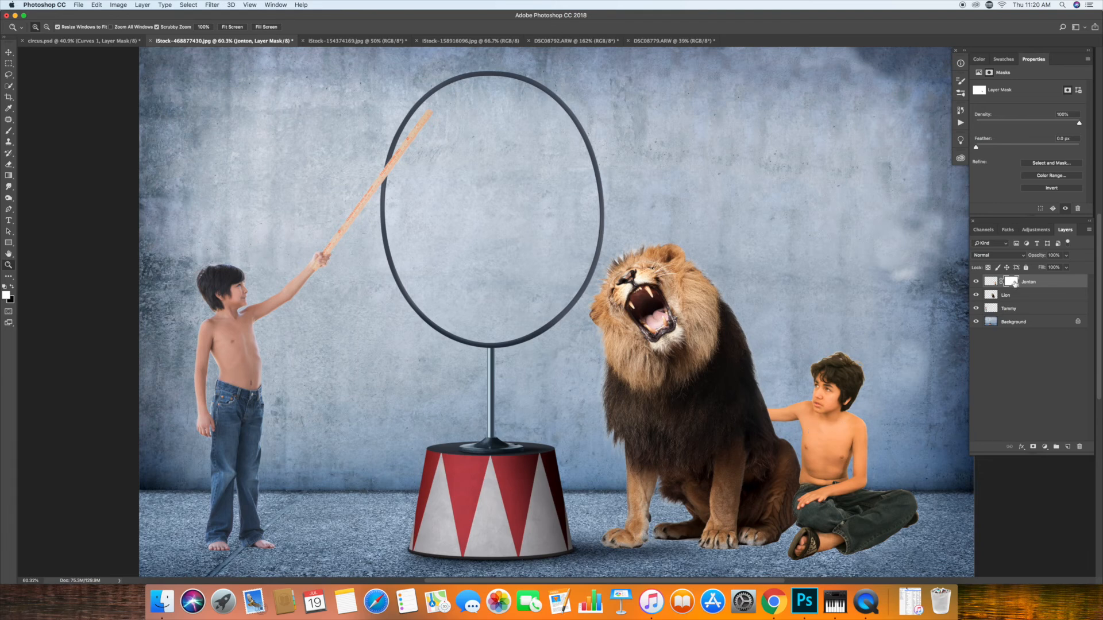
pyautogui.click(1045, 447)
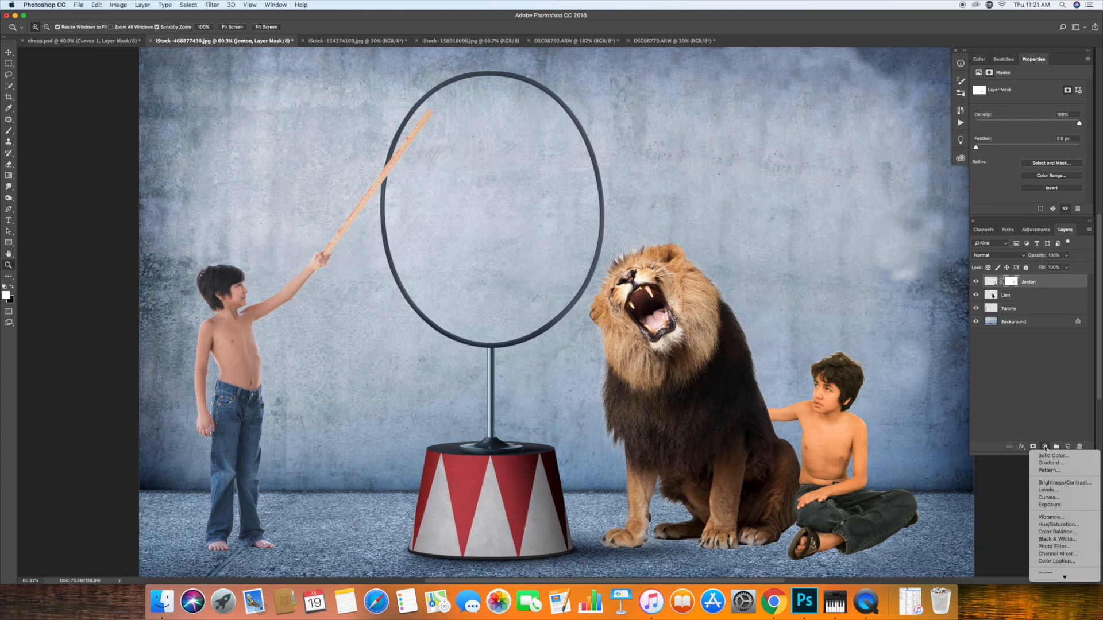
pyautogui.click(1048, 497)
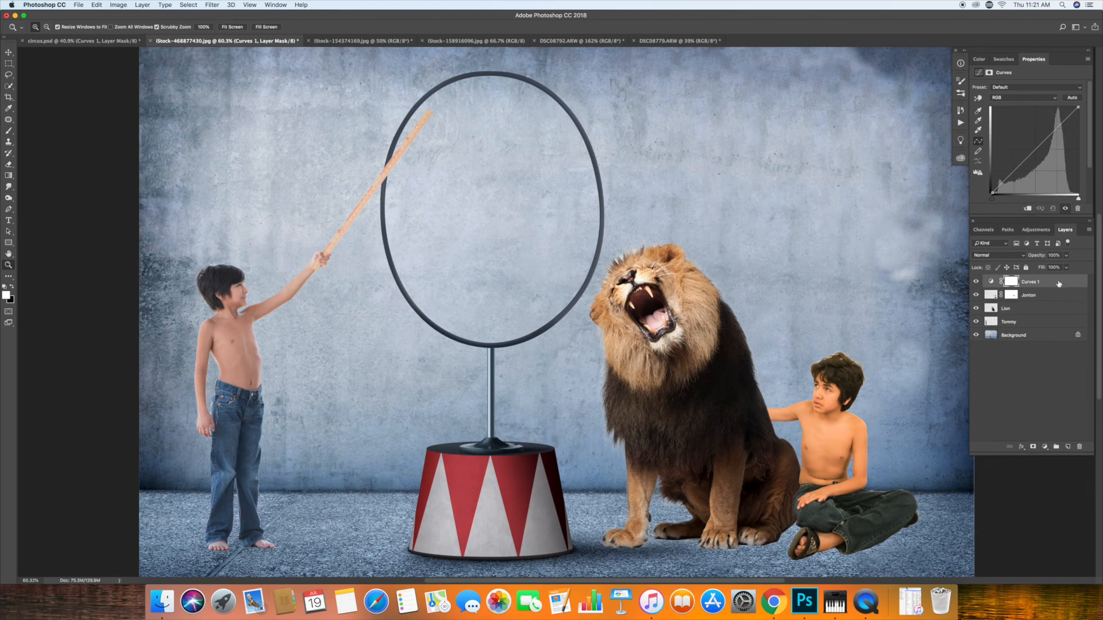
pyautogui.moveTo(1032, 153); pyautogui.dragTo(1035, 148)
pyautogui.click(143, 5)
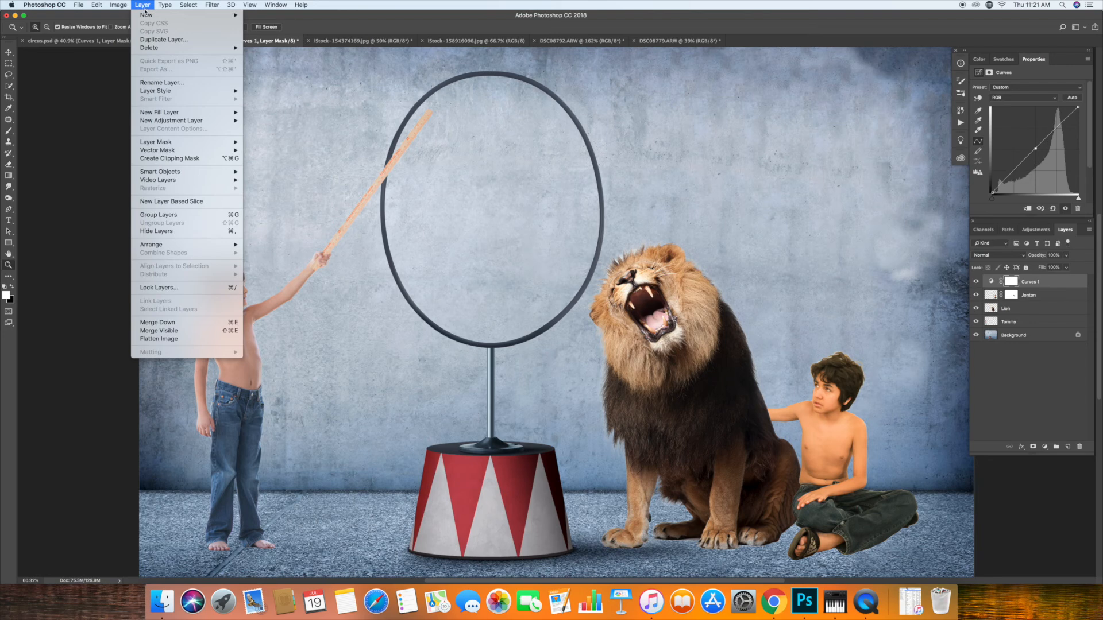
pyautogui.click(162, 159)
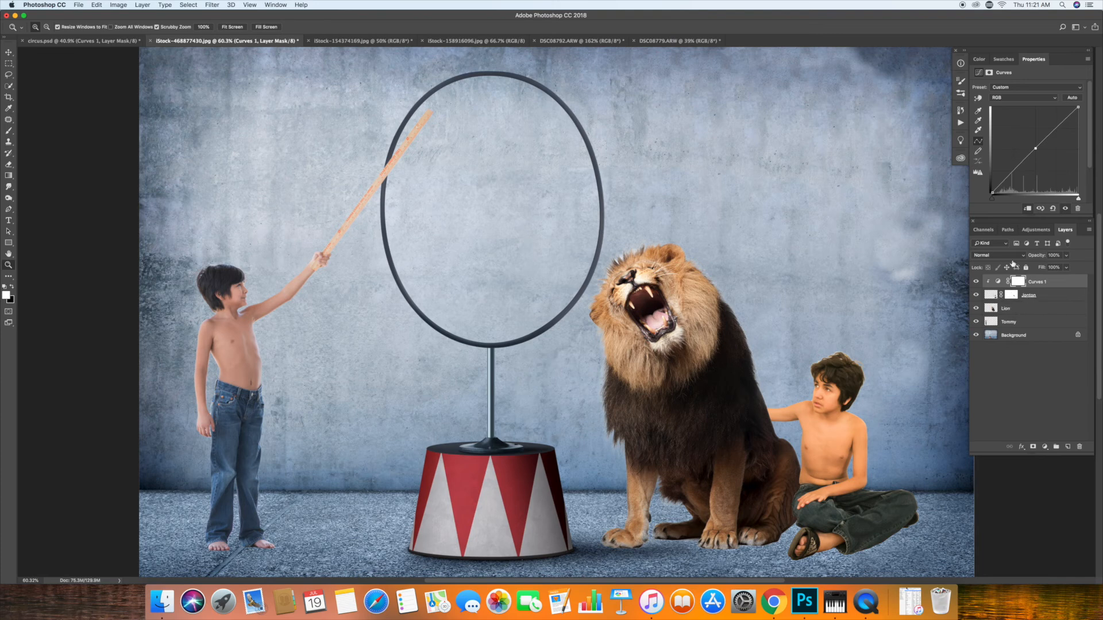
pyautogui.moveTo(1035, 147)
pyautogui.mouseDown()
pyautogui.moveTo(1026, 130)
pyautogui.moveTo(1034, 149)
pyautogui.mouseUp()
# - Raise the blue and green midtones in the seated boy's Curves adjustment to cool his orange skin tone
pyautogui.hotkey('alt', '5')
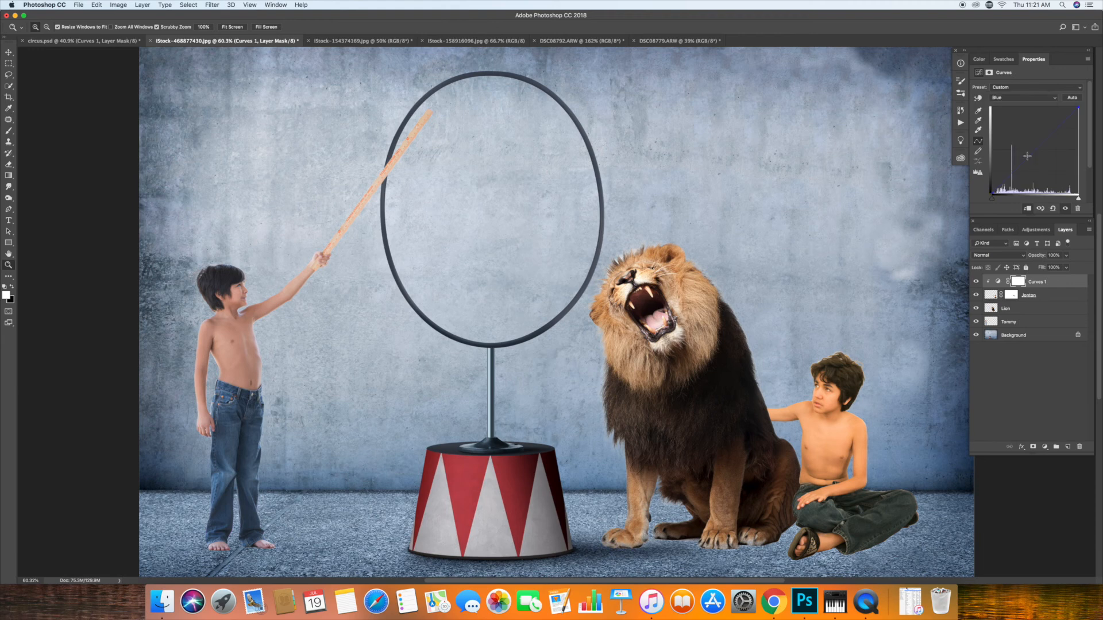
pyautogui.click(1032, 99)
pyautogui.click(1031, 92)
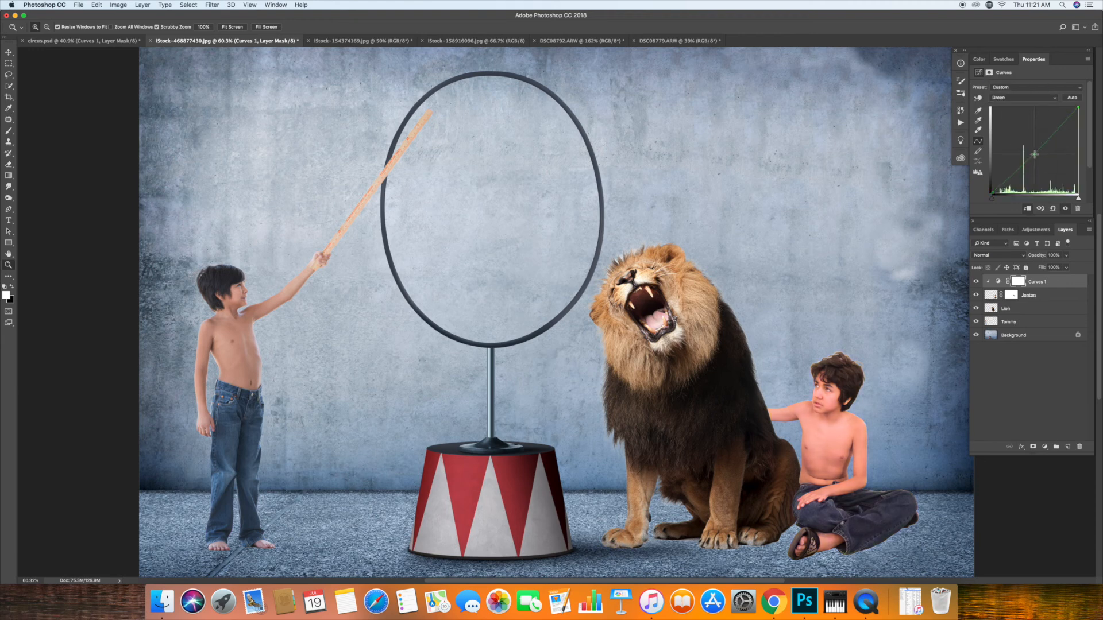
pyautogui.click(1030, 96)
pyautogui.click(1029, 90)
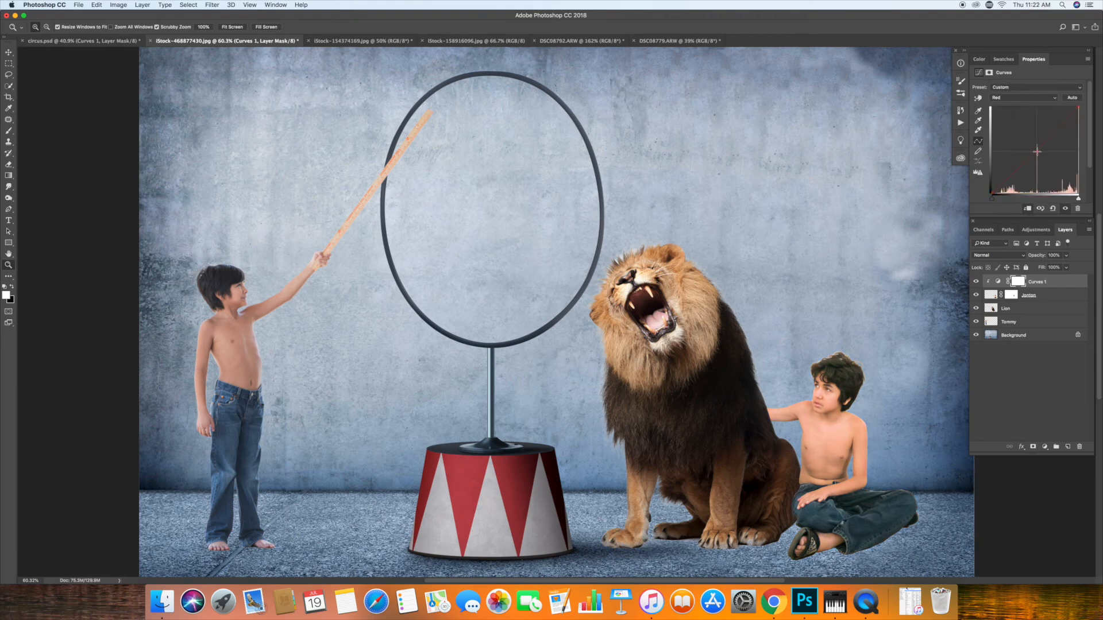
# - Set a midtone point and a shadow point on the composite RGB curve of the seated boy's adjustment
pyautogui.hotkey('alt', '2')
pyautogui.click(1036, 150)
pyautogui.click(1010, 176)
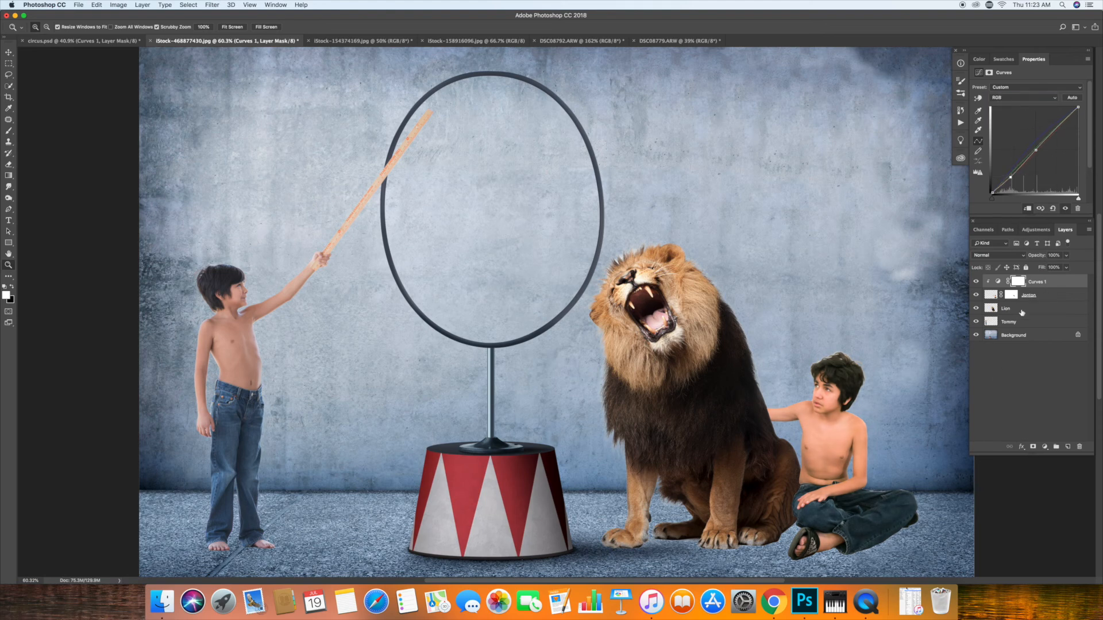
# - Group the seated boy's layer with its Curves adjustment and name the group after him
pyautogui.keyDown('shift'); pyautogui.click(1035, 298); pyautogui.keyUp('shift')
pyautogui.click(1056, 447)
pyautogui.doubleClick(1014, 281)
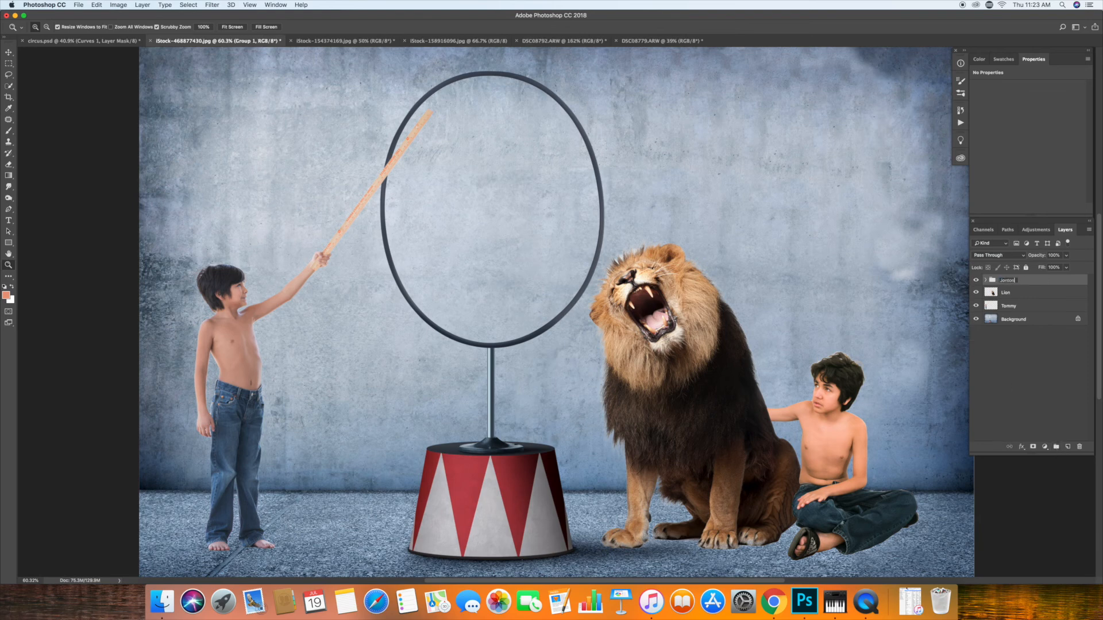
# - Add a Curves adjustment layer clipped to the lion's layer and set a midtone point on its RGB curve
pyautogui.click(1011, 293)
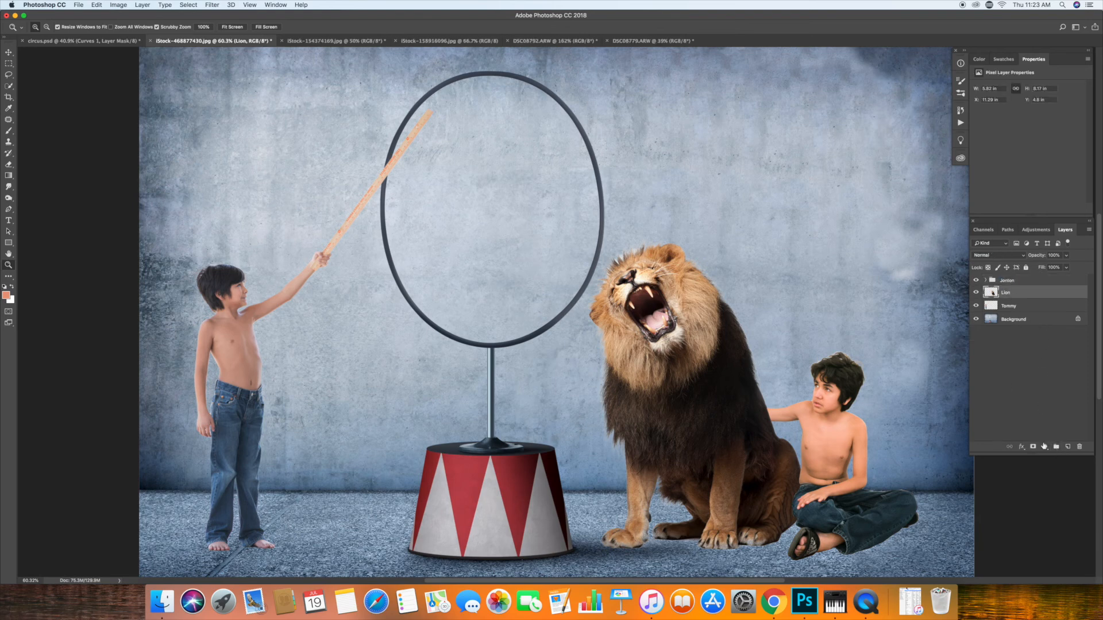
pyautogui.click(1043, 446)
pyautogui.click(1058, 332)
pyautogui.click(1027, 209)
pyautogui.moveTo(1036, 148); pyautogui.dragTo(1032, 147)
# - Set midtone and shadow points on the blue curve of the lion's adjustment and lower the adjustment's opacity to 60%
pyautogui.click(1024, 97)
pyautogui.click(1011, 122)
pyautogui.click(976, 292)
pyautogui.click(976, 293)
pyautogui.moveTo(1067, 255); pyautogui.dragTo(1047, 265)
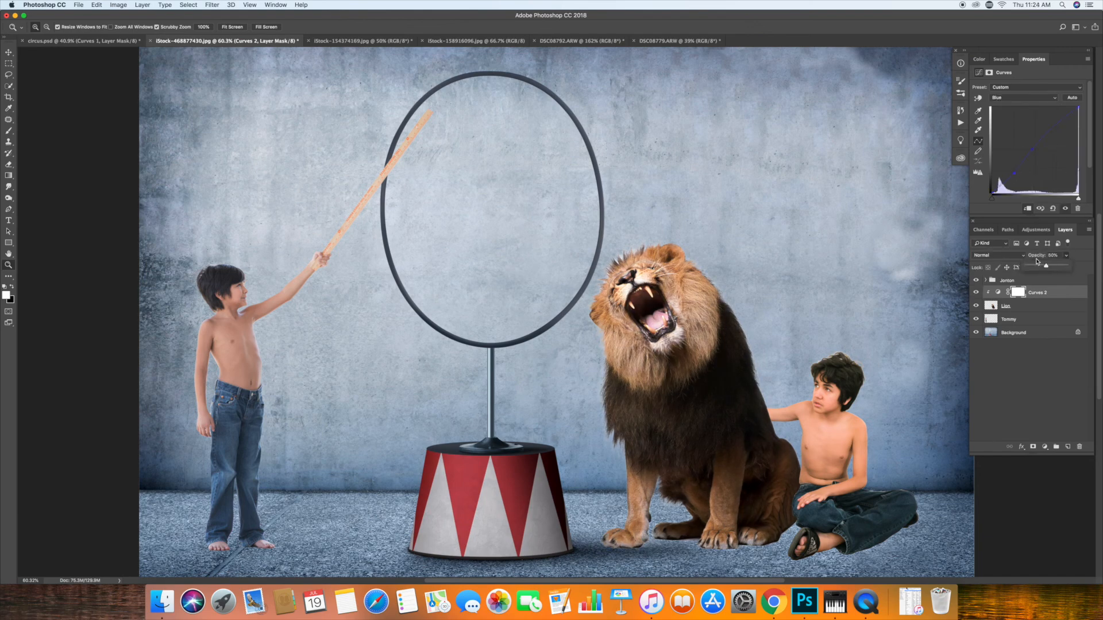
# - Group the lion's layer with its Curves adjustment and name the group Lion
pyautogui.keyDown('shift'); pyautogui.click(1028, 306); pyautogui.keyUp('shift')
pyautogui.click(1057, 447)
pyautogui.doubleClick(1007, 292)
pyautogui.write('Lion')
# - Add a Curves adjustment clipped to the standing boy's layer and shape its blue curve, including a highlight point
pyautogui.click(1016, 303)
pyautogui.click(162, 352)
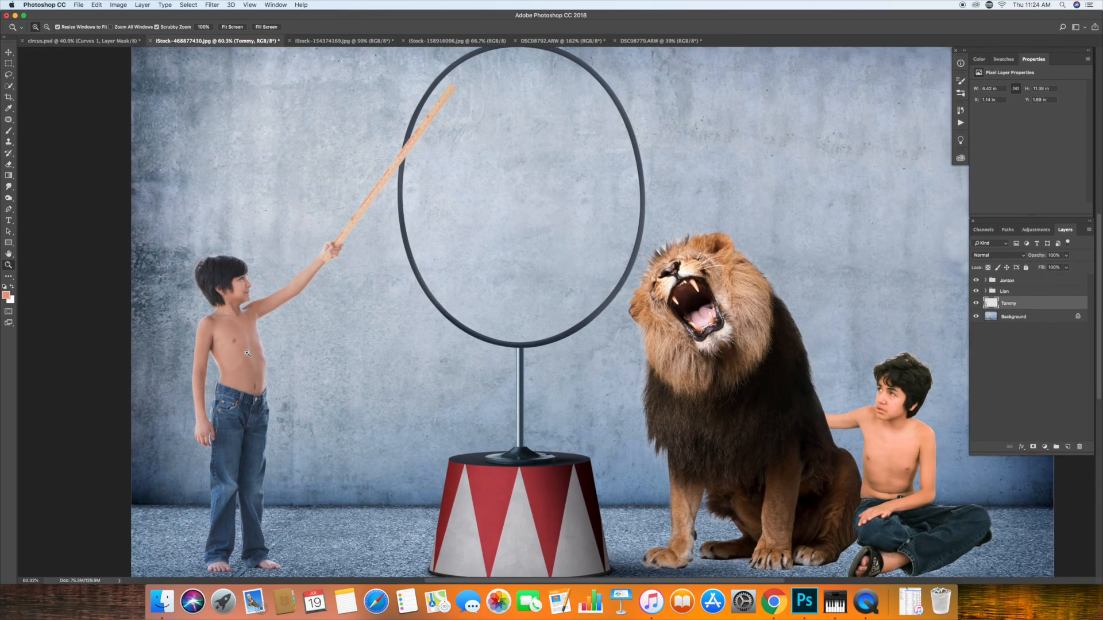
pyautogui.moveTo(243, 350); pyautogui.dragTo(285, 54)
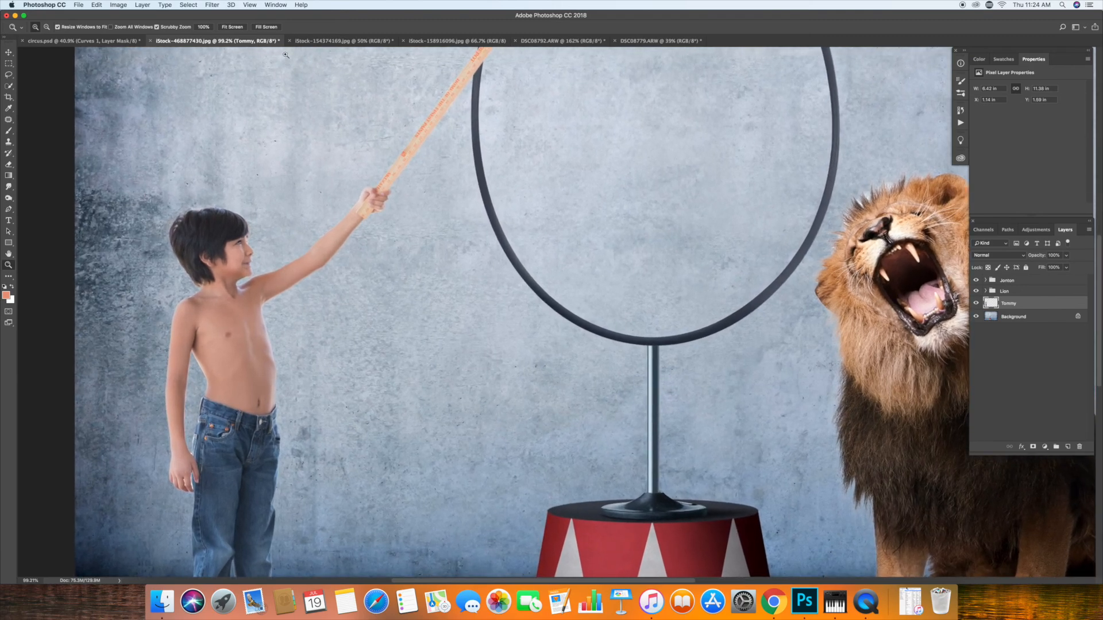
pyautogui.click(241, 28)
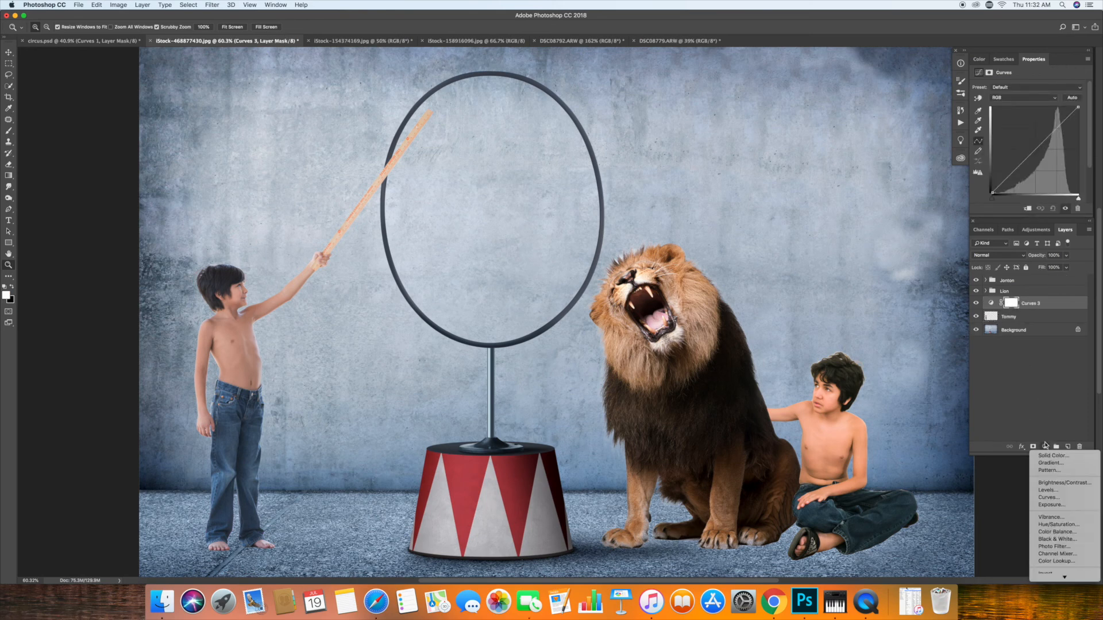
pyautogui.click(1045, 446)
pyautogui.click(1009, 317)
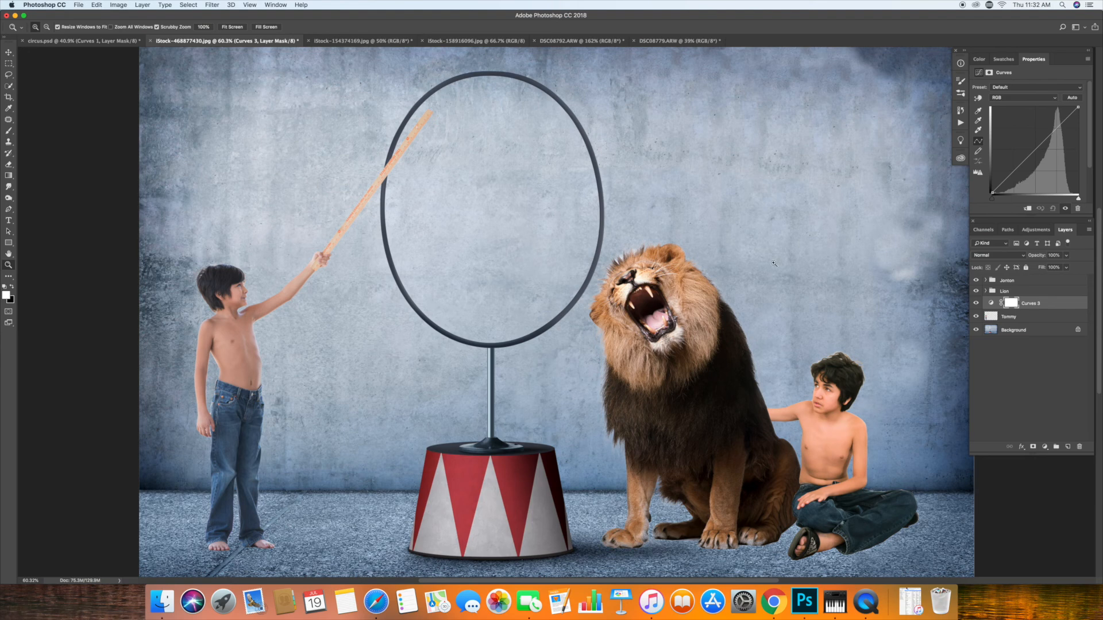
pyautogui.click(142, 5)
pyautogui.click(172, 158)
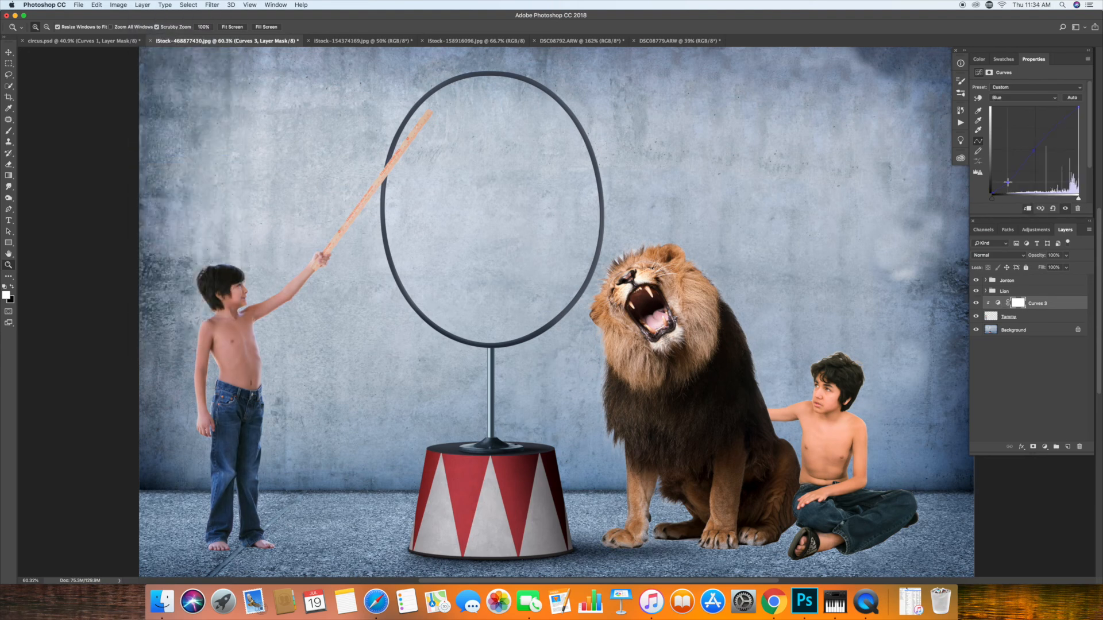
pyautogui.click(1057, 129)
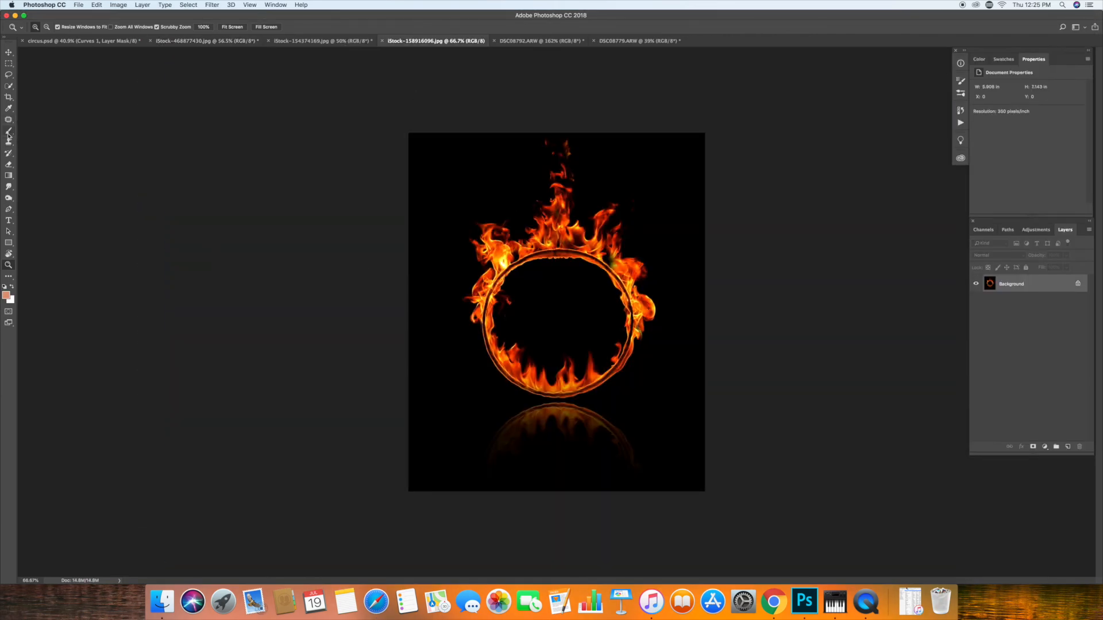
# - Select the burning ring and its flames in the fire image with the Quick Selection tool
pyautogui.click(8, 86)
pyautogui.click(50, 27)
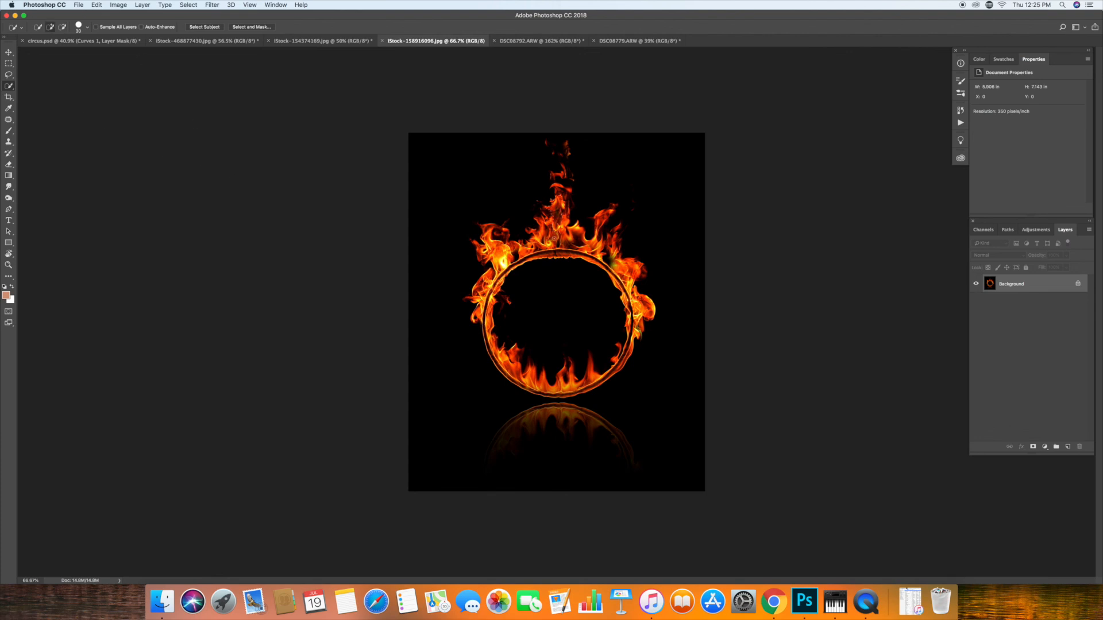
pyautogui.moveTo(512, 264); pyautogui.dragTo(504, 274)
pyautogui.moveTo(486, 230)
pyautogui.mouseDown()
pyautogui.moveTo(499, 231)
pyautogui.moveTo(480, 320)
pyautogui.moveTo(495, 304)
pyautogui.moveTo(551, 380)
pyautogui.moveTo(598, 386)
pyautogui.moveTo(622, 358)
pyautogui.moveTo(630, 315)
pyautogui.moveTo(607, 265)
pyautogui.moveTo(555, 252)
pyautogui.moveTo(608, 260)
pyautogui.moveTo(612, 239)
pyautogui.moveTo(617, 247)
pyautogui.moveTo(600, 220)
pyautogui.moveTo(598, 233)
pyautogui.mouseUp()
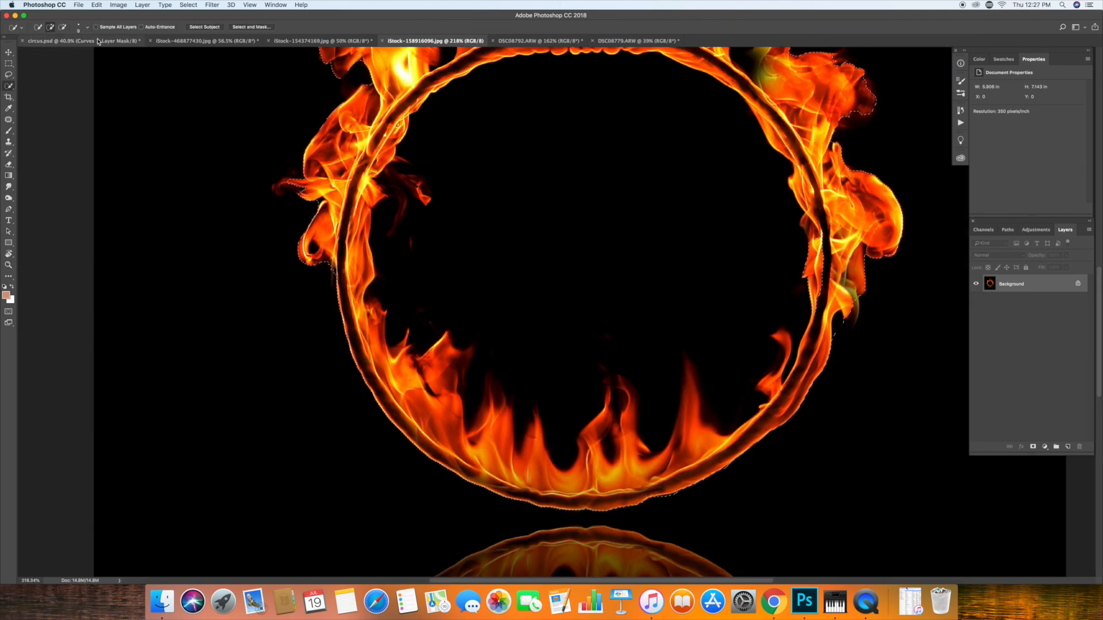
pyautogui.press('z')
pyautogui.press('super+0')
pyautogui.press('w')
pyautogui.moveTo(649, 368); pyautogui.dragTo(511, 390)
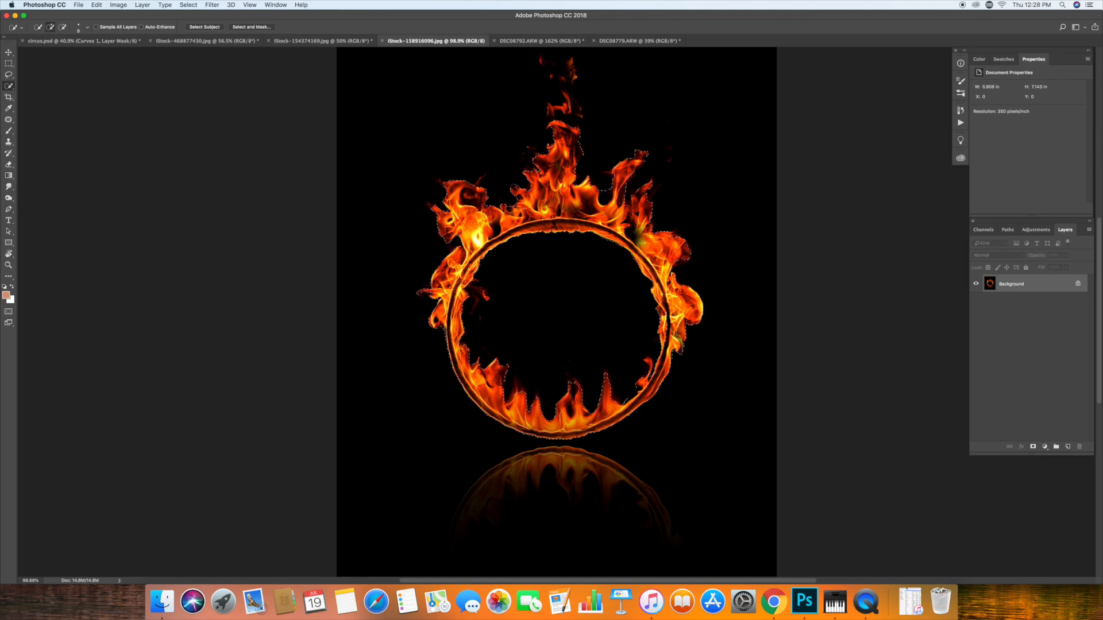
# - Refine the ring selection in Select and Mask by raising the edge radius and brushing over the flame edges
pyautogui.press('super+alt+r')
pyautogui.moveTo(992, 182); pyautogui.dragTo(1019, 181)
pyautogui.press(']')
pyautogui.press(']')
pyautogui.moveTo(405, 192); pyautogui.dragTo(607, 206)
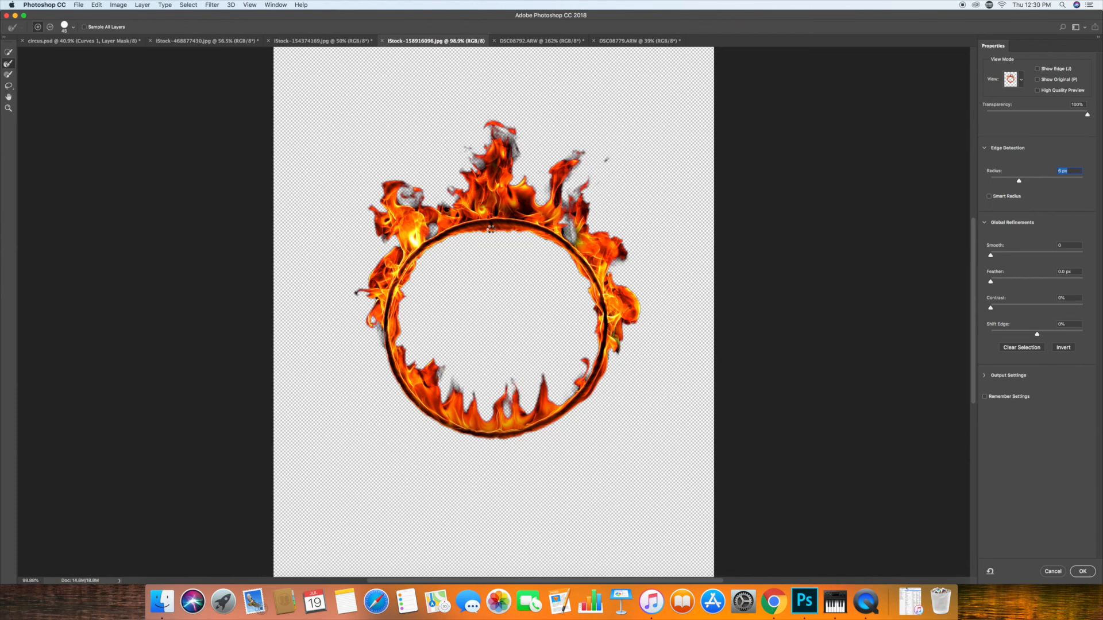
pyautogui.click(1083, 572)
# - Copy the selected ring of fire and paste it into the circus composite
pyautogui.click(79, 4)
pyautogui.click(102, 71)
pyautogui.click(207, 41)
pyautogui.press('super+v')
pyautogui.click(636, 317)
# - Transform the pasted ring of fire so that it fits over the hoop on the stand
pyautogui.press('super+t')
pyautogui.moveTo(537, 339); pyautogui.dragTo(492, 269)
pyautogui.press('Return')
pyautogui.moveTo(344, 86); pyautogui.dragTo(273, 81)
pyautogui.press('super+t')
pyautogui.moveTo(598, 229); pyautogui.dragTo(599, 230)
pyautogui.press('Return')
# - Clip a Curves adjustment with an RGB midtone point to the fire layer and switch it to the blue channel
pyautogui.click(1044, 447)
pyautogui.click(1057, 486)
pyautogui.moveTo(1035, 152); pyautogui.dragTo(1038, 149)
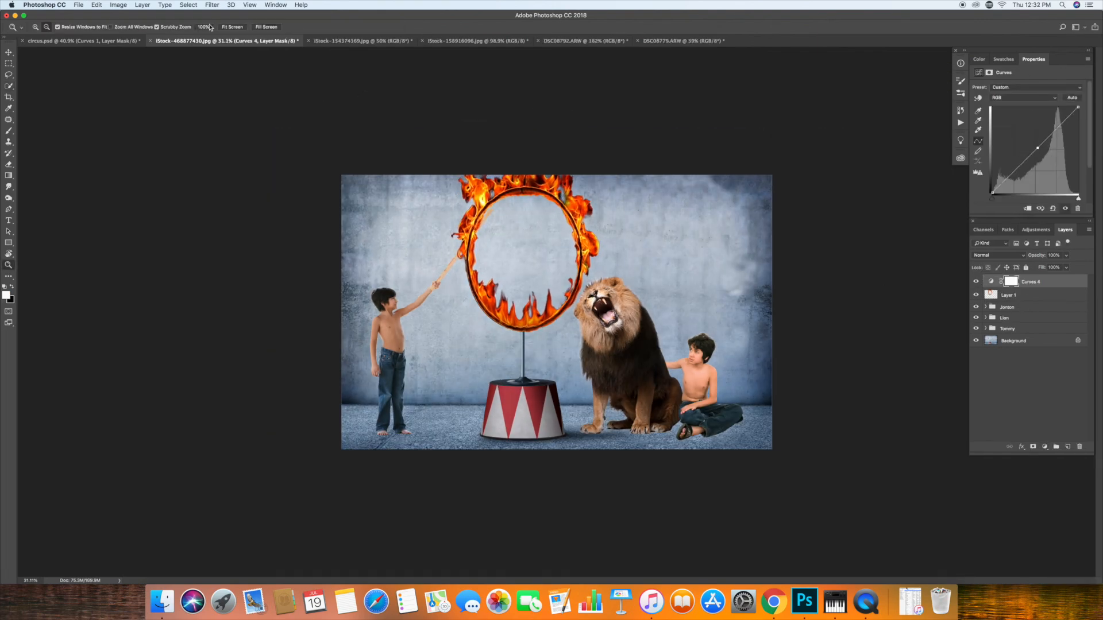
pyautogui.press('super+alt+g')
pyautogui.click(1024, 97)
pyautogui.click(1014, 122)
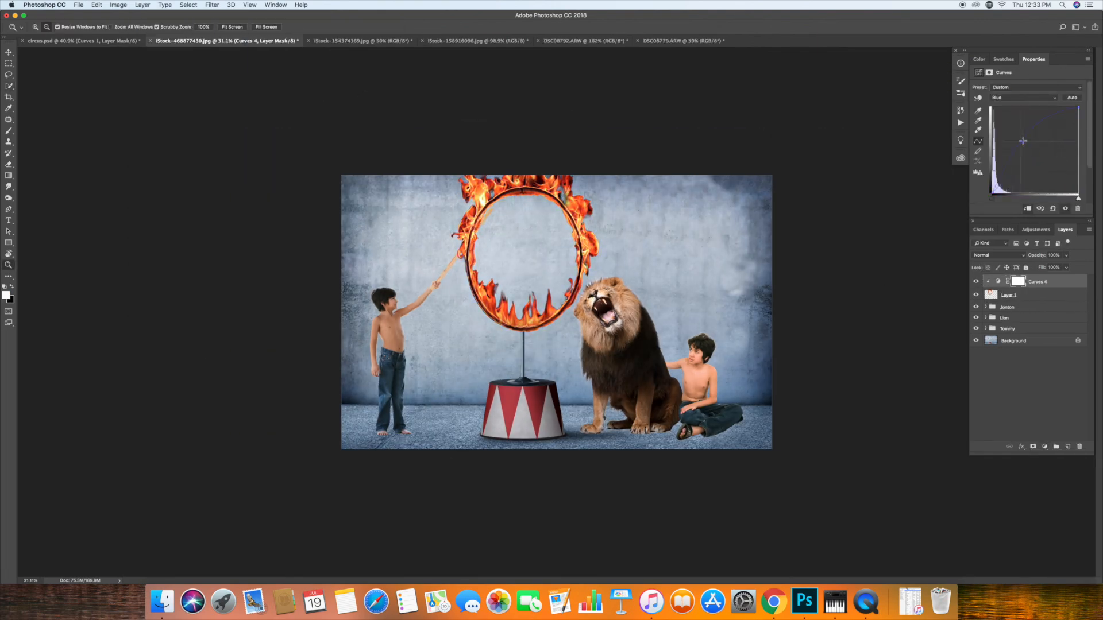
# - Group the fire layer with its Curves adjustment as "fire" and apply a 3.4-pixel Gaussian Blur to the fire layer
pyautogui.keyDown('shift'); pyautogui.click(1008, 295); pyautogui.keyUp('shift')
pyautogui.moveTo(1056, 295); pyautogui.dragTo(1056, 446)
pyautogui.click(1016, 305)
pyautogui.click(212, 4)
pyautogui.click(357, 153)
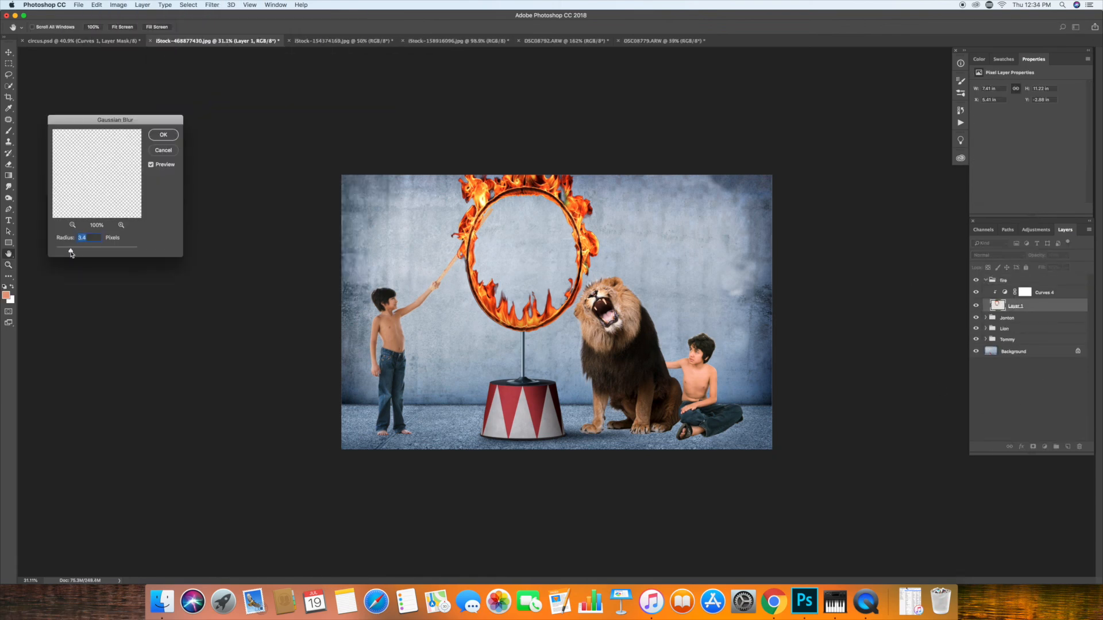
pyautogui.press('Return')
pyautogui.click(985, 281)
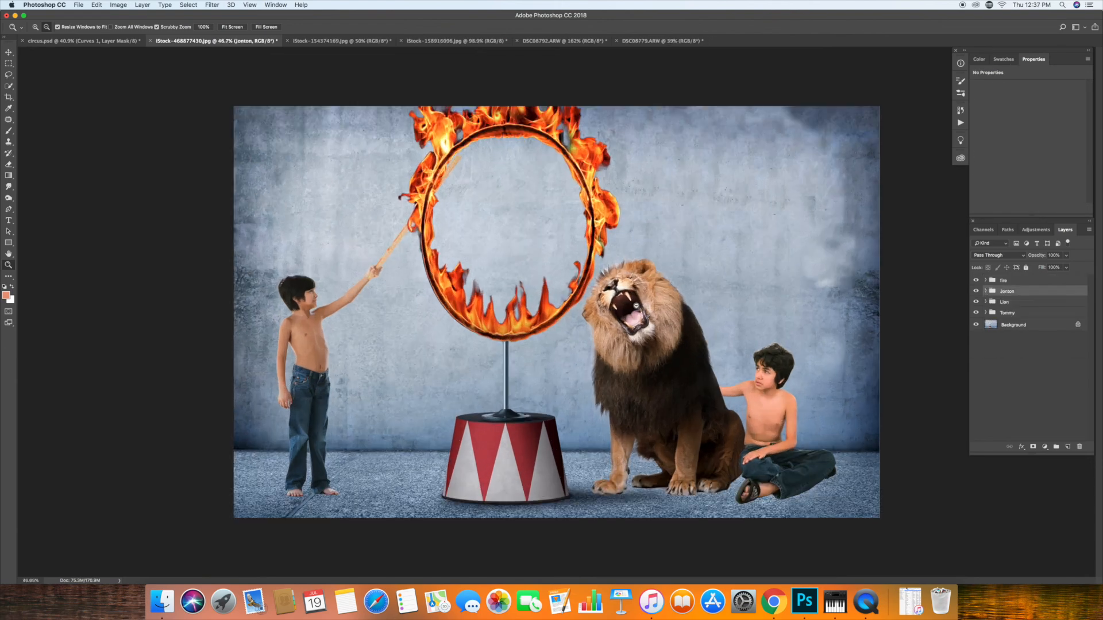
# - Apply a Gaussian Blur to the lion's layer and add a layer mask to it
pyautogui.click(1012, 328)
pyautogui.click(212, 4)
pyautogui.click(356, 153)
pyautogui.click(163, 135)
pyautogui.click(1033, 446)
# - Try a black brush stroke over the lion's face on its layer mask and undo it
pyautogui.click(9, 131)
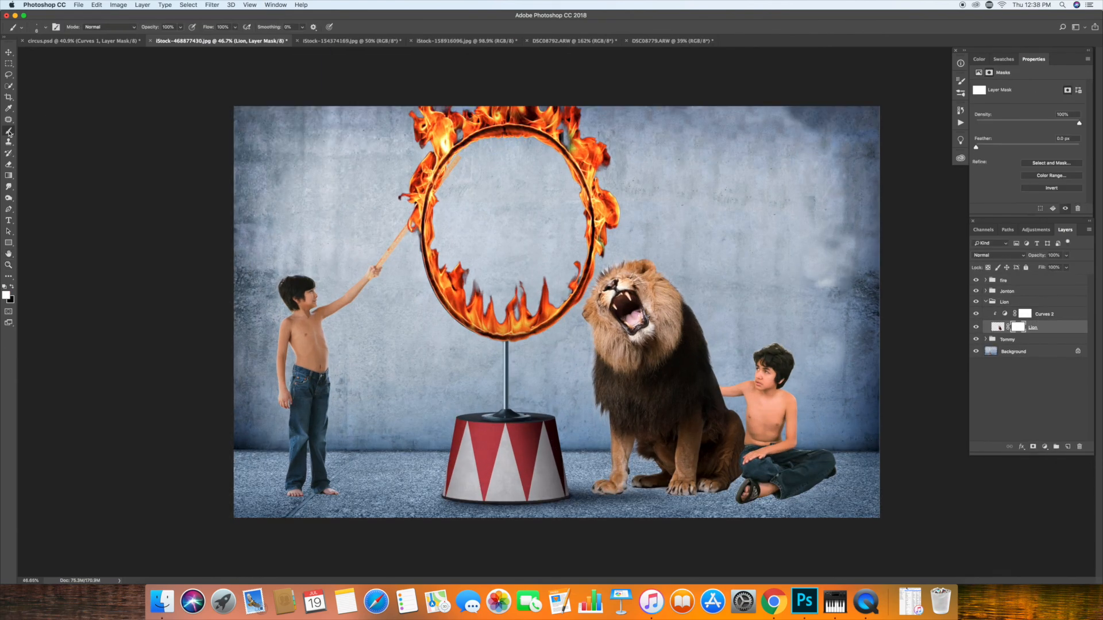
pyautogui.click(12, 286)
pyautogui.click(619, 297)
pyautogui.click(96, 5)
pyautogui.click(109, 15)
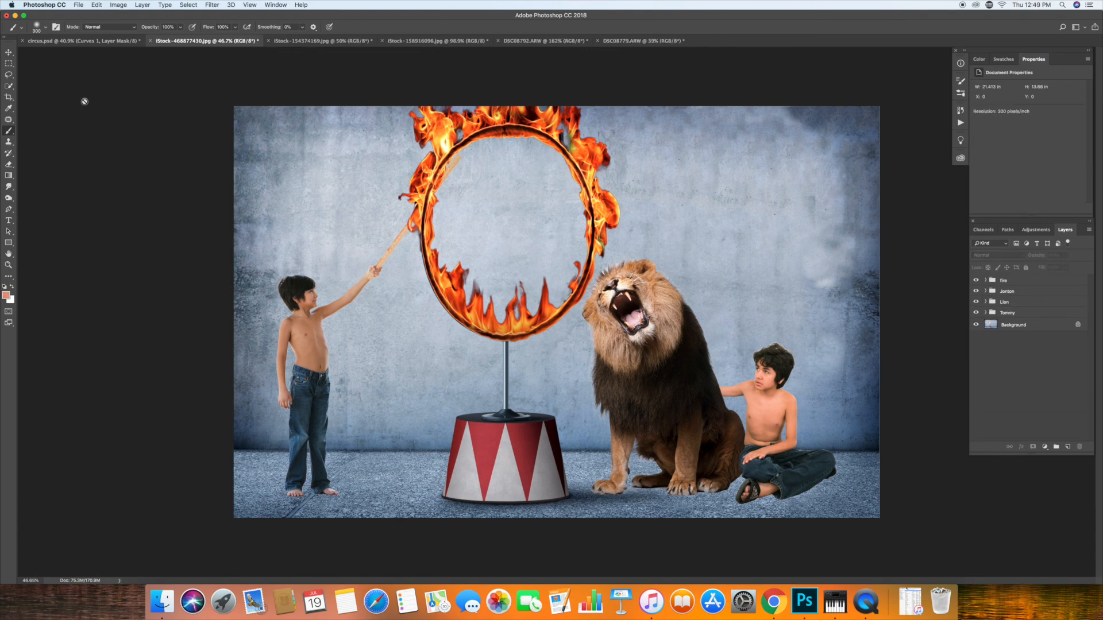
# - Move the fire group below the standing boy's group and choose the Burn tool
pyautogui.moveTo(1003, 281); pyautogui.dragTo(1023, 318)
pyautogui.click(8, 198)
pyautogui.click(1026, 281)
pyautogui.keyDown('shift'); pyautogui.click(1027, 314); pyautogui.keyUp('shift')
pyautogui.keyDown('shift'); pyautogui.click(1026, 325); pyautogui.keyUp('shift')
pyautogui.click(118, 5)
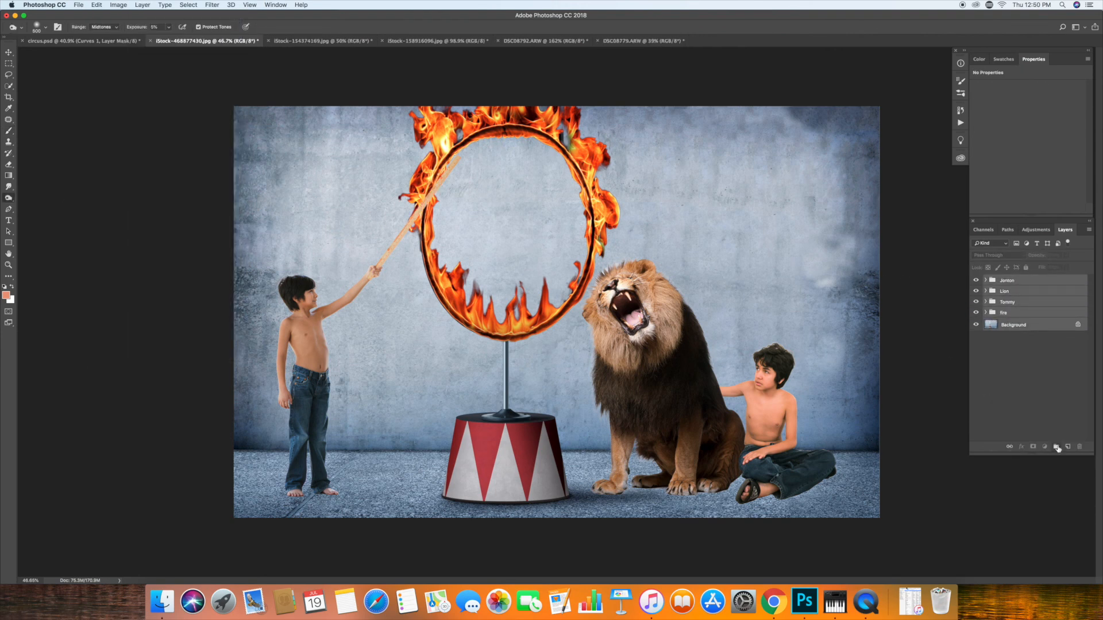
pyautogui.click(1031, 368)
pyautogui.click(1033, 281)
pyautogui.keyDown('shift'); pyautogui.click(1027, 325); pyautogui.keyUp('shift')
pyautogui.click(1020, 314)
pyautogui.click(1026, 380)
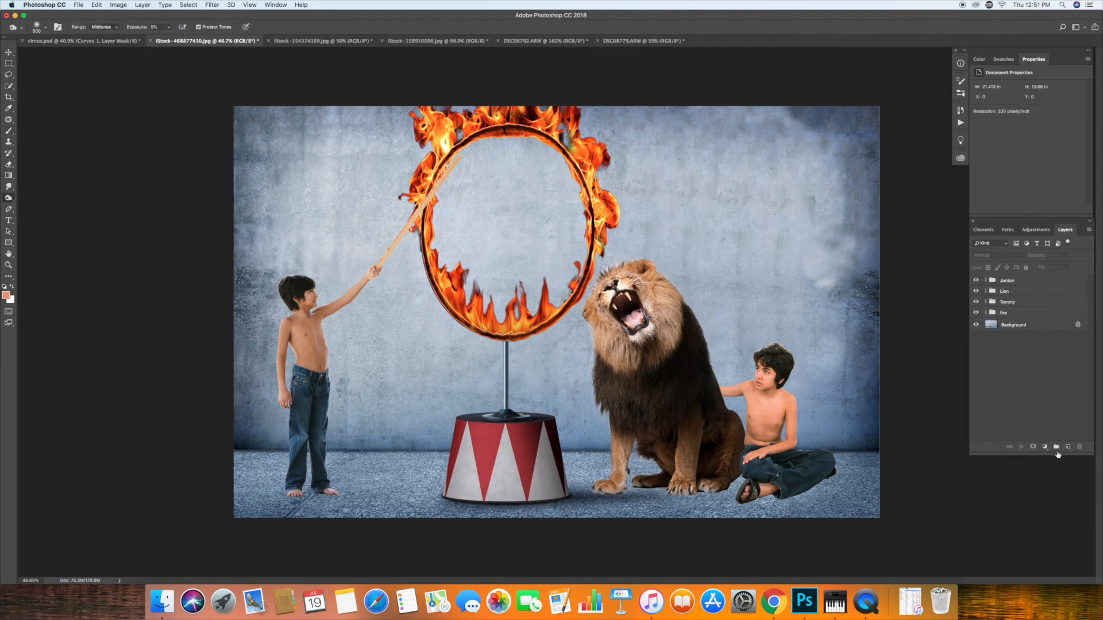
# - Transform the standing boy's layer so that his stick reaches further into the burning hoop
pyautogui.click(1007, 302)
pyautogui.click(986, 302)
pyautogui.click(998, 328)
pyautogui.press('super+t')
pyautogui.moveTo(461, 154); pyautogui.dragTo(485, 129)
pyautogui.press('Escape')
# - Select the standing boy's layer inside his group and enlarge the Burn tool's brush
pyautogui.click(143, 5)
pyautogui.click(986, 302)
pyautogui.click(1009, 281)
pyautogui.click(986, 303)
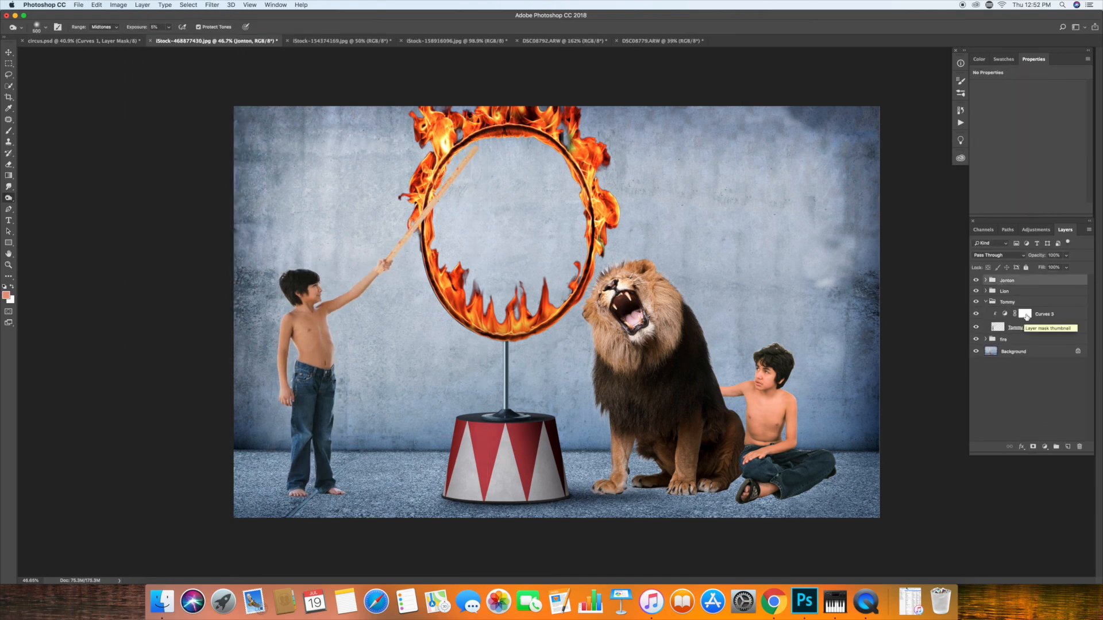
pyautogui.click(1016, 327)
pyautogui.press(']')
pyautogui.press(']')
pyautogui.press(']')
# - Burn shadows along the seated boy's arm and torso with a smaller brush at 10% exposure
pyautogui.click(986, 302)
pyautogui.click(986, 280)
pyautogui.click(1035, 305)
pyautogui.press('[')
pyautogui.press('[')
pyautogui.press('[')
pyautogui.moveTo(733, 393); pyautogui.dragTo(748, 442)
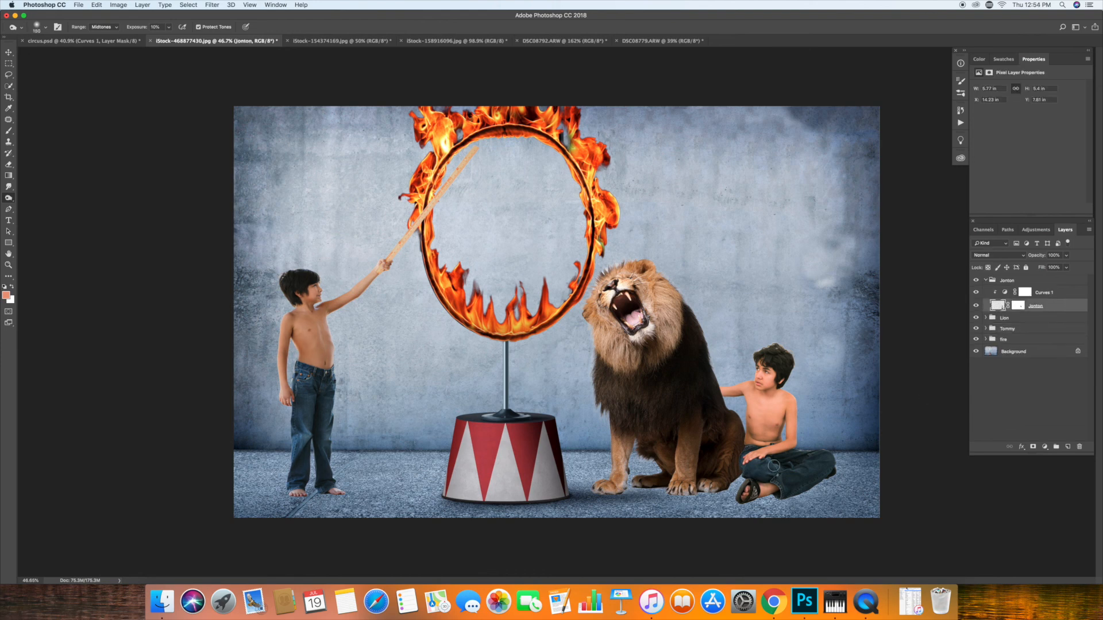
pyautogui.moveTo(777, 405); pyautogui.dragTo(767, 437)
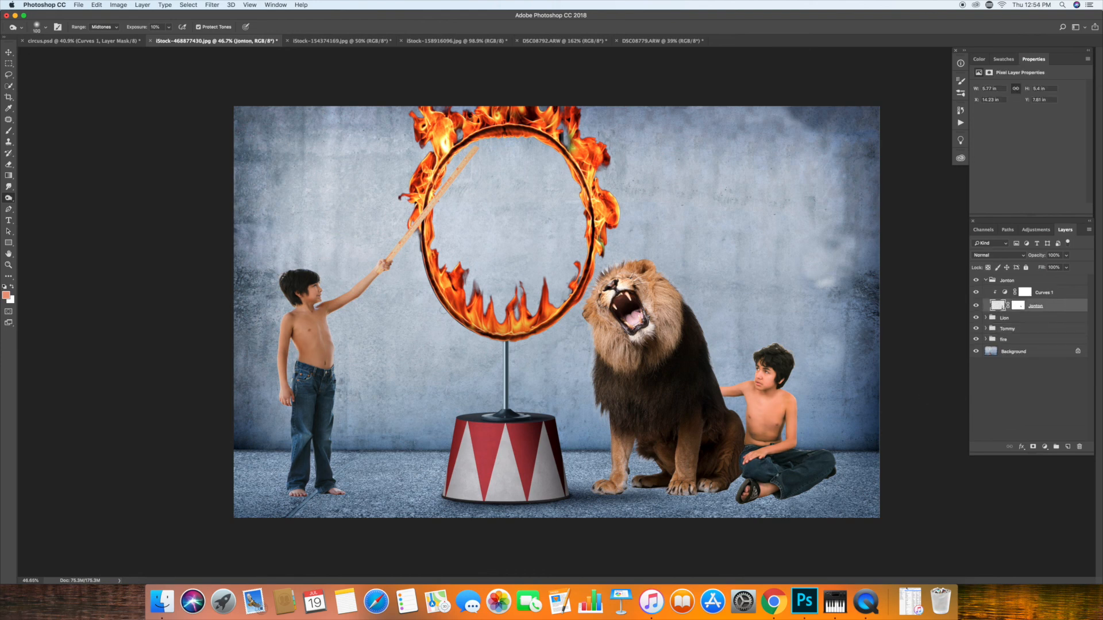
# - Select the lion's layer inside its group for burning shadows into its body
pyautogui.keyDown('super'); pyautogui.click(632, 307); pyautogui.keyUp('super')
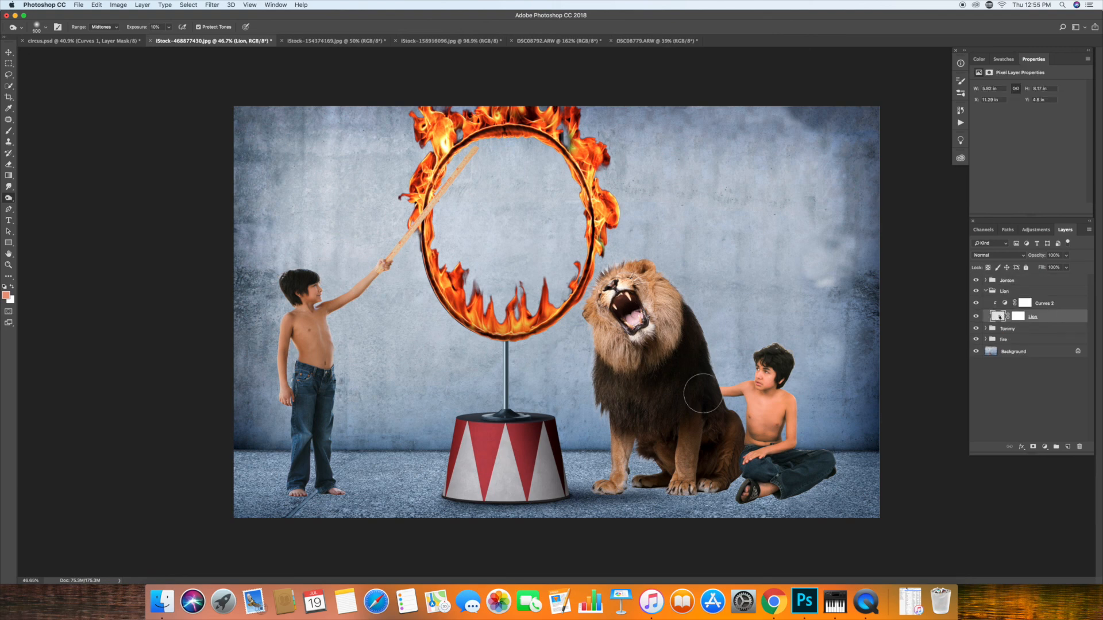